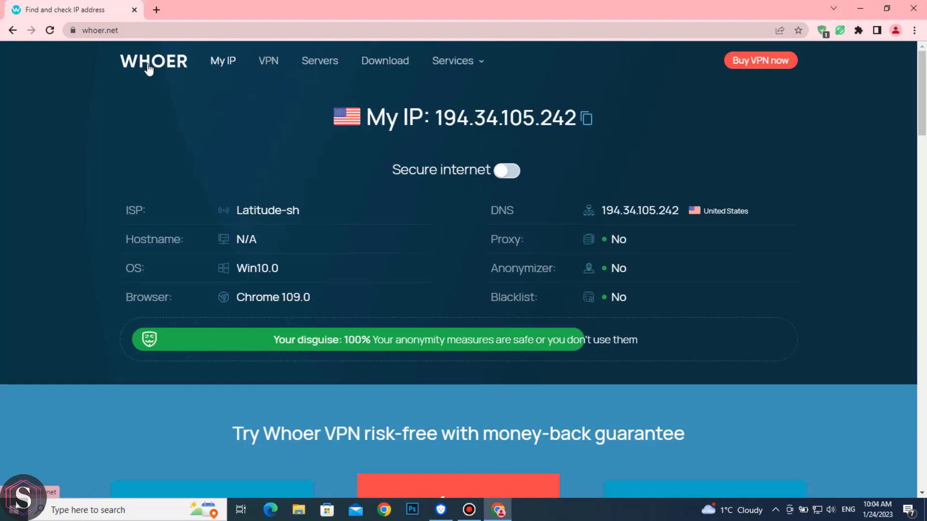
Open a new browser tab after confirming the US IP on Whoer.net
{"action": "left_click", "coordinate": [157, 9]}
Close the IP-check tab and load asu.edu
{"action": "left_click", "coordinate": [135, 10]}
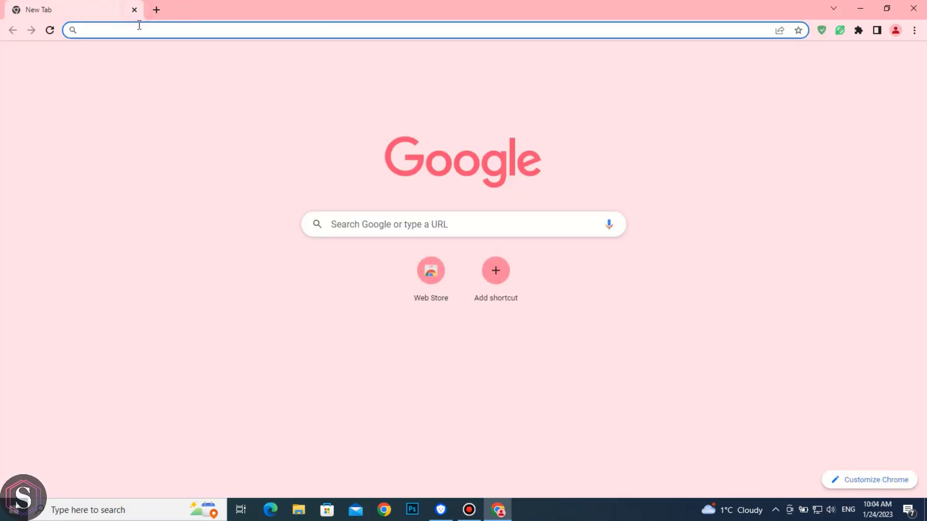
{"action": "type", "text": "asu"}
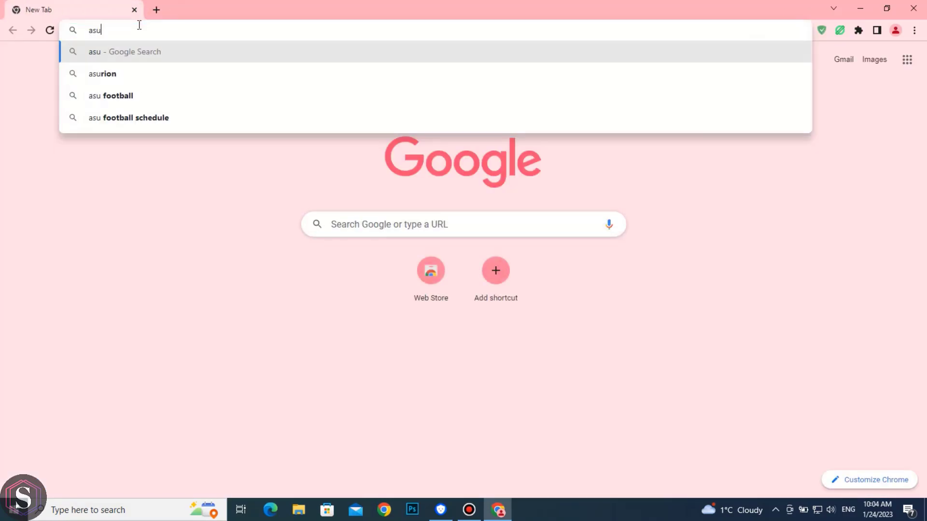
{"action": "type", "text": ".edu"}
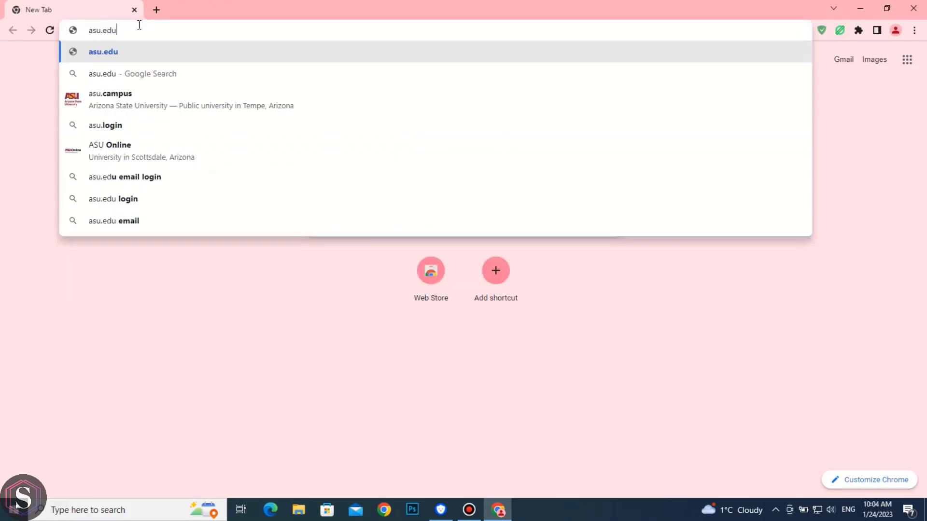
{"action": "key", "text": "Return"}
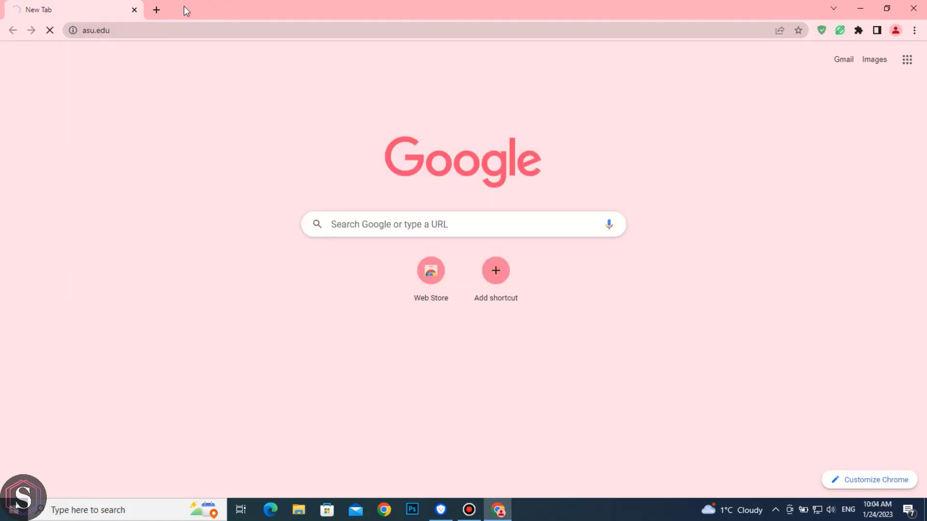
Load fakexy.com in a second tab
{"action": "left_click", "coordinate": [165, 10]}
{"action": "type", "text": "fa"}
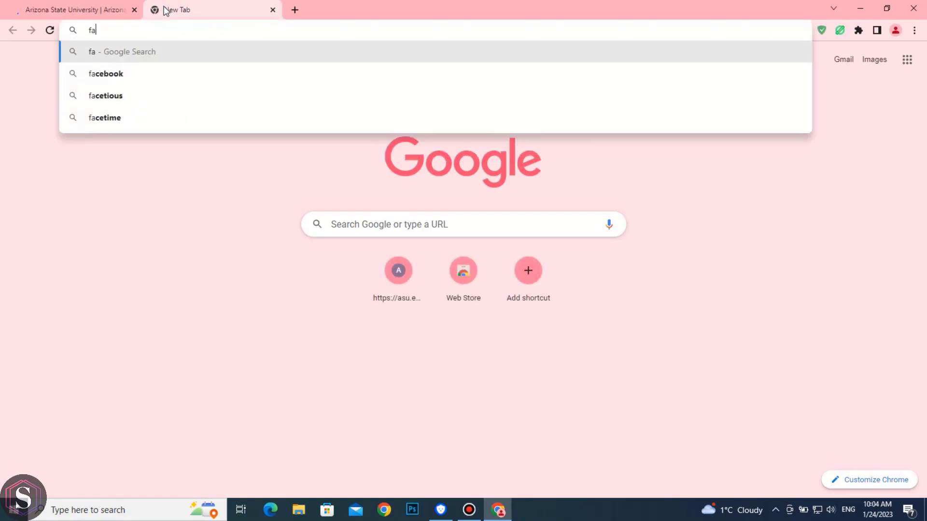
{"action": "type", "text": "kexy.com"}
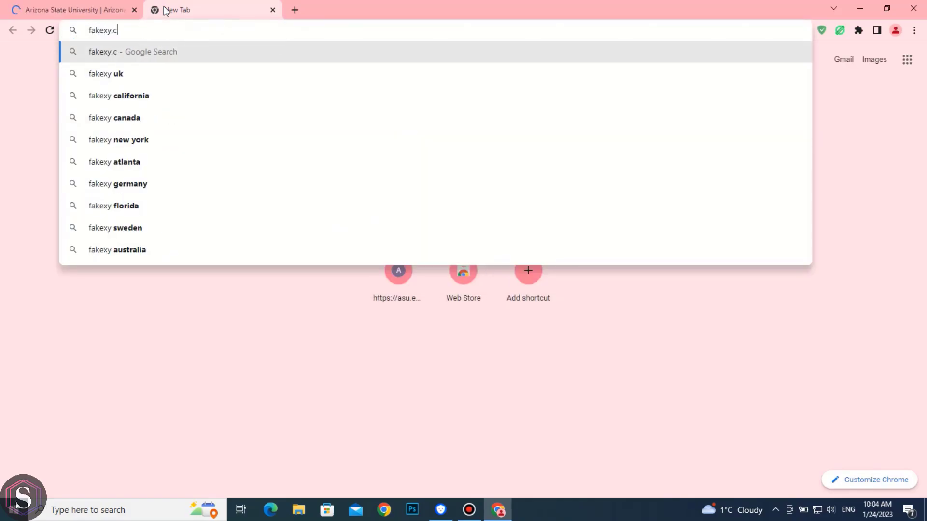
{"action": "key", "text": "Return"}
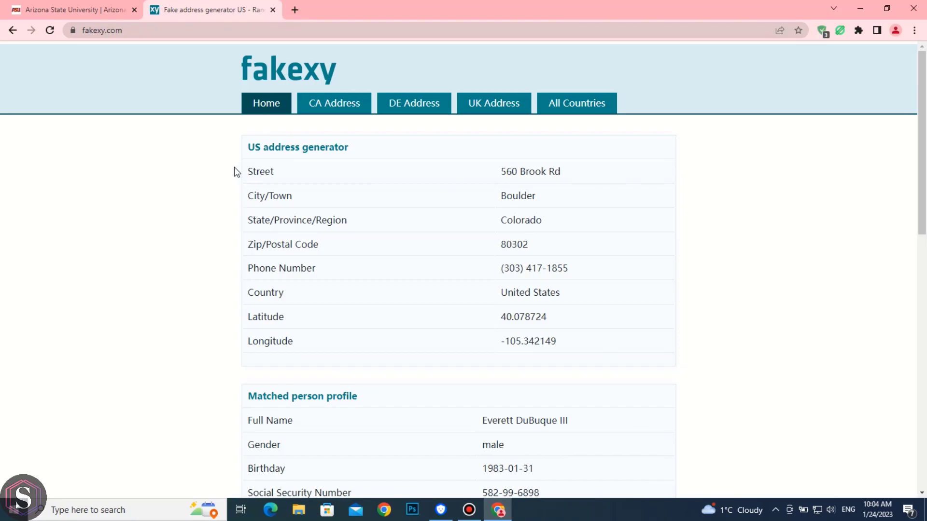
Regenerate the fakexy identity three times until a Georgia profile appears
{"action": "key", "text": "F5"}
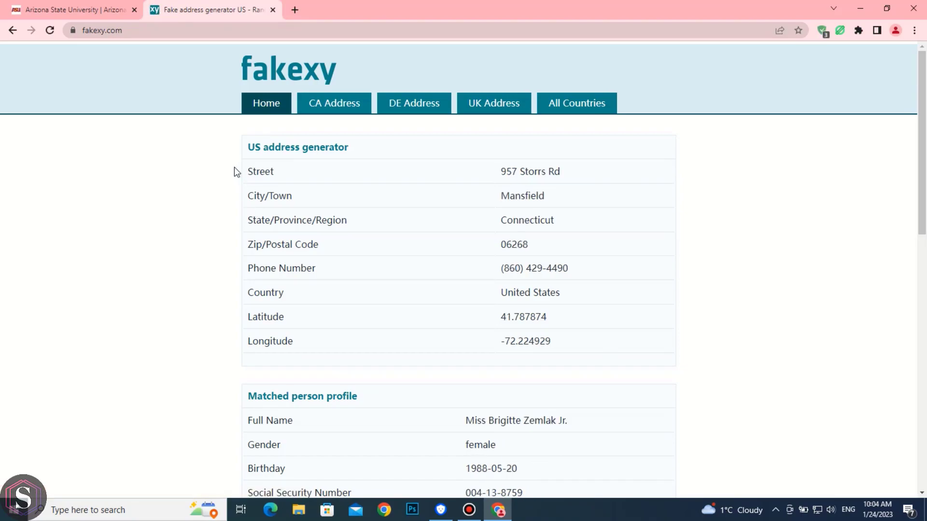
{"action": "key", "text": "F5"}
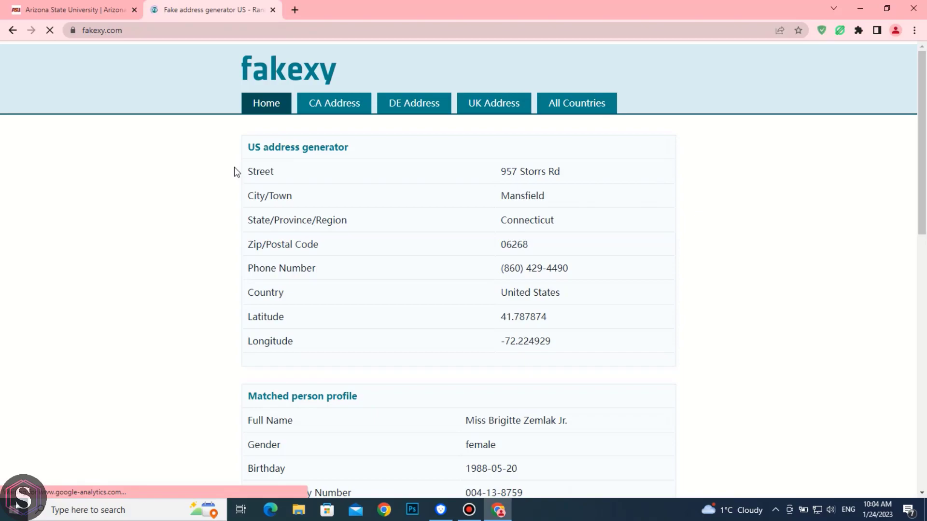
{"action": "key", "text": "F5"}
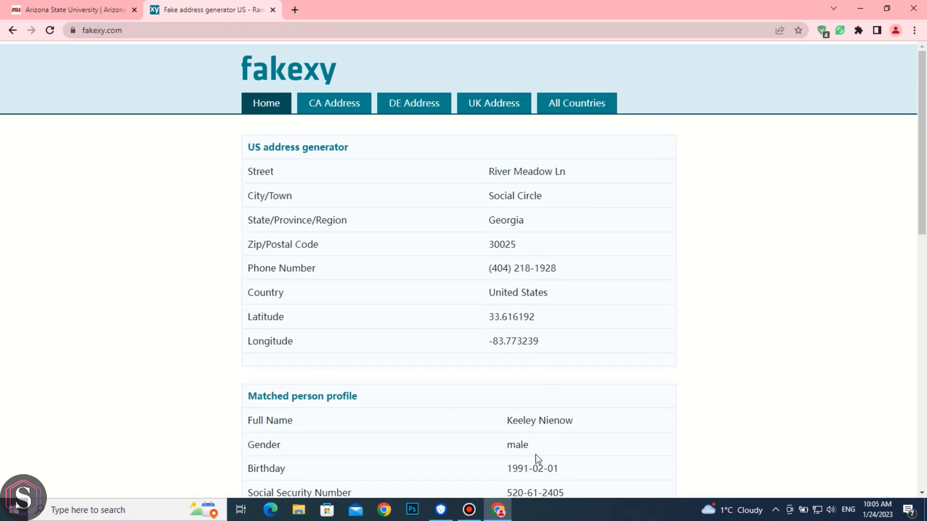
Copy the generated person's full name
{"action": "triple_click", "coordinate": [546, 422]}
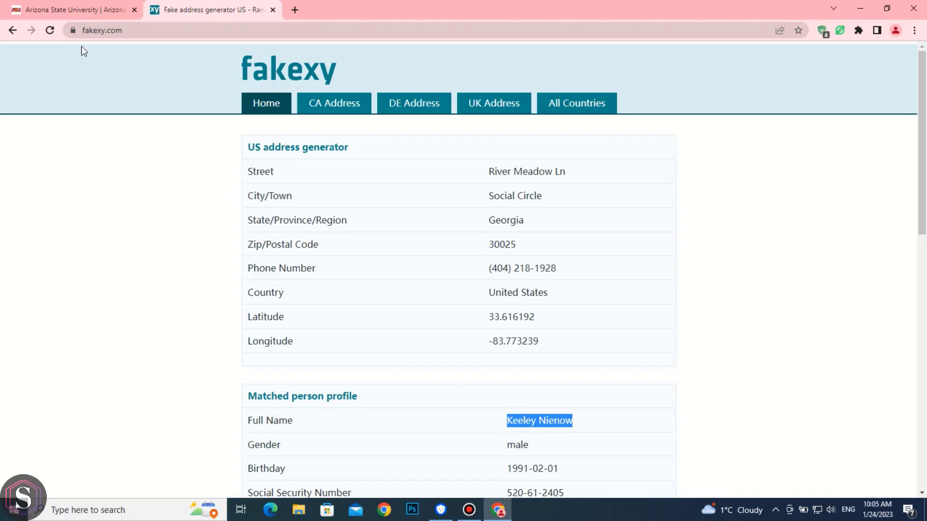
{"action": "right_click", "coordinate": [560, 424]}
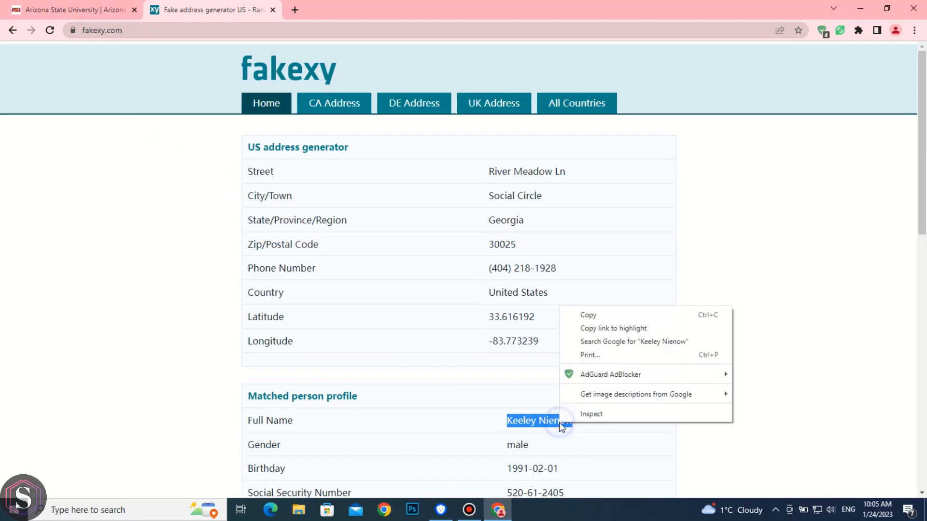
{"action": "left_click", "coordinate": [595, 314]}
Go to the ASU tab and open the admission apply page via Apply now
{"action": "left_click", "coordinate": [104, 10]}
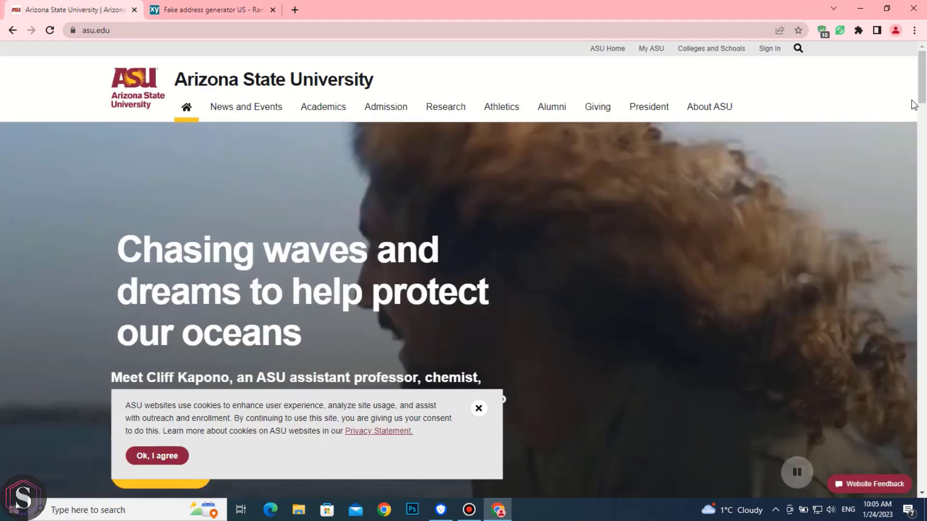
{"action": "left_click", "coordinate": [918, 96]}
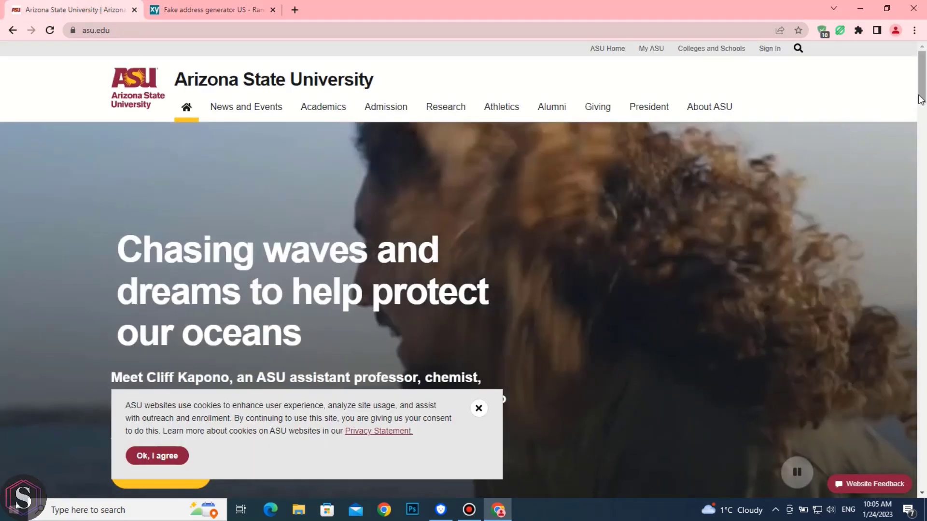
{"action": "left_click_drag", "start_coordinate": [919, 96], "coordinate": [923, 299]}
{"action": "left_click", "coordinate": [215, 220]}
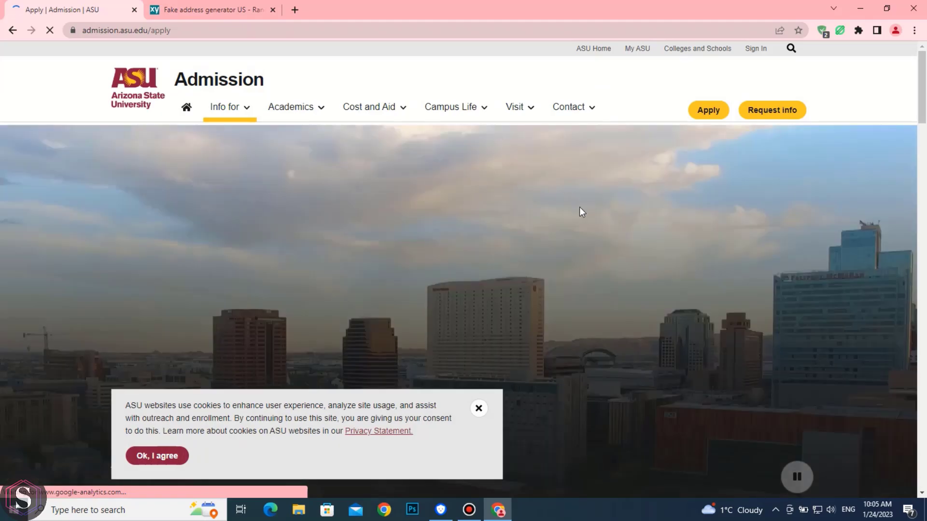
Start the ASU Application in a new tab and close the apply page tab
{"action": "scroll", "coordinate": [918, 161], "scroll_direction": "down", "scroll_amount": 3}
{"action": "left_click_drag", "start_coordinate": [917, 161], "coordinate": [915, 265]}
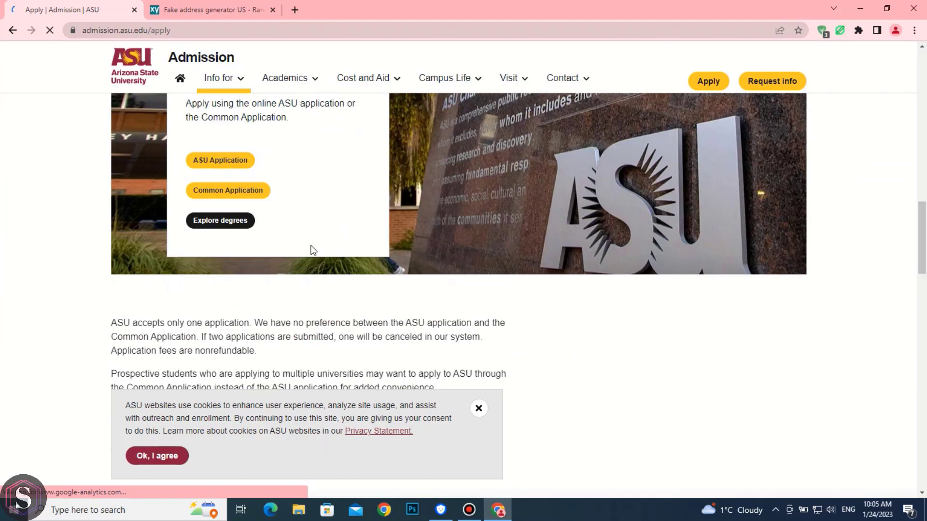
{"action": "left_click", "coordinate": [243, 160]}
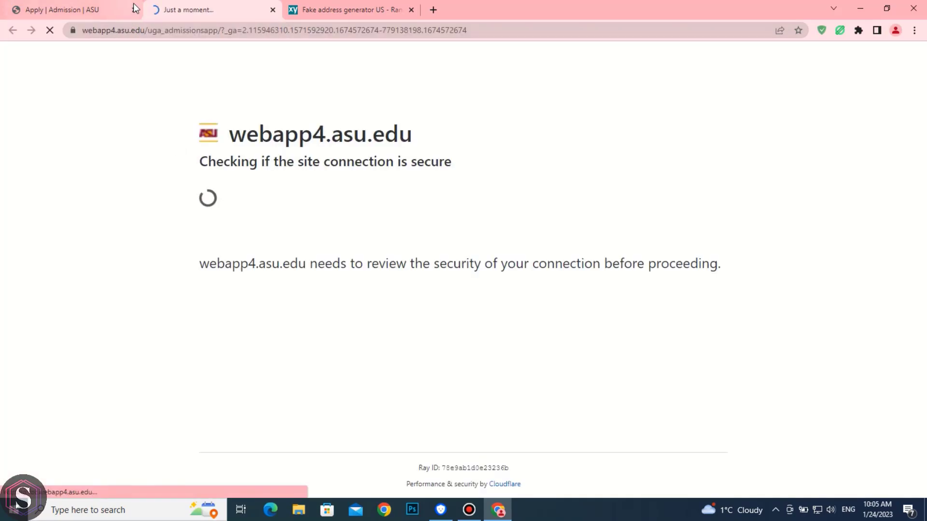
{"action": "left_click", "coordinate": [134, 9]}
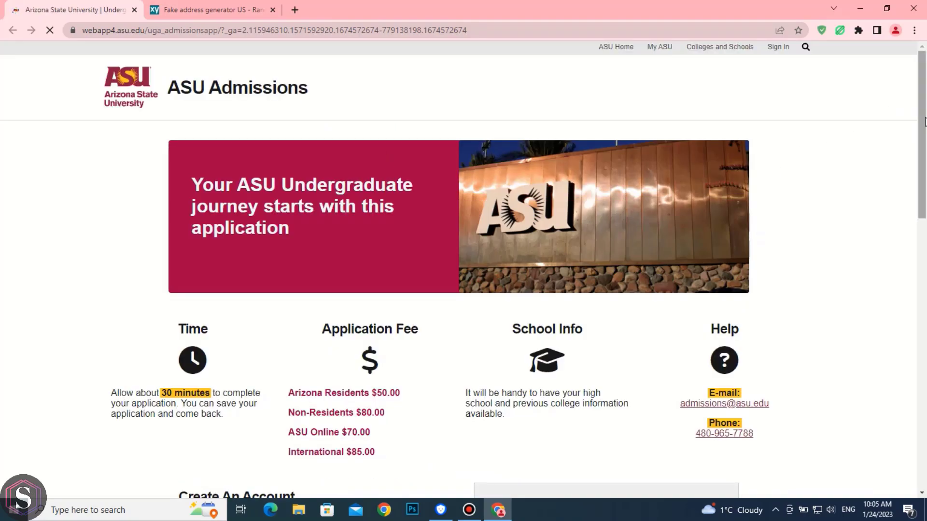
Paste the generated full name into First Name and move the surname into Last Name
{"action": "left_click_drag", "start_coordinate": [924, 125], "coordinate": [924, 272]}
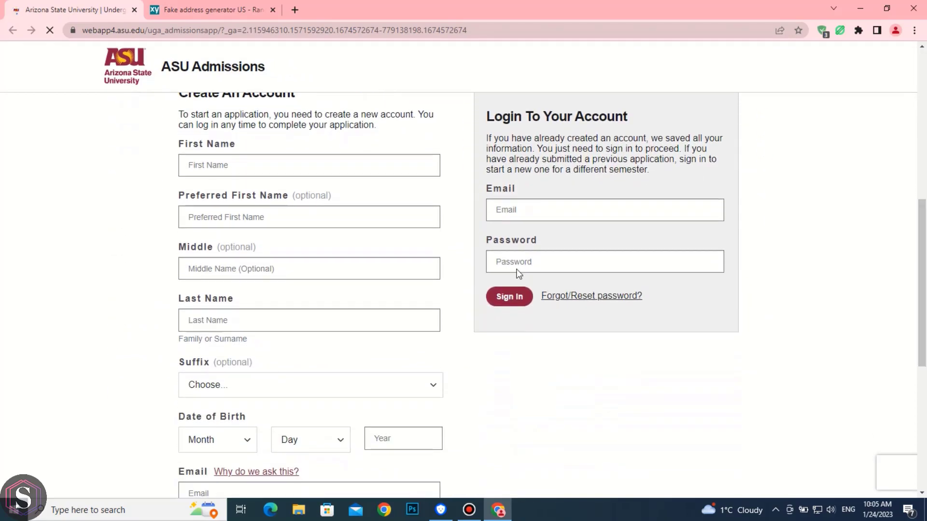
{"action": "left_click", "coordinate": [362, 172]}
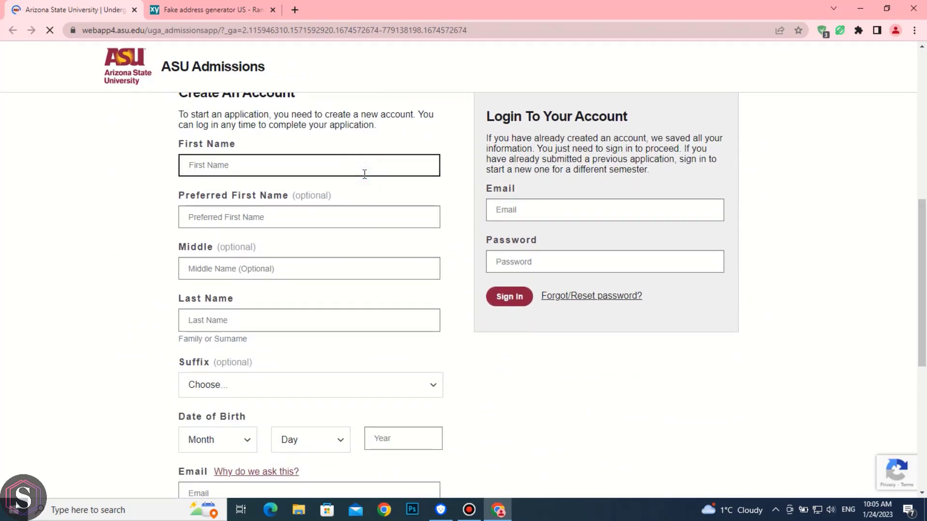
{"action": "key", "text": "ctrl+v"}
{"action": "triple_click", "coordinate": [237, 165]}
{"action": "right_click", "coordinate": [236, 166]}
{"action": "left_click", "coordinate": [268, 215]}
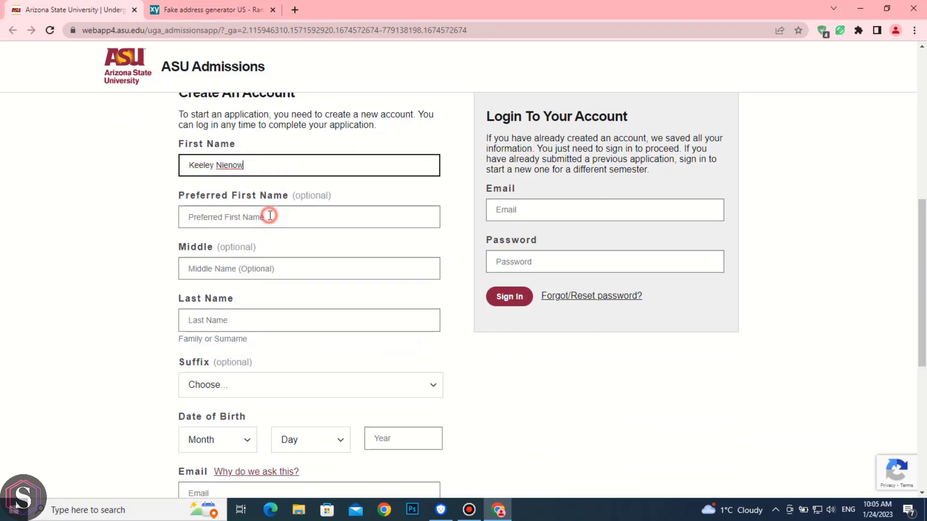
{"action": "double_click", "coordinate": [237, 166]}
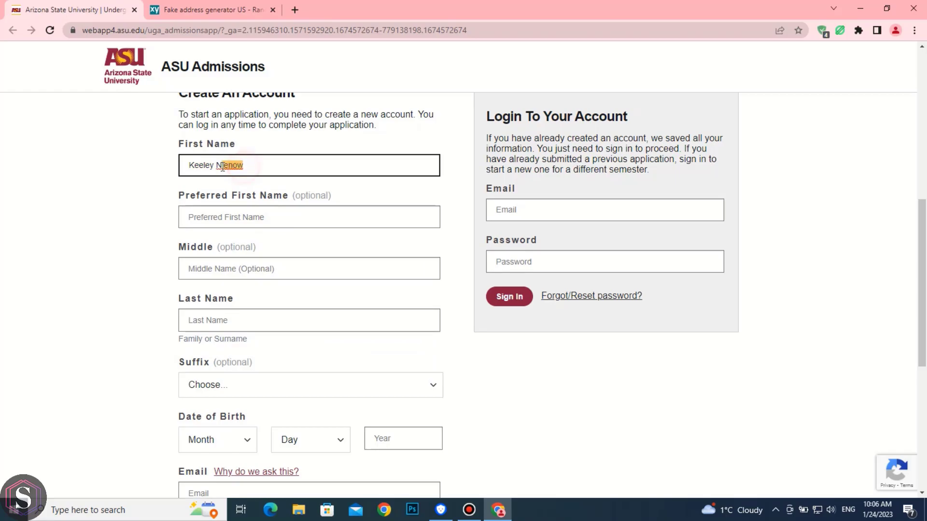
{"action": "right_click", "coordinate": [233, 166]}
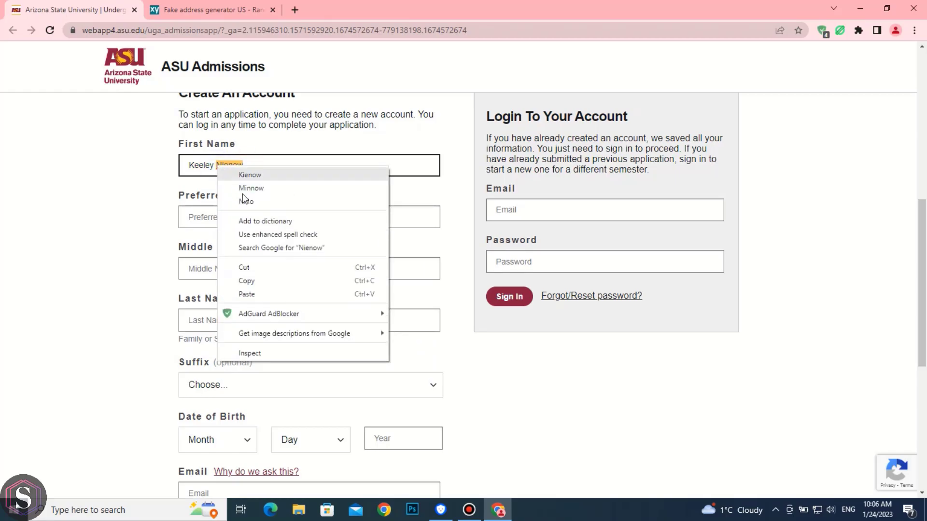
{"action": "left_click", "coordinate": [251, 268]}
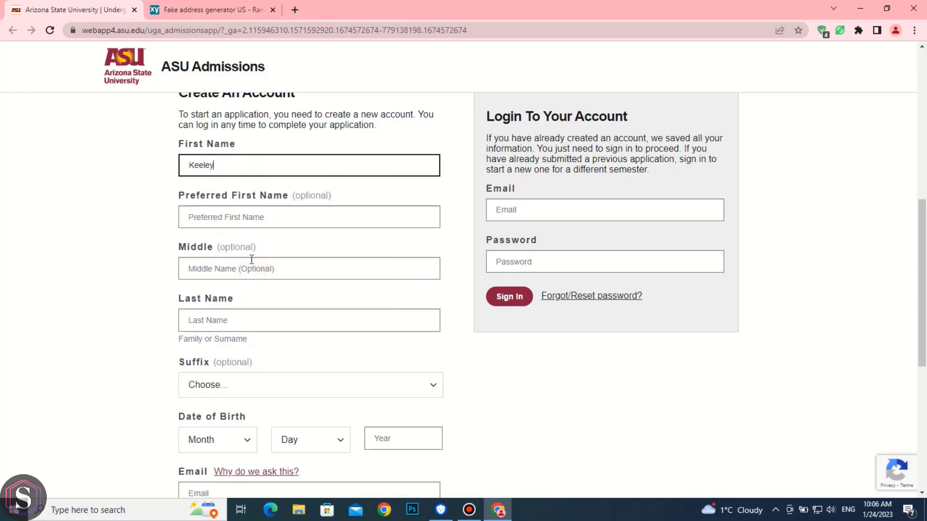
{"action": "right_click", "coordinate": [227, 311]}
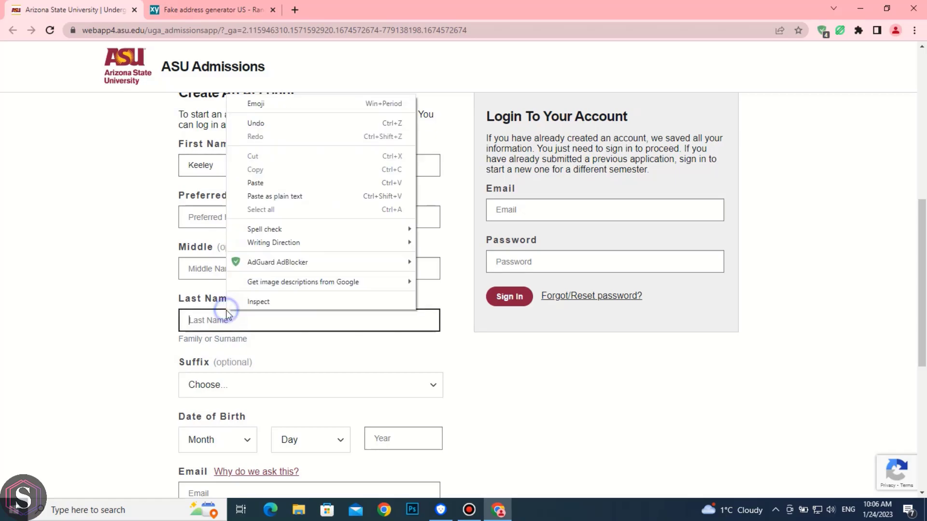
{"action": "left_click", "coordinate": [263, 182]}
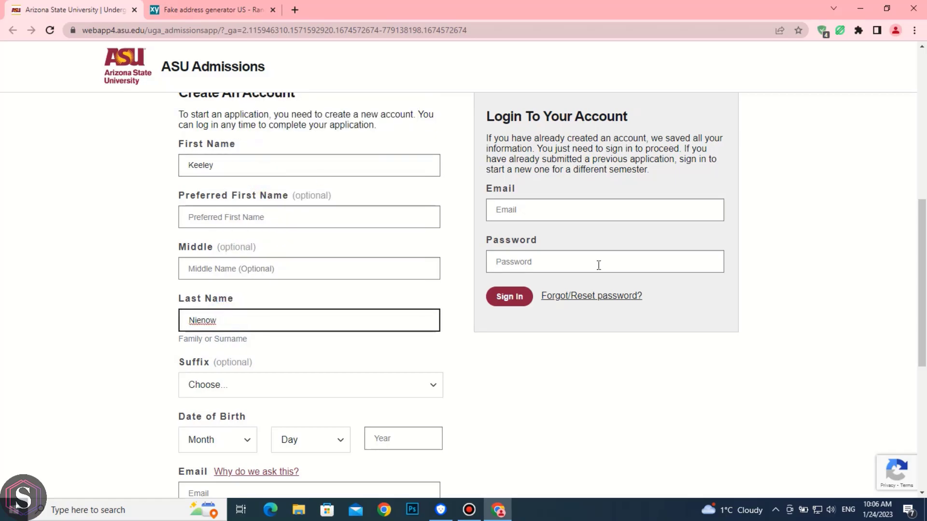
Try the birth month and day lists, then check the birthday on the fakexy page
{"action": "left_click_drag", "start_coordinate": [922, 296], "coordinate": [925, 387]}
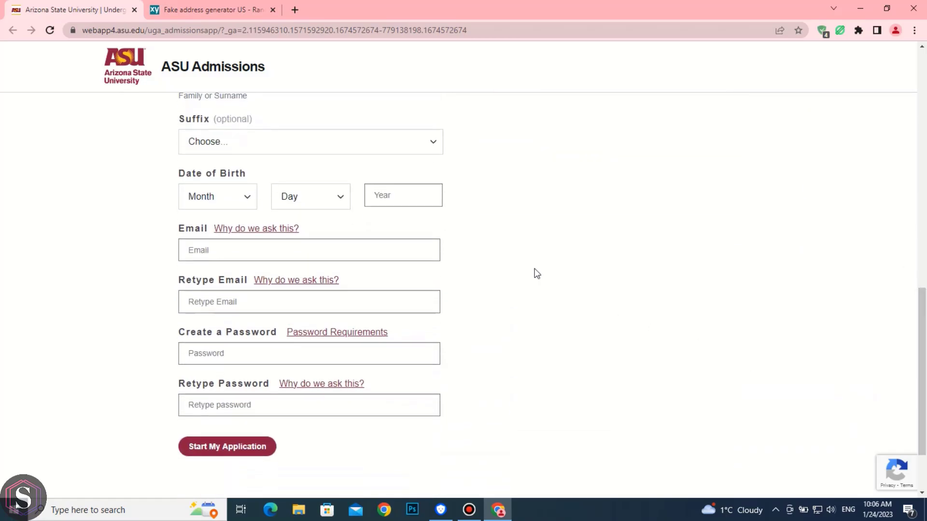
{"action": "left_click", "coordinate": [247, 204]}
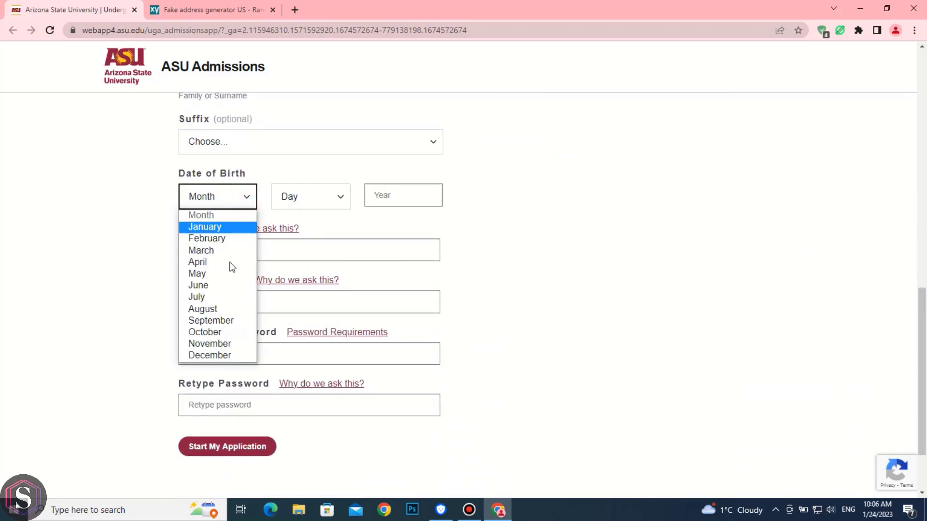
{"action": "left_click", "coordinate": [218, 317]}
{"action": "left_click", "coordinate": [309, 194]}
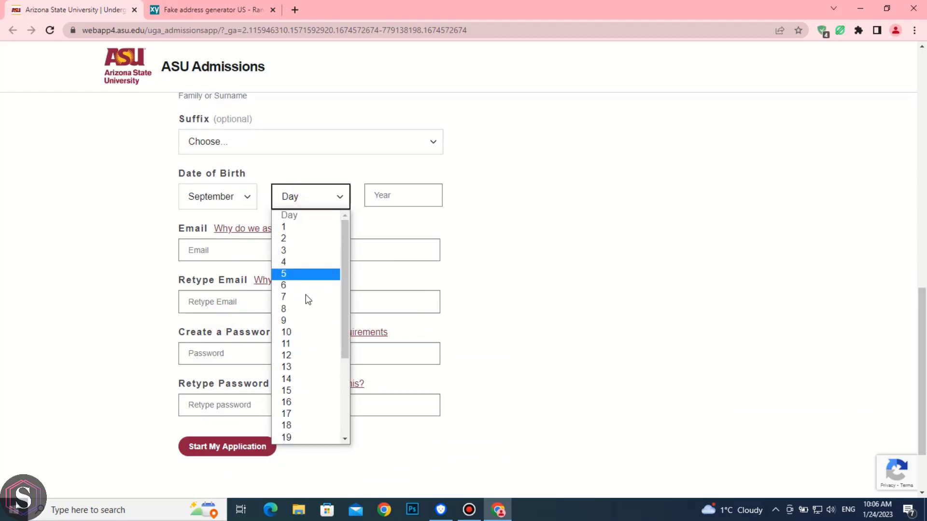
{"action": "left_click", "coordinate": [155, 187]}
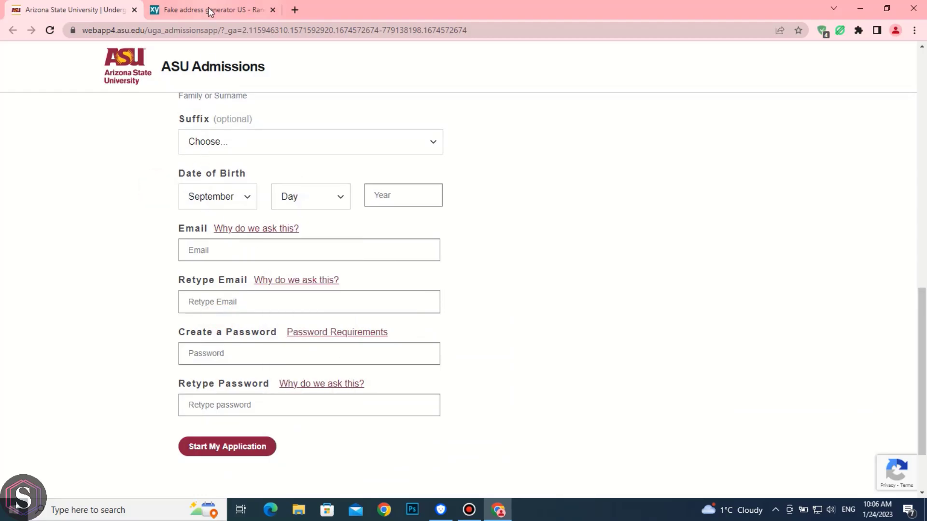
{"action": "left_click", "coordinate": [208, 9]}
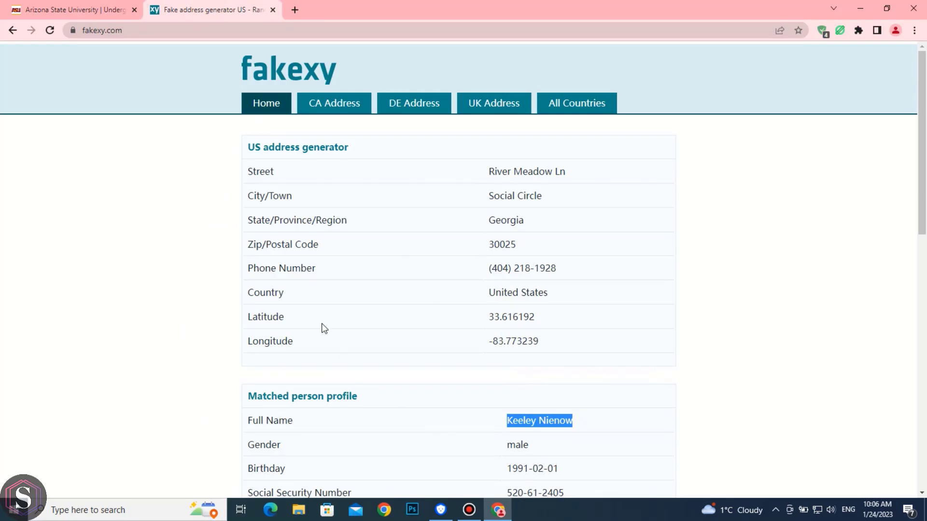
{"action": "left_click", "coordinate": [106, 8]}
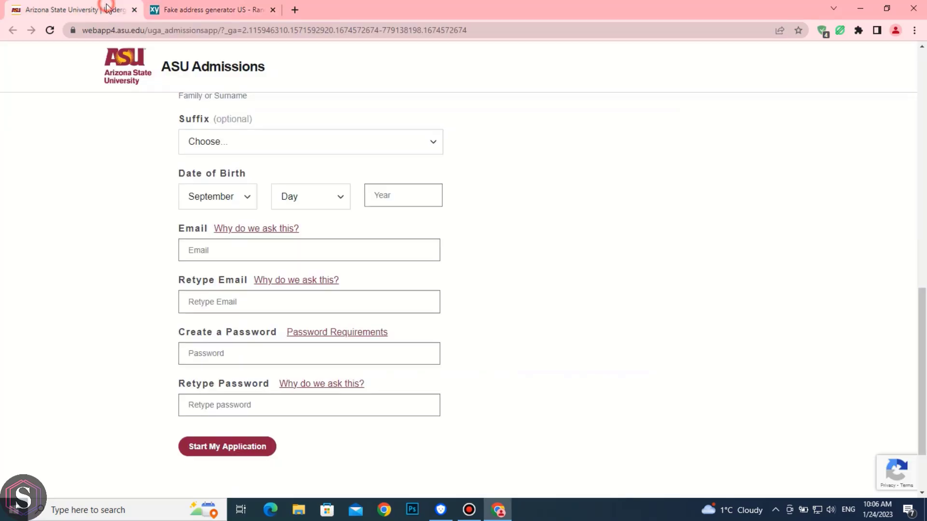
Set the date of birth to February 1, 1991 and enter the email address
{"action": "left_click", "coordinate": [226, 192]}
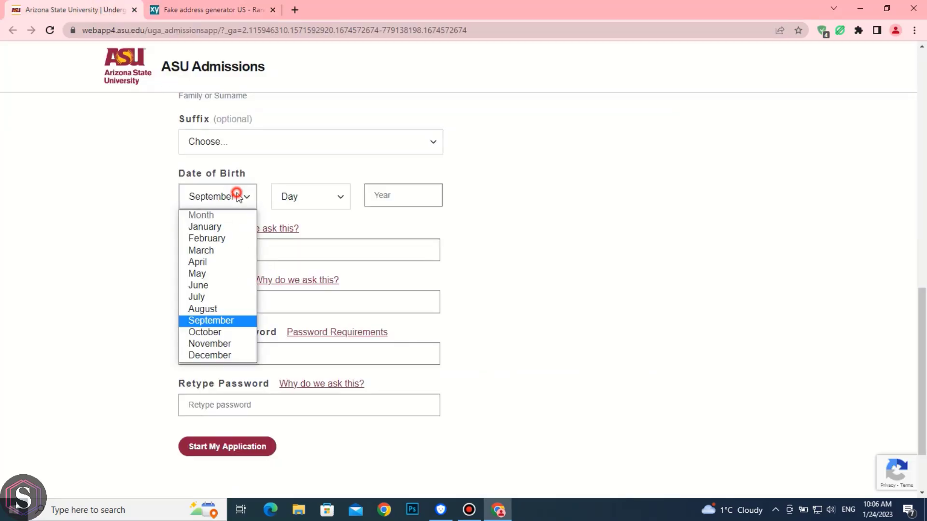
{"action": "left_click", "coordinate": [229, 239]}
{"action": "left_click", "coordinate": [306, 199]}
{"action": "left_click", "coordinate": [296, 226]}
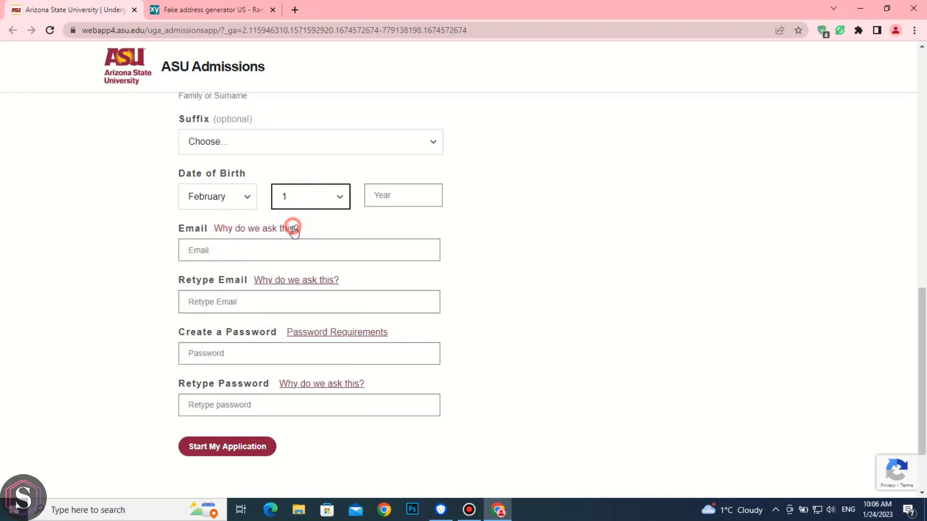
{"action": "left_click", "coordinate": [200, 6]}
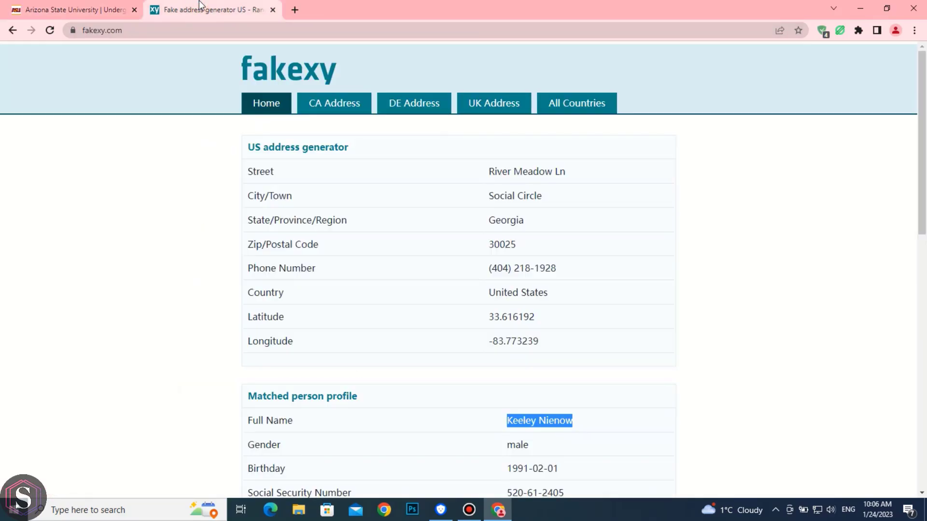
{"action": "left_click", "coordinate": [105, 1]}
{"action": "left_click", "coordinate": [407, 202]}
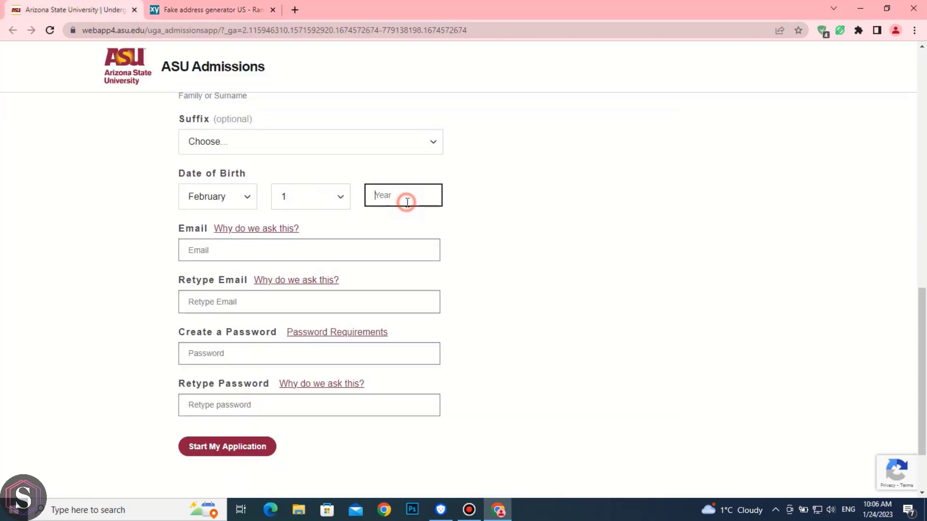
{"action": "type", "text": "1991"}
{"action": "left_click", "coordinate": [334, 247]}
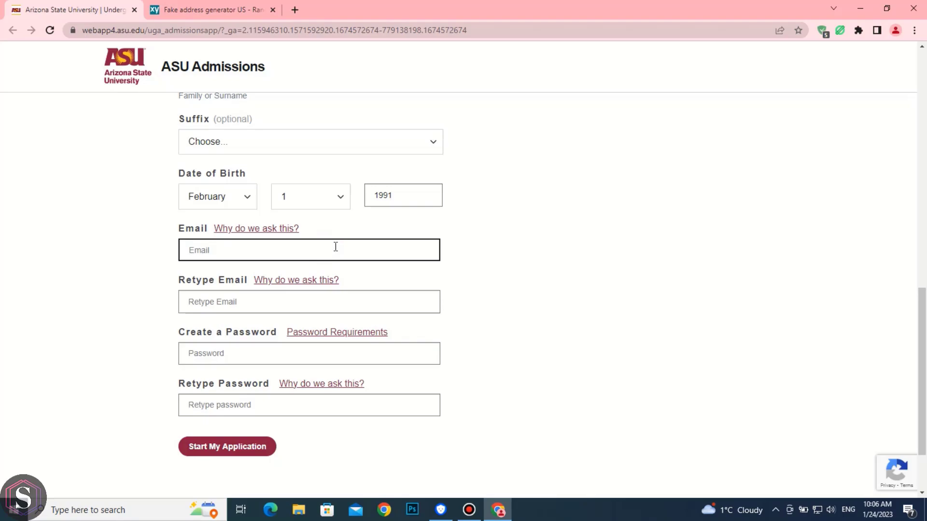
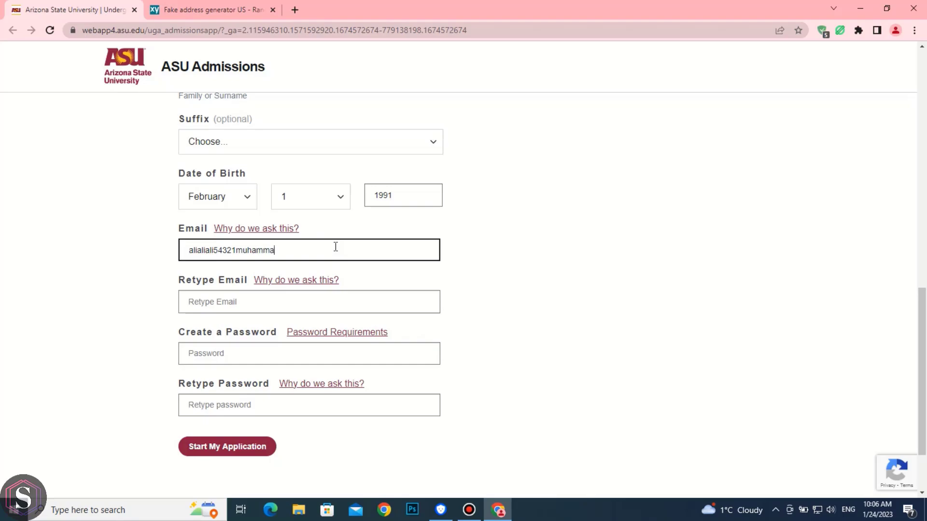
Copy the entered email into the Retype Email field
{"action": "key", "text": "ctrl+a"}
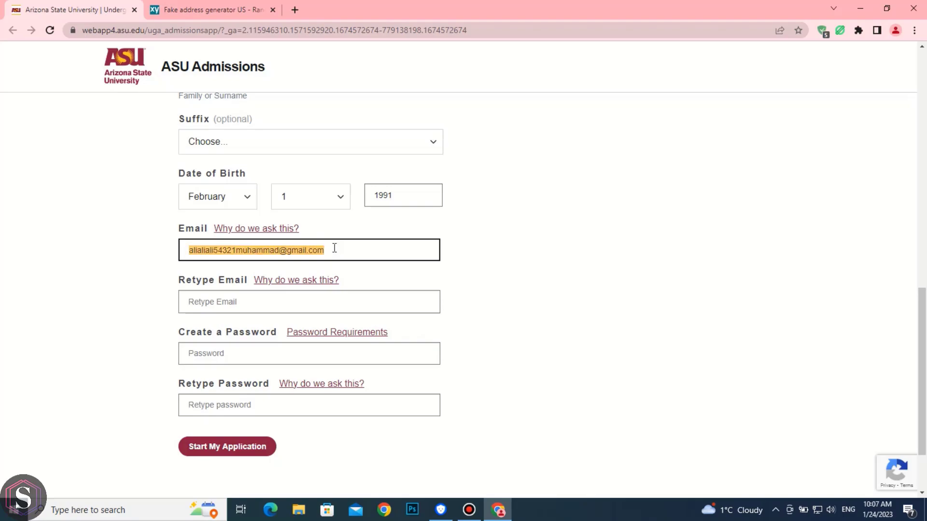
{"action": "left_click", "coordinate": [297, 308]}
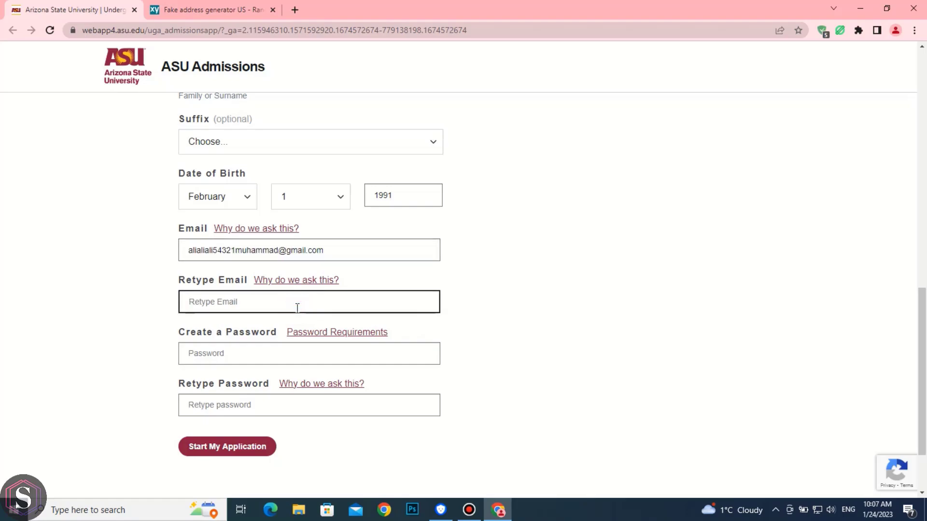
{"action": "key", "text": "ctrl+v"}
Enter the account password in both password fields and submit with Start My Application
{"action": "left_click", "coordinate": [275, 350]}
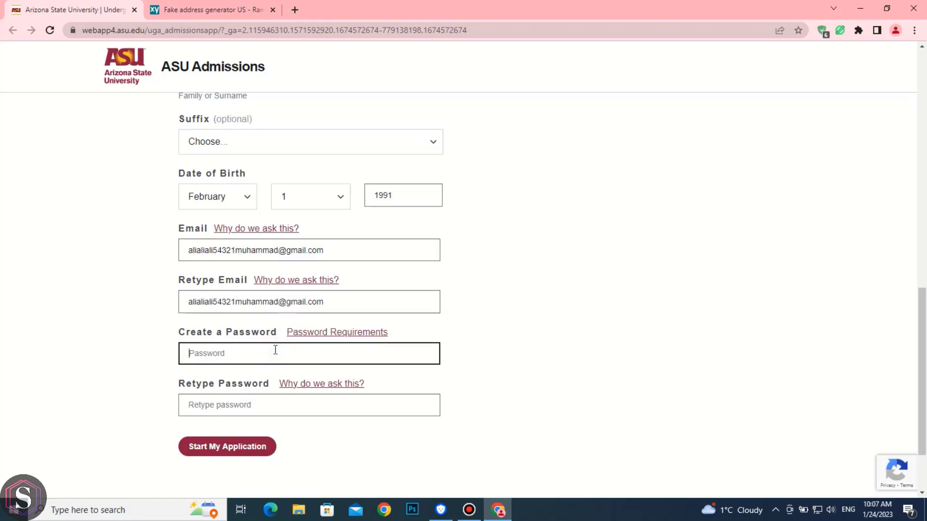
{"action": "key", "text": "BackSpace"}
{"action": "left_click", "coordinate": [261, 396]}
{"action": "type", "text": "A"}
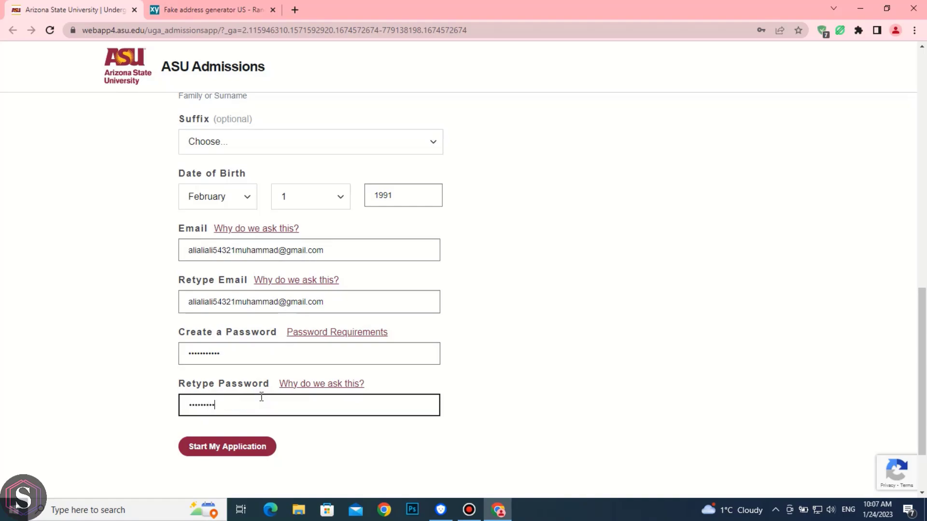
{"action": "left_click", "coordinate": [247, 444]}
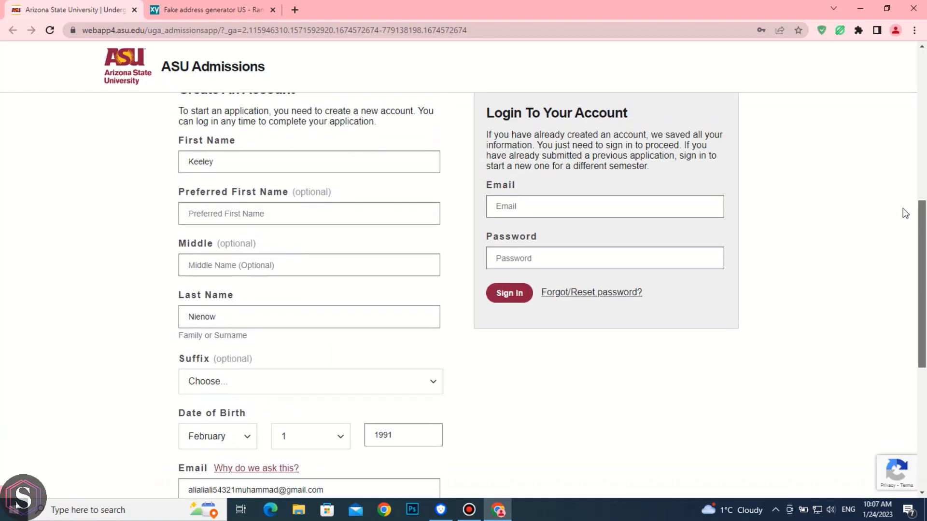
{"action": "scroll", "coordinate": [895, 208], "scroll_direction": "down", "scroll_amount": 8}
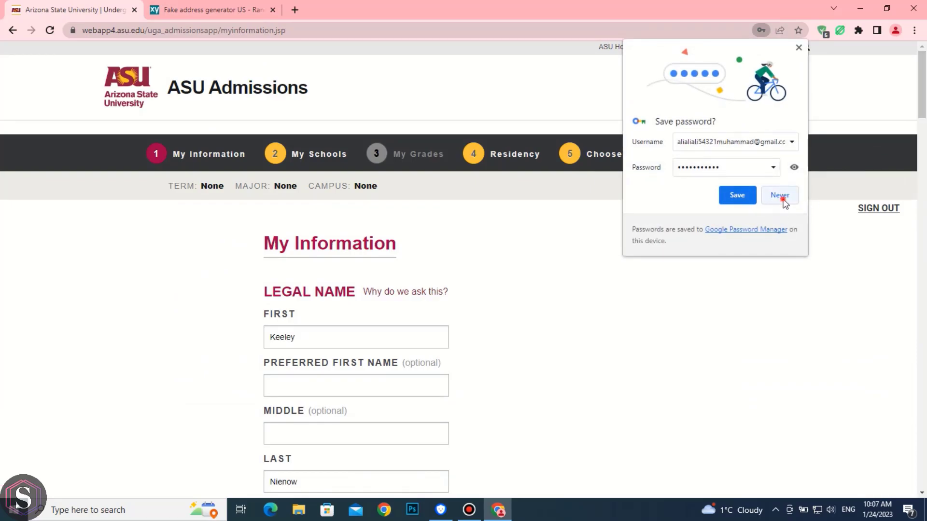
Decline Chrome's password save and set the home country to United States
{"action": "left_click", "coordinate": [780, 196]}
{"action": "left_click_drag", "start_coordinate": [917, 115], "coordinate": [920, 203]}
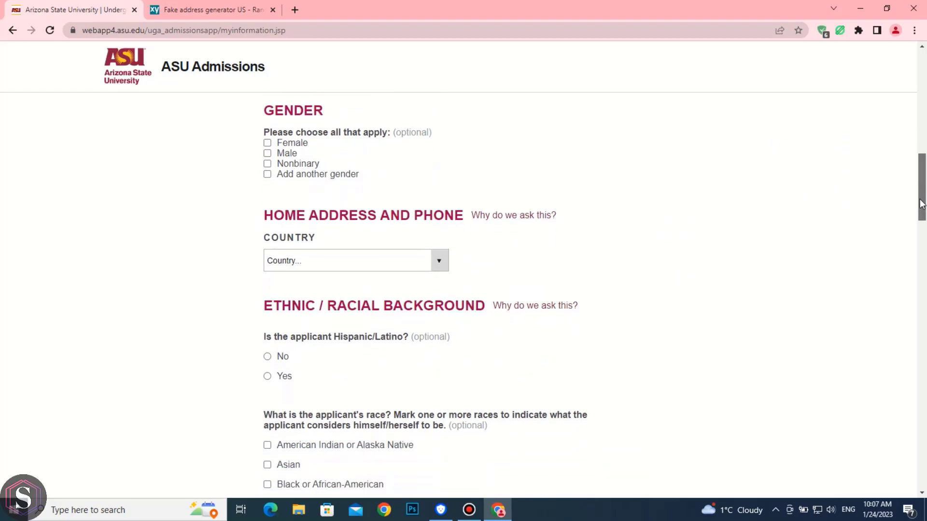
{"action": "left_click", "coordinate": [439, 261]}
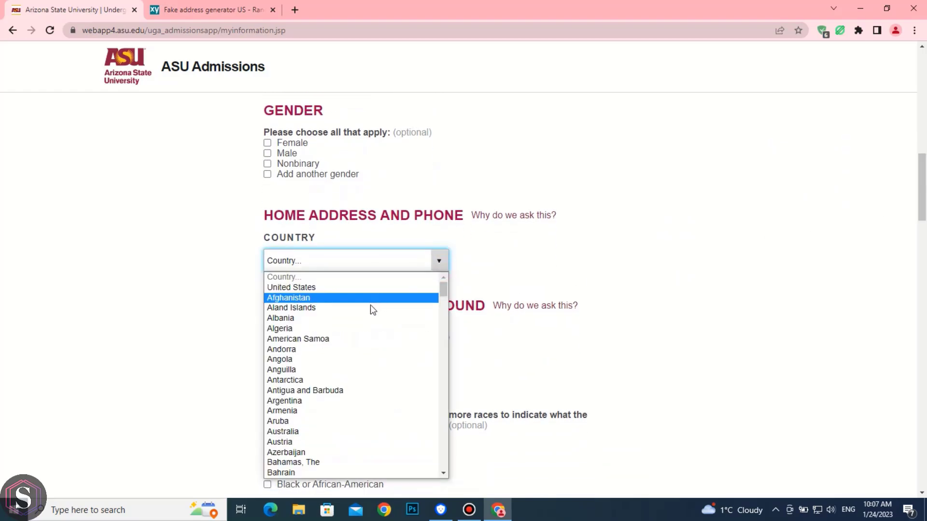
{"action": "left_click", "coordinate": [349, 290]}
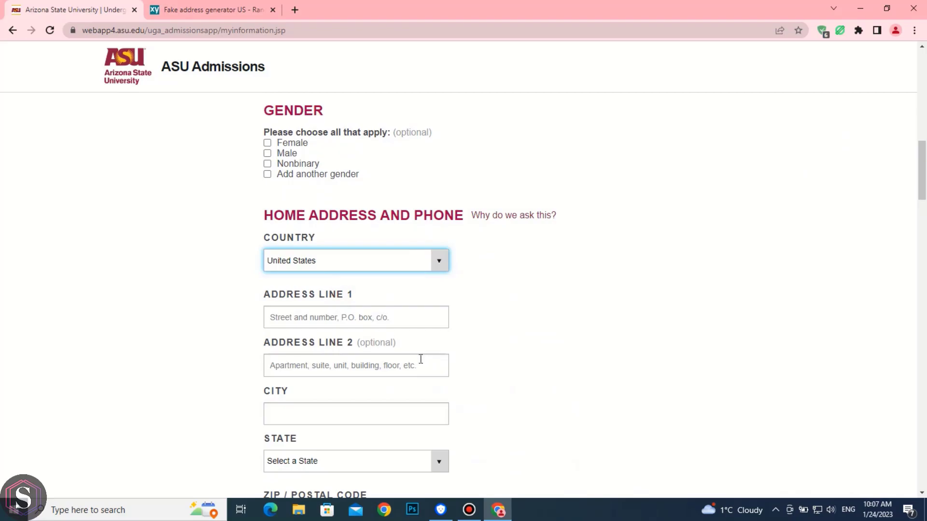
{"action": "left_click", "coordinate": [219, 9]}
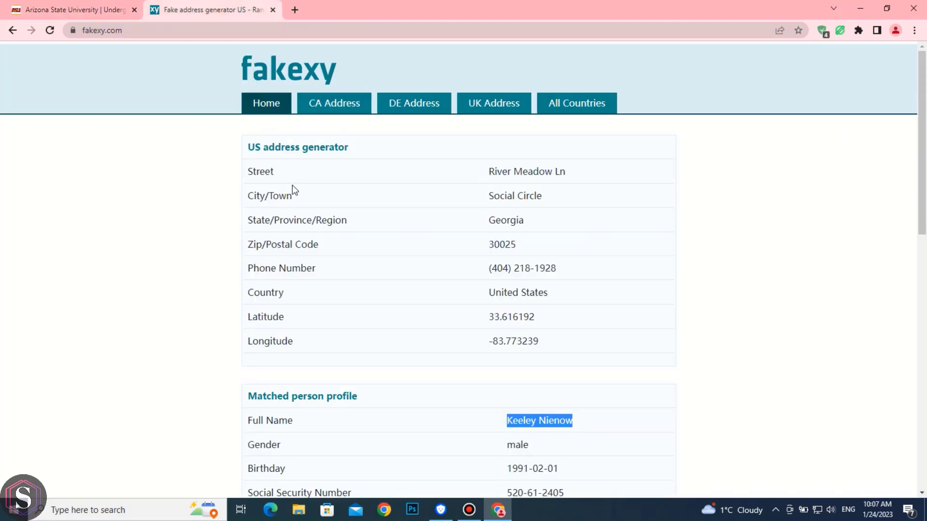
Copy the generated street name from fakexy into Address Line 1
{"action": "triple_click", "coordinate": [531, 173]}
{"action": "key", "text": "ctrl+c"}
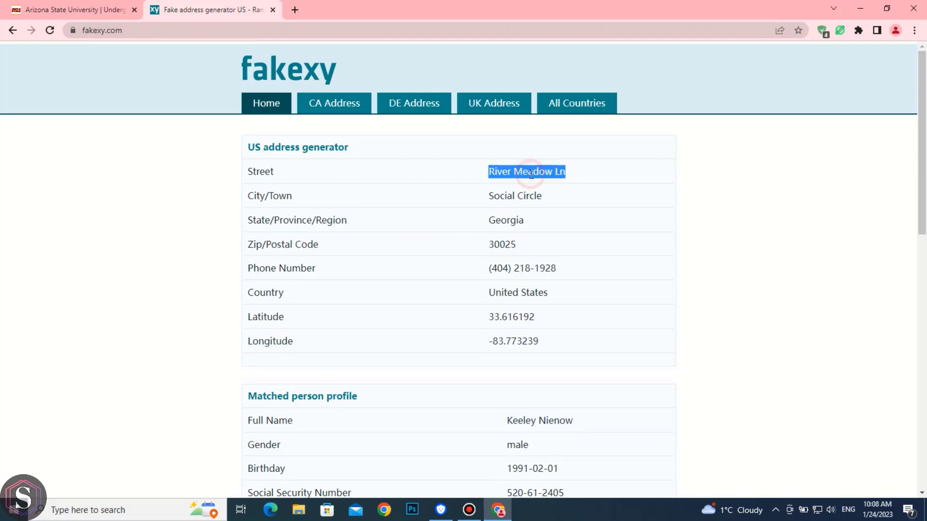
{"action": "left_click", "coordinate": [96, 9]}
{"action": "left_click", "coordinate": [312, 314]}
{"action": "key", "text": "ctrl+v"}
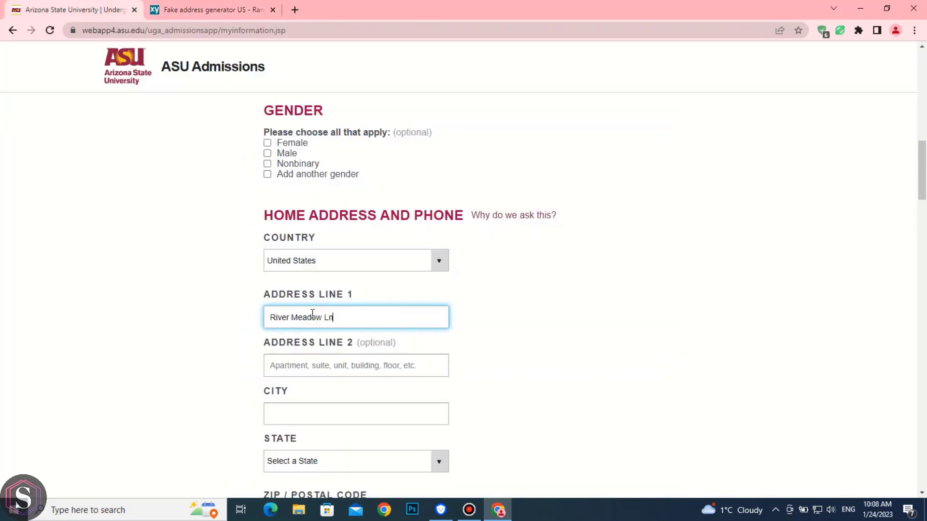
{"action": "left_click", "coordinate": [198, 29]}
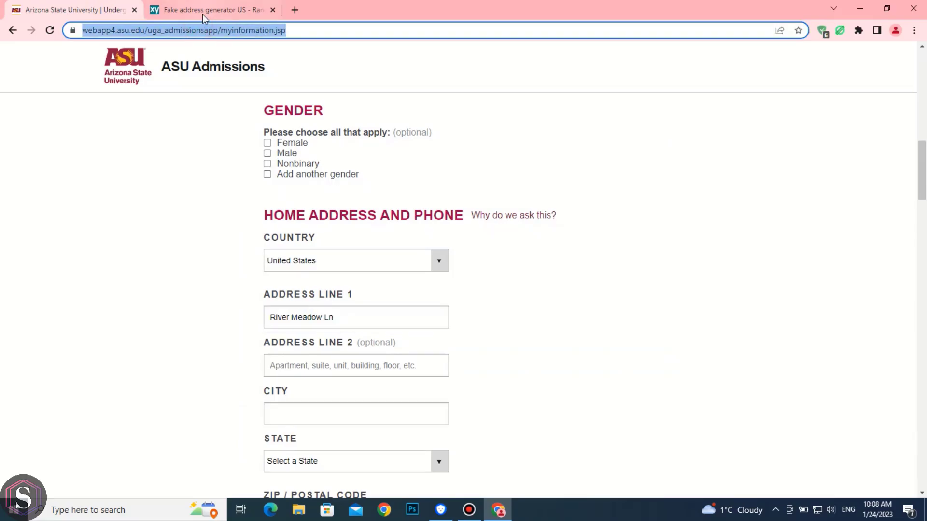
{"action": "left_click", "coordinate": [202, 12]}
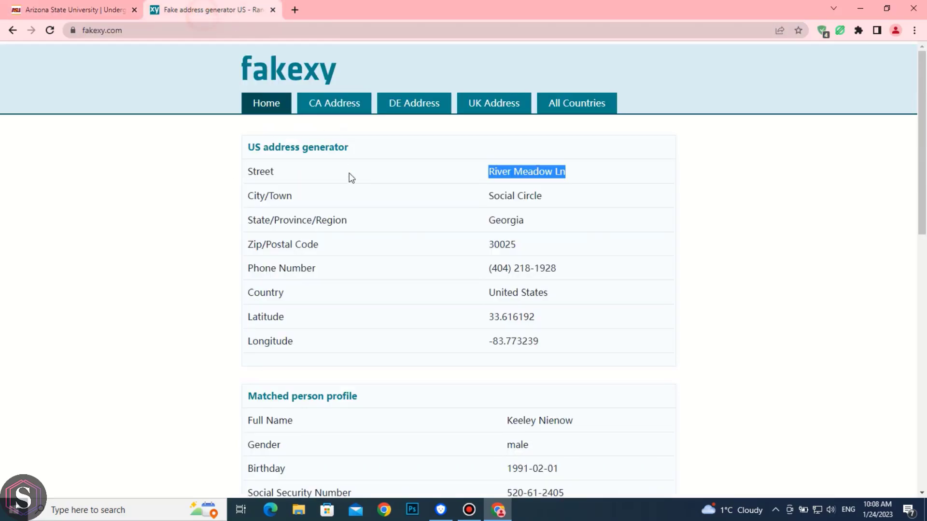
Paste the generated city into City and choose Georgia as the state
{"action": "triple_click", "coordinate": [512, 201]}
{"action": "key", "text": "ctrl+c"}
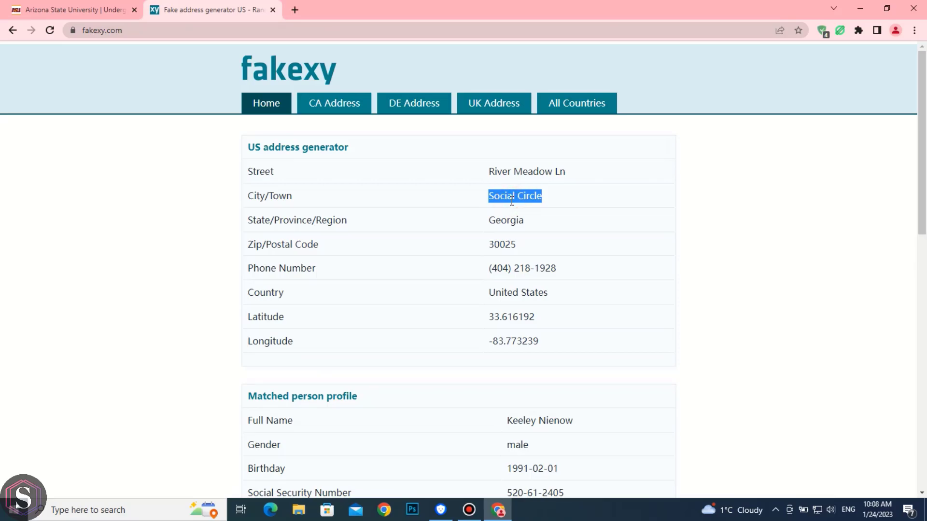
{"action": "left_click", "coordinate": [97, 10]}
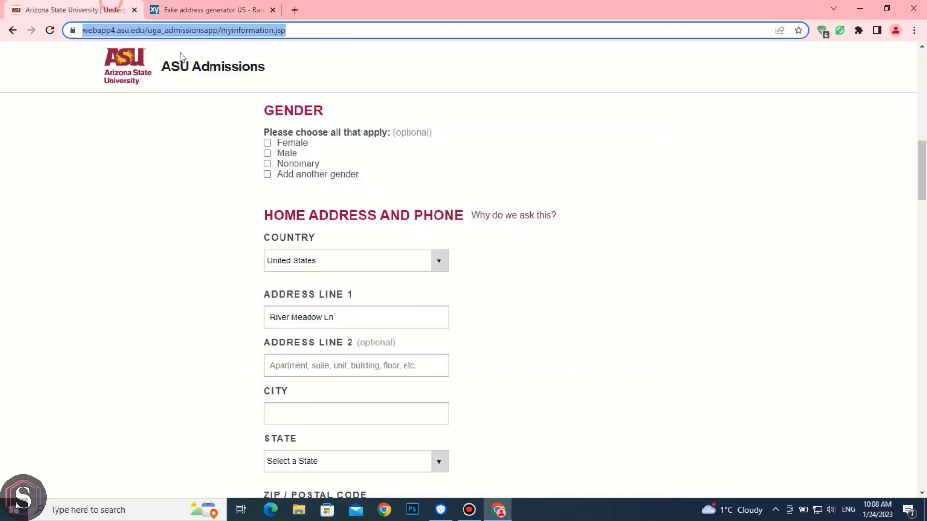
{"action": "left_click", "coordinate": [327, 410]}
{"action": "key", "text": "ctrl+v"}
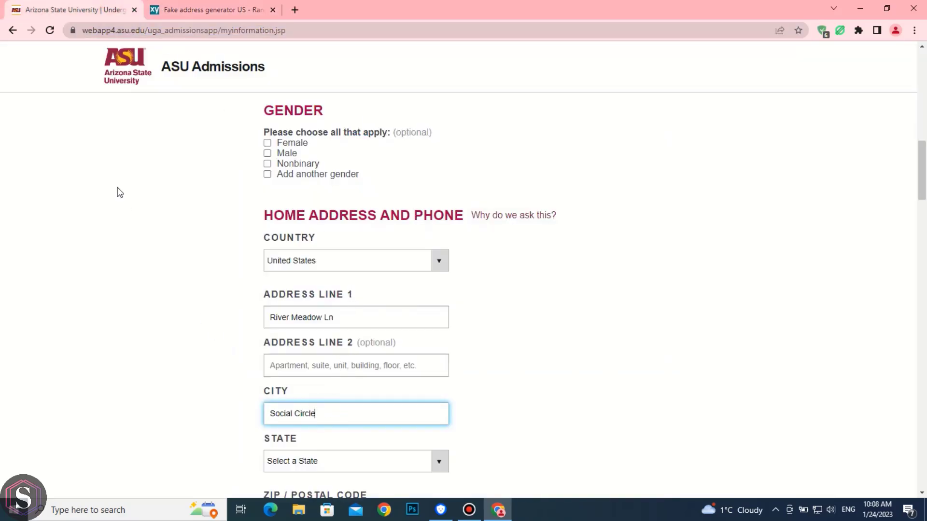
{"action": "left_click", "coordinate": [170, 10]}
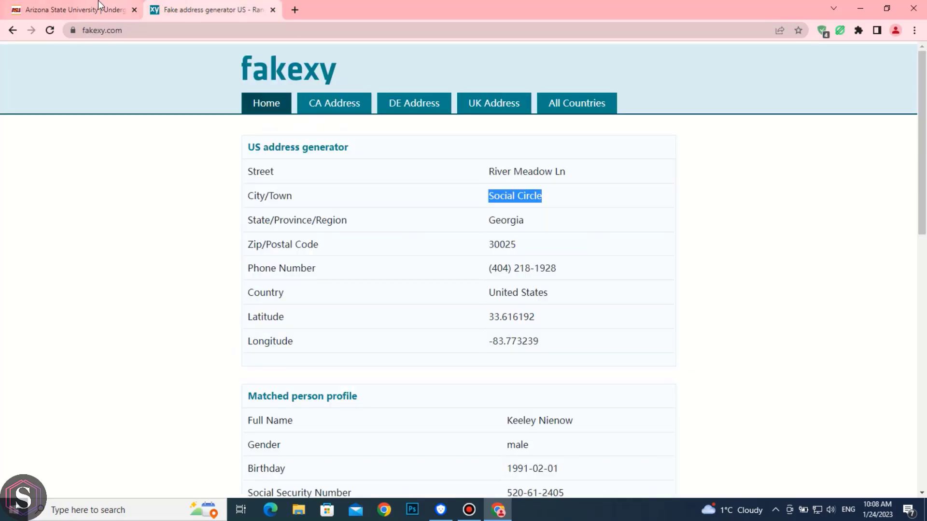
{"action": "left_click", "coordinate": [98, 5]}
{"action": "left_click", "coordinate": [373, 461]}
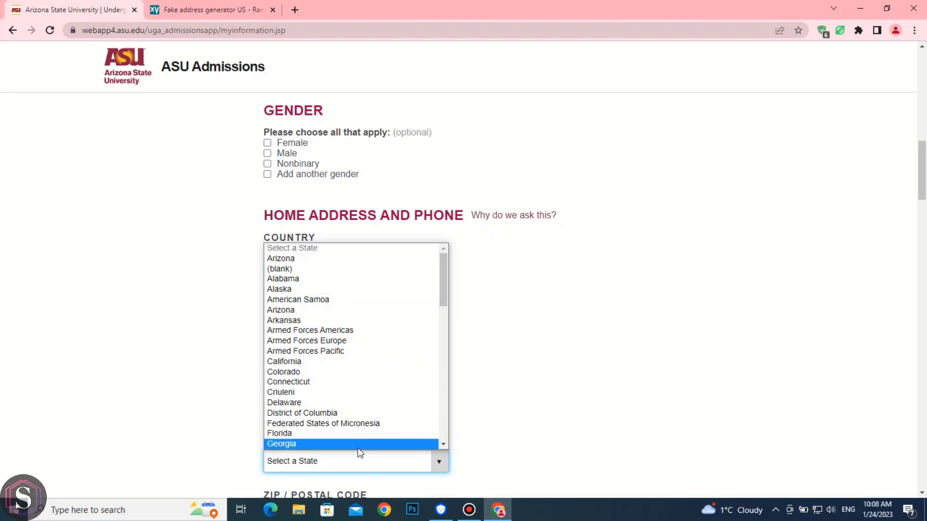
{"action": "scroll", "coordinate": [309, 445], "scroll_direction": "down", "scroll_amount": 1}
{"action": "left_click", "coordinate": [309, 433]}
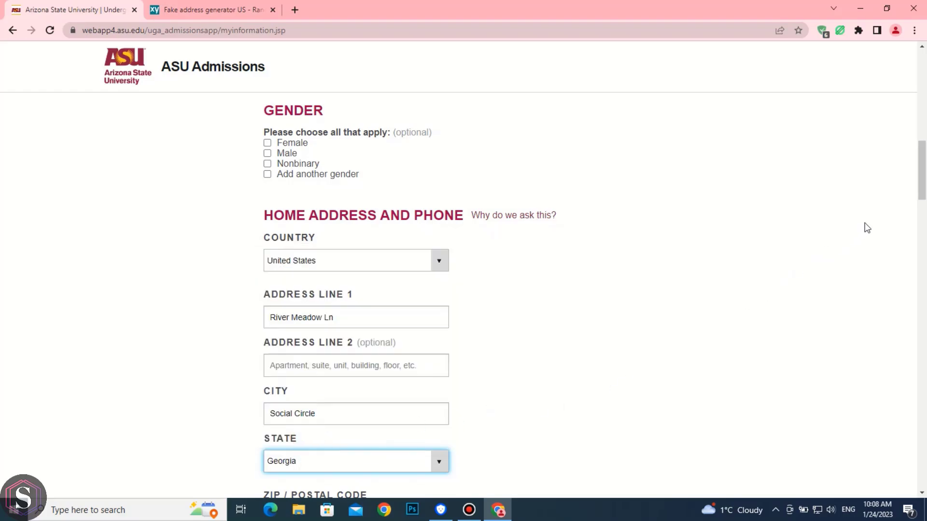
{"action": "left_click_drag", "start_coordinate": [920, 175], "coordinate": [922, 212]}
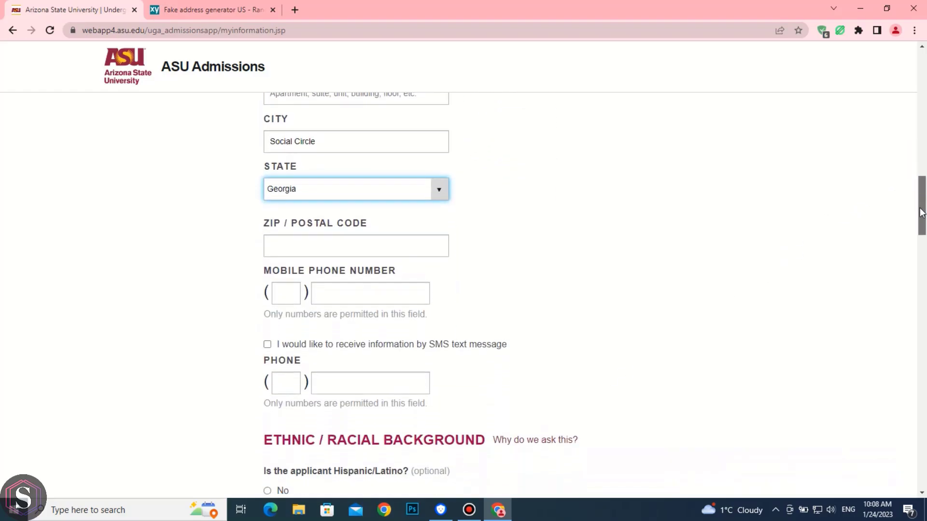
Copy the generated ZIP code into the Zip field
{"action": "left_click", "coordinate": [247, 16]}
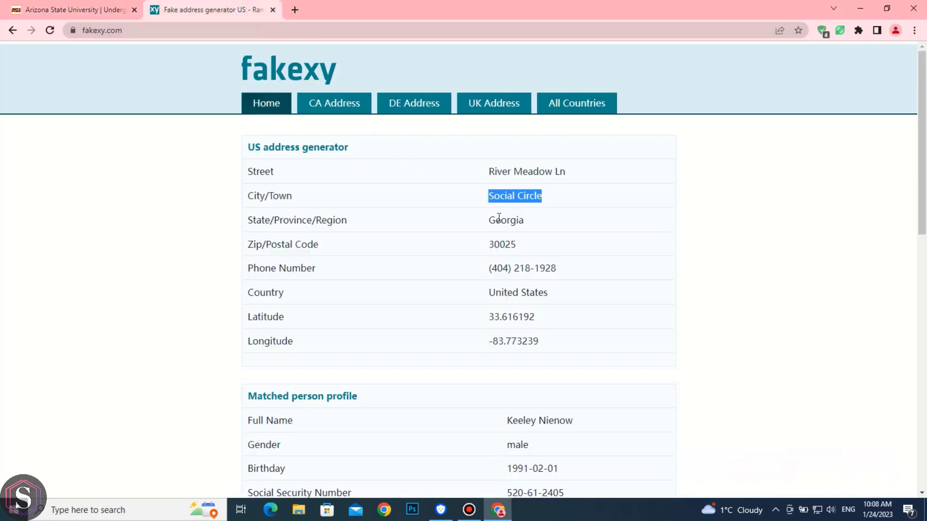
{"action": "double_click", "coordinate": [502, 242]}
{"action": "key", "text": "ctrl+c"}
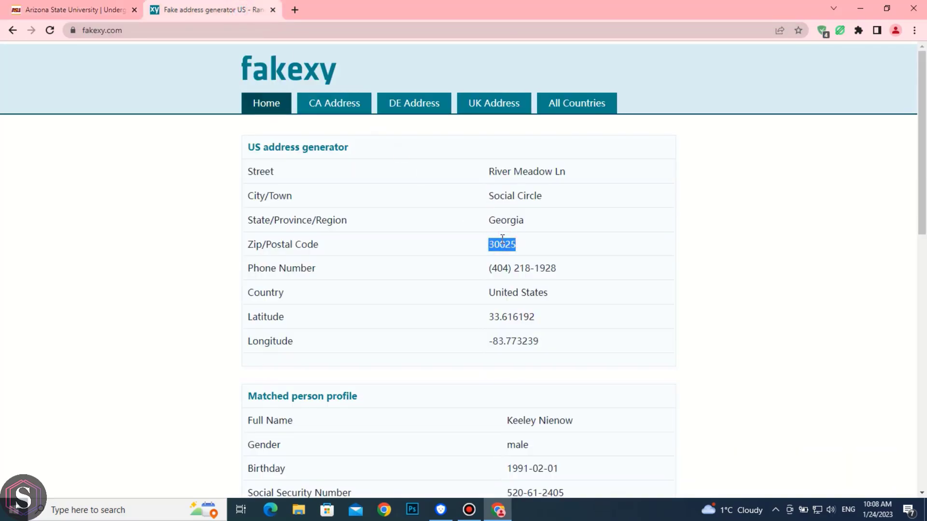
{"action": "left_click", "coordinate": [96, 18]}
{"action": "left_click", "coordinate": [305, 246]}
{"action": "key", "text": "ctrl+v"}
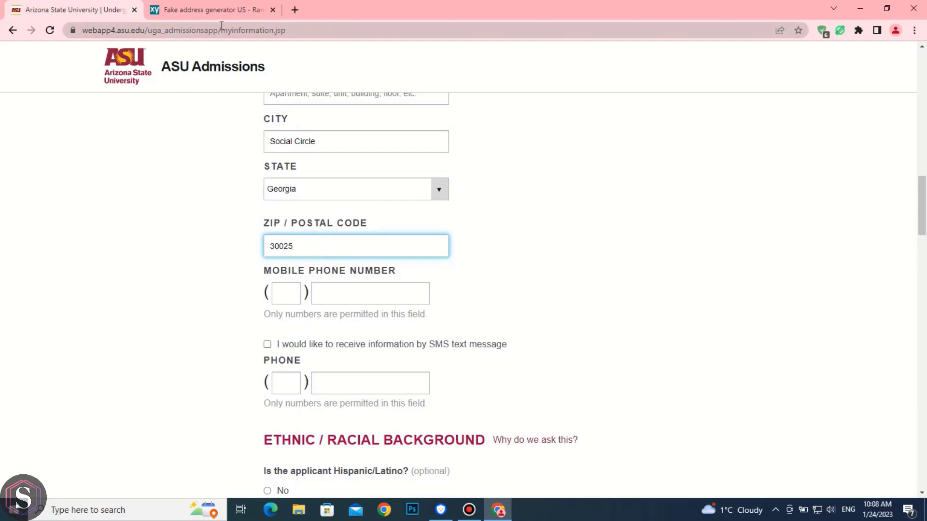
Paste the generated phone number into the mobile and home phone fields
{"action": "left_click", "coordinate": [215, 10]}
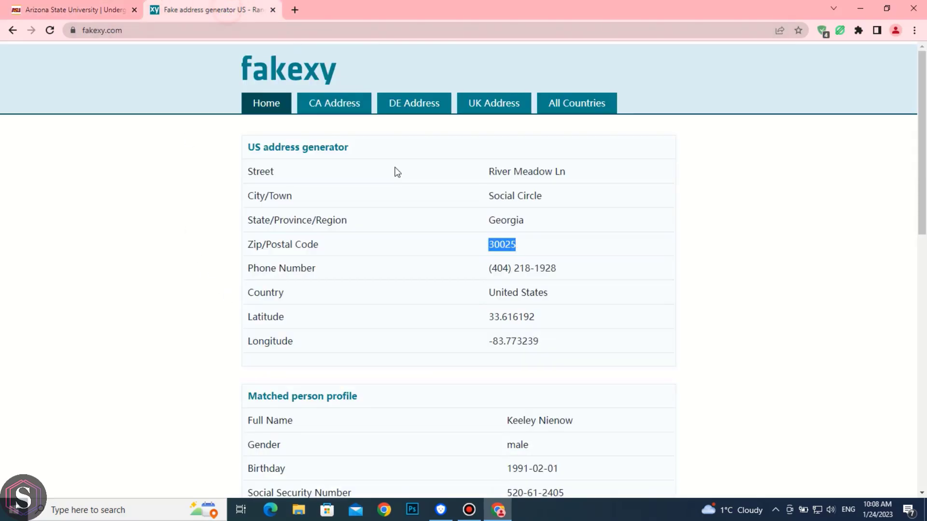
{"action": "double_click", "coordinate": [500, 269]}
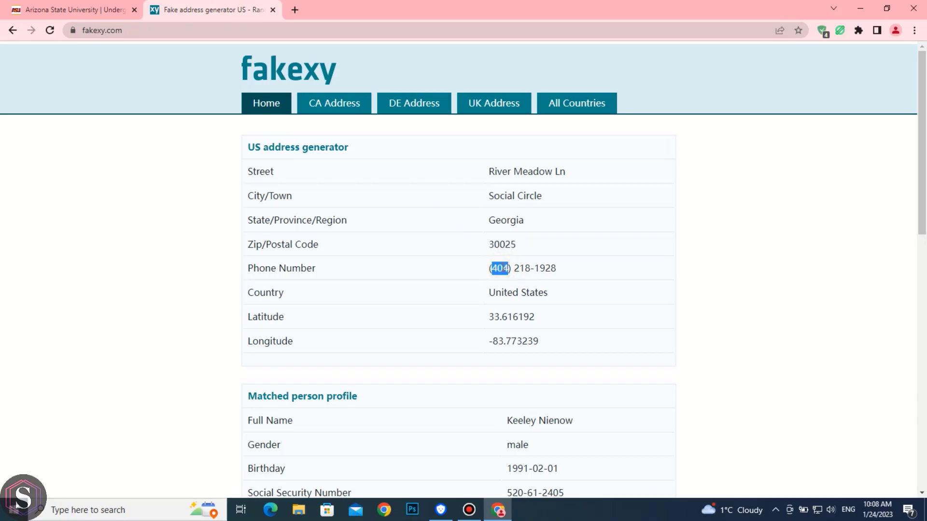
{"action": "left_click", "coordinate": [101, 9]}
{"action": "left_click", "coordinate": [285, 290]}
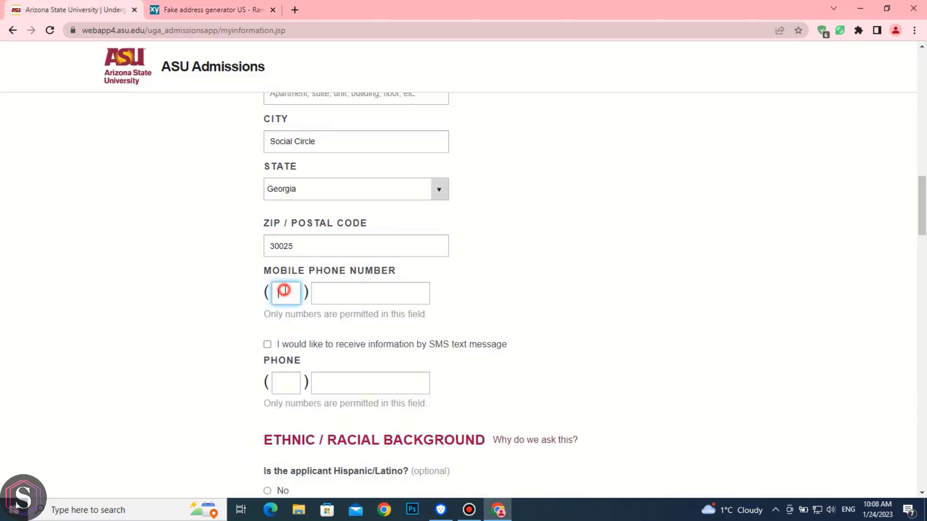
{"action": "left_click", "coordinate": [292, 383]}
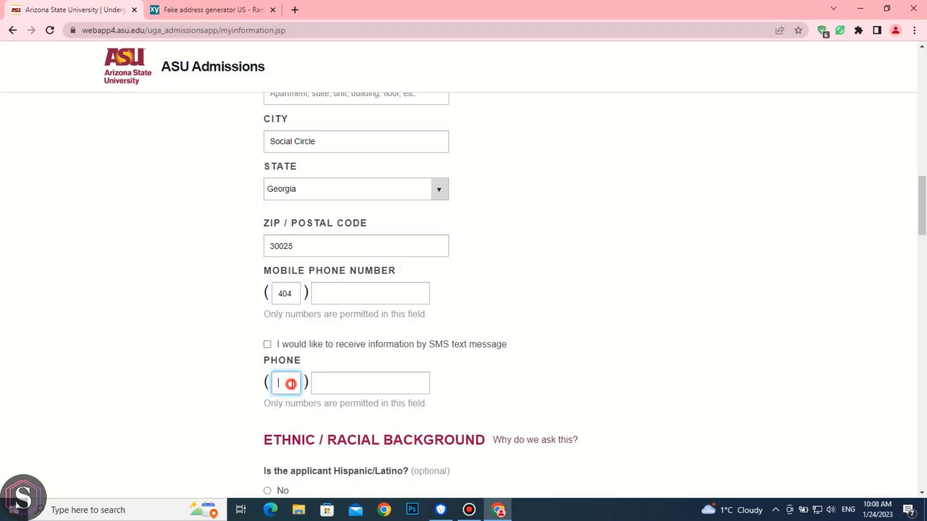
{"action": "left_click", "coordinate": [154, 10]}
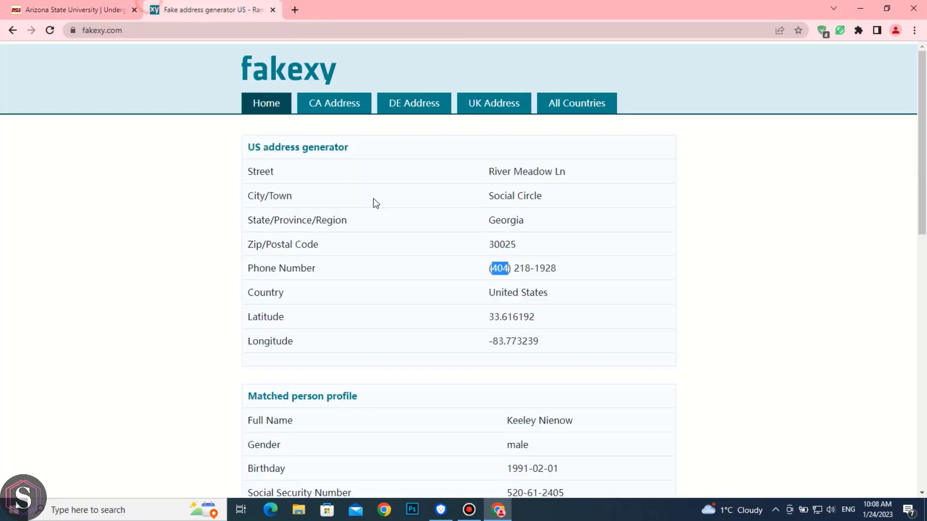
{"action": "left_click_drag", "start_coordinate": [557, 268], "coordinate": [521, 274]}
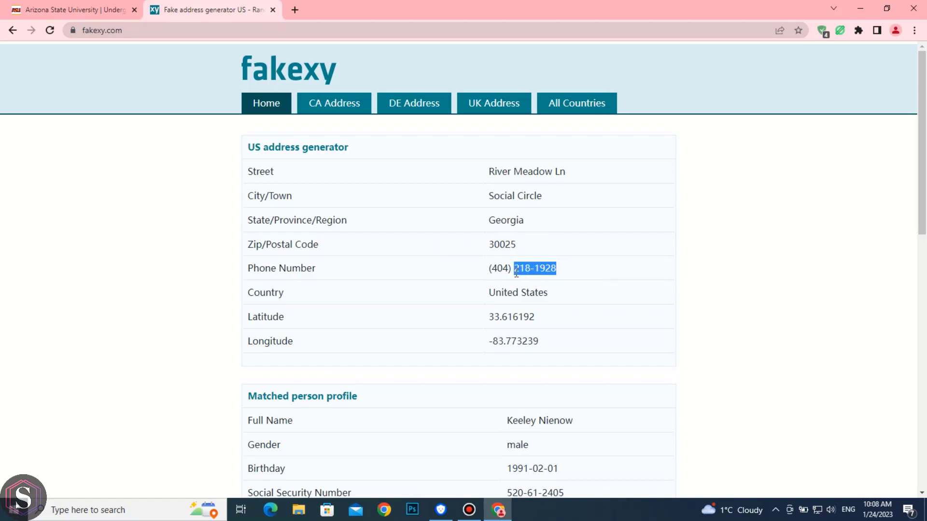
{"action": "left_click", "coordinate": [82, 8]}
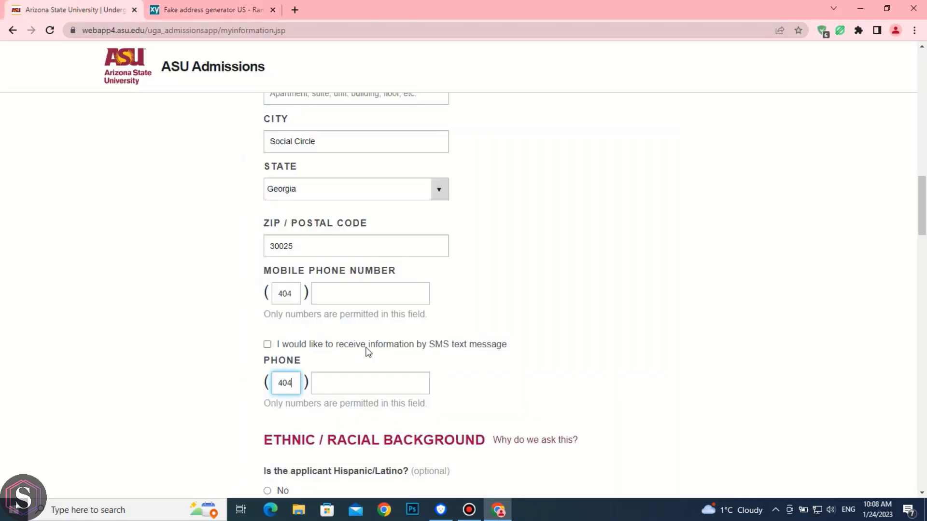
{"action": "left_click", "coordinate": [374, 301]}
{"action": "type", "text": "218-192"}
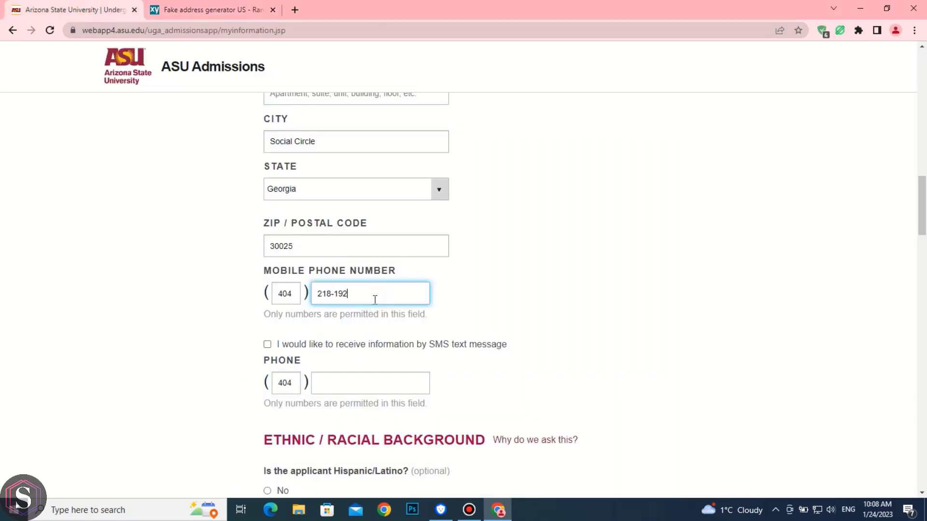
{"action": "left_click", "coordinate": [340, 387]}
{"action": "type", "text": "218-192"}
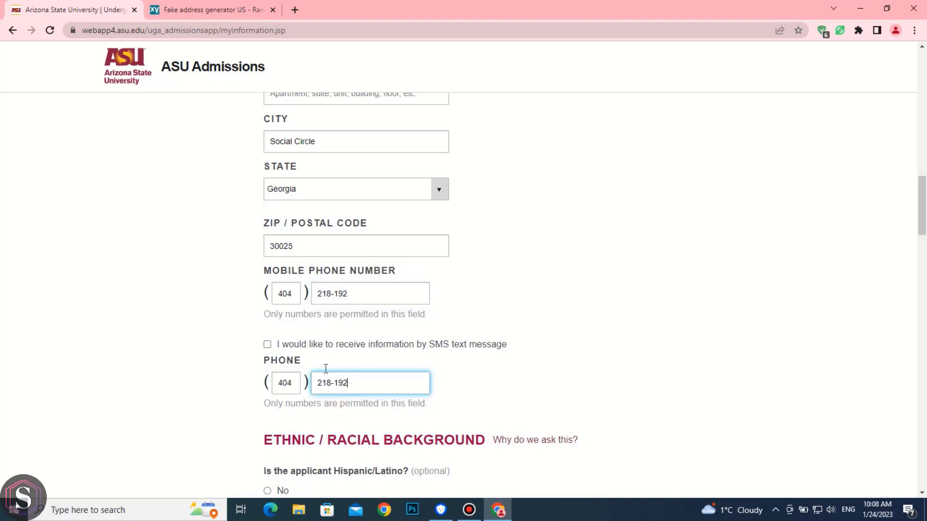
Remove the hyphens from both phone numbers and add the missing digit
{"action": "left_click", "coordinate": [335, 293]}
{"action": "key", "text": "BackSpace"}
{"action": "left_click", "coordinate": [374, 300]}
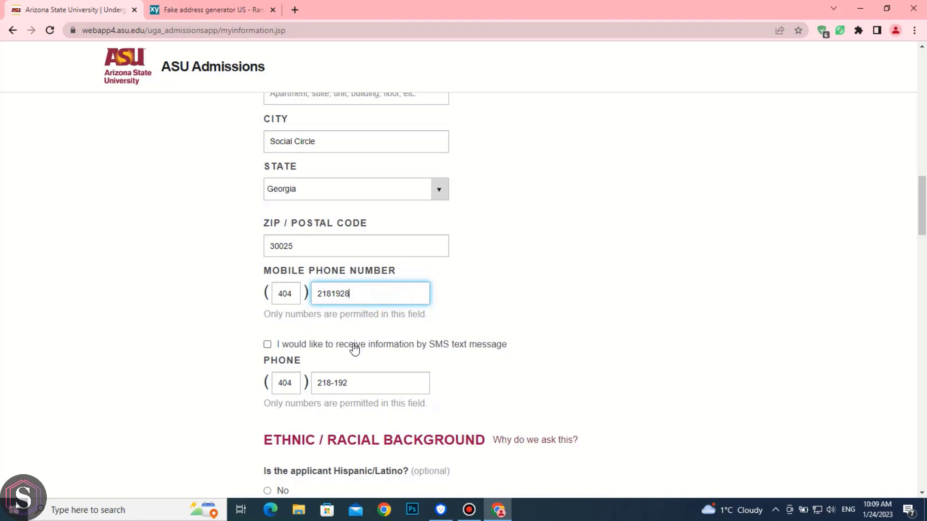
{"action": "left_click", "coordinate": [337, 384]}
{"action": "key", "text": "BackSpace"}
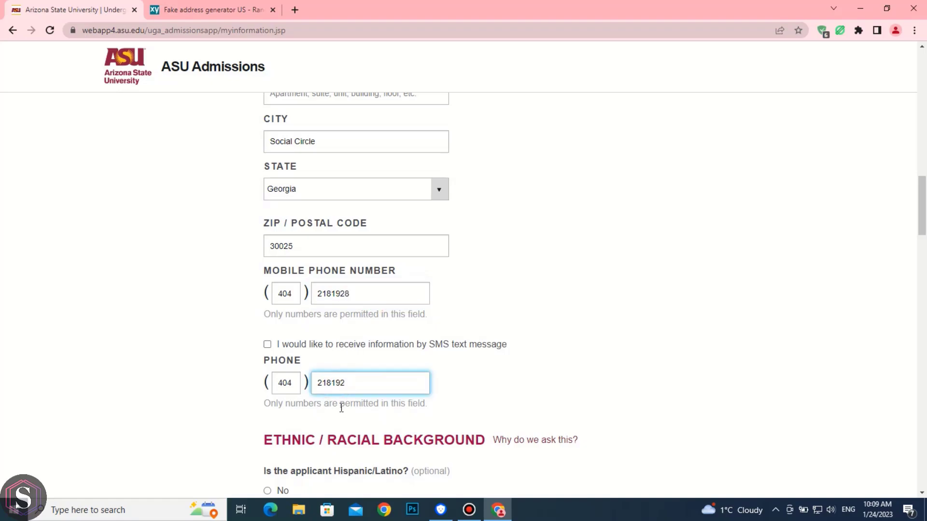
{"action": "left_click", "coordinate": [368, 387]}
{"action": "type", "text": "8"}
Set sex to Male, no uniformed-services affiliation, and U.S. citizen status
{"action": "left_click_drag", "start_coordinate": [923, 190], "coordinate": [923, 253]}
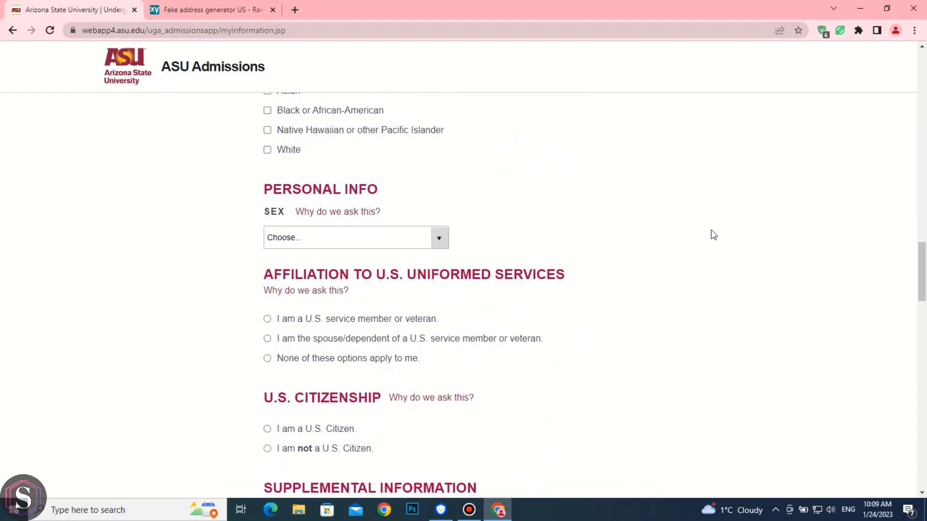
{"action": "left_click", "coordinate": [230, 5]}
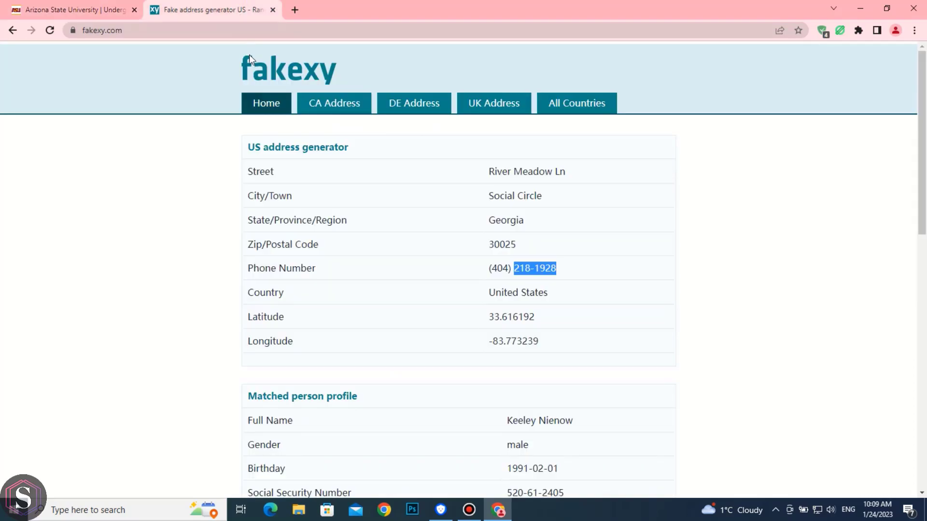
{"action": "left_click", "coordinate": [72, 10]}
{"action": "left_click", "coordinate": [319, 234]}
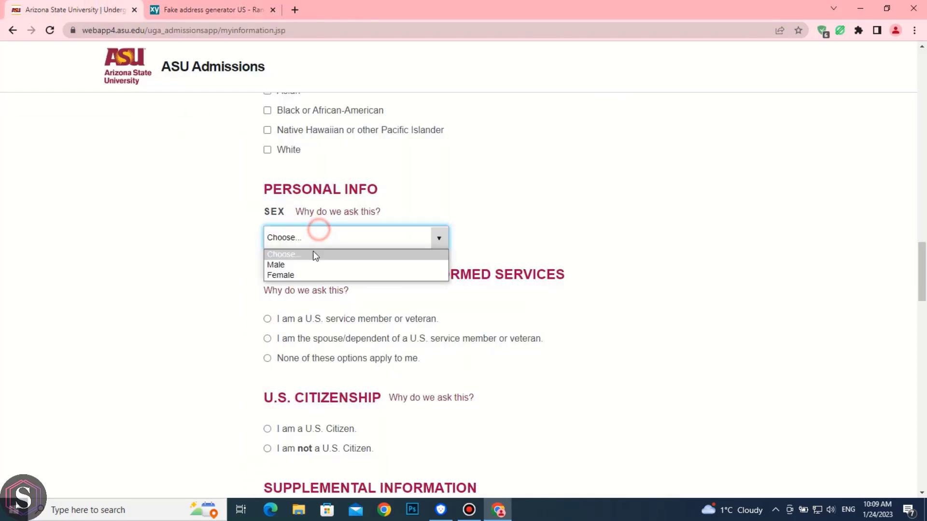
{"action": "left_click", "coordinate": [307, 265]}
{"action": "left_click", "coordinate": [354, 359]}
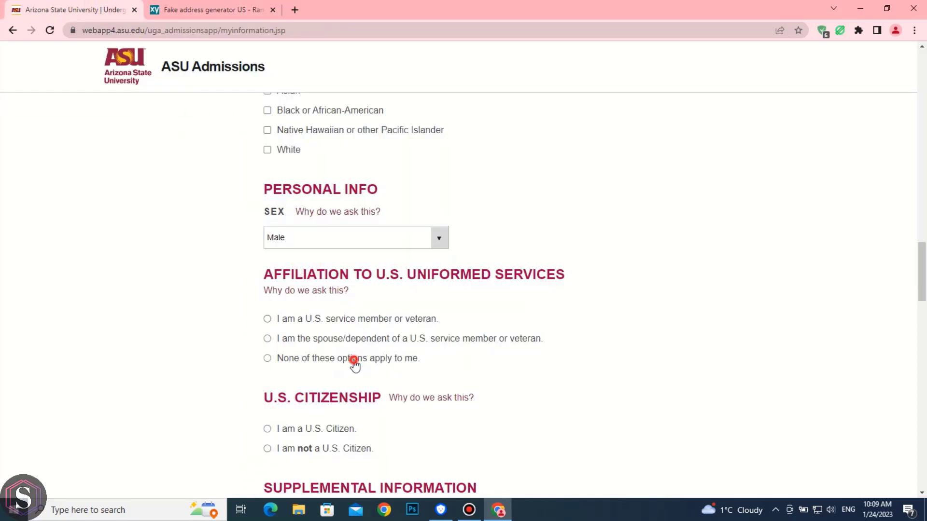
{"action": "left_click", "coordinate": [320, 430]}
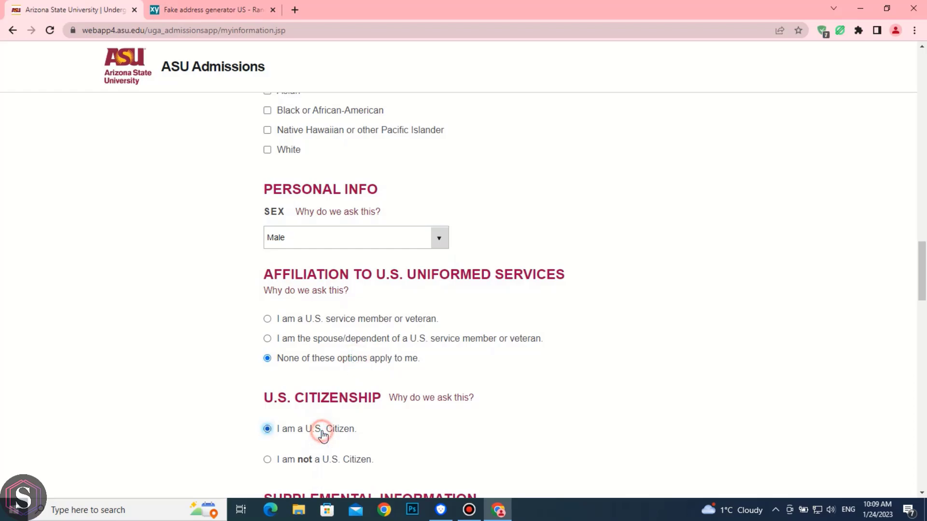
{"action": "left_click_drag", "start_coordinate": [923, 268], "coordinate": [926, 304]}
Set Country of Birth to United States and paste the first SSN digit group from fakexy
{"action": "left_click", "coordinate": [405, 192]}
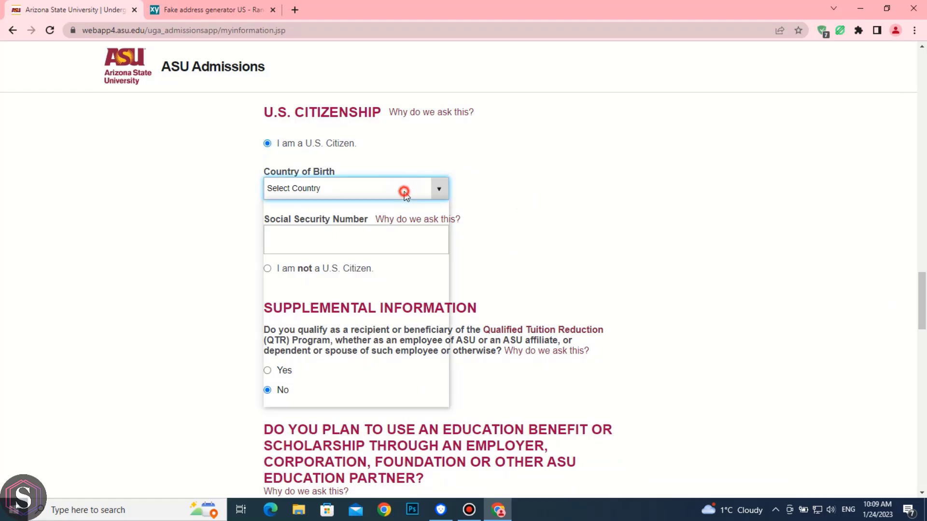
{"action": "left_click", "coordinate": [348, 216]}
{"action": "left_click", "coordinate": [202, 11]}
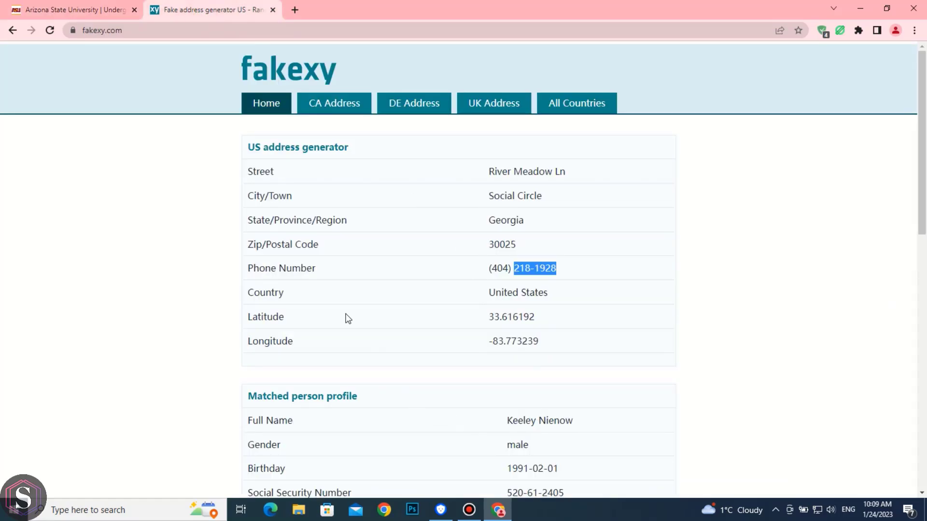
{"action": "left_click", "coordinate": [537, 491]}
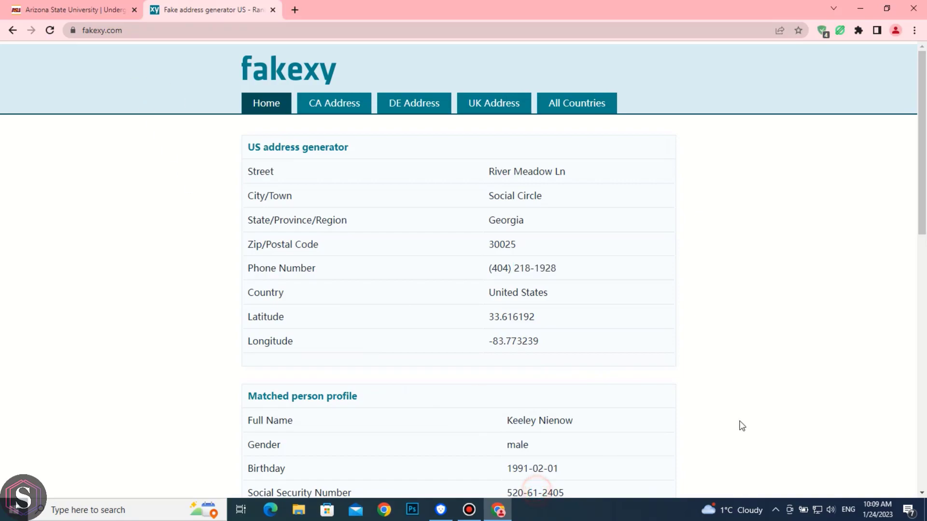
{"action": "left_click_drag", "start_coordinate": [920, 237], "coordinate": [920, 254]}
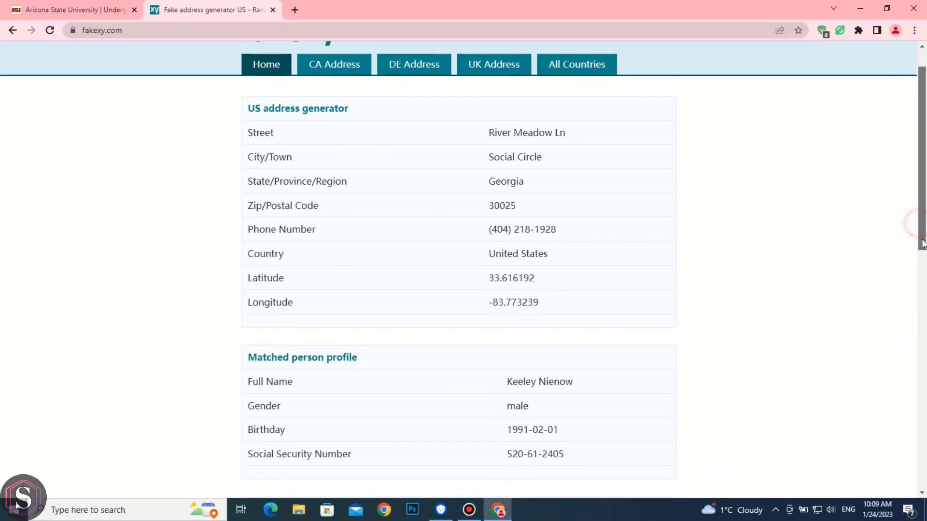
{"action": "left_click_drag", "start_coordinate": [524, 454], "coordinate": [512, 455]}
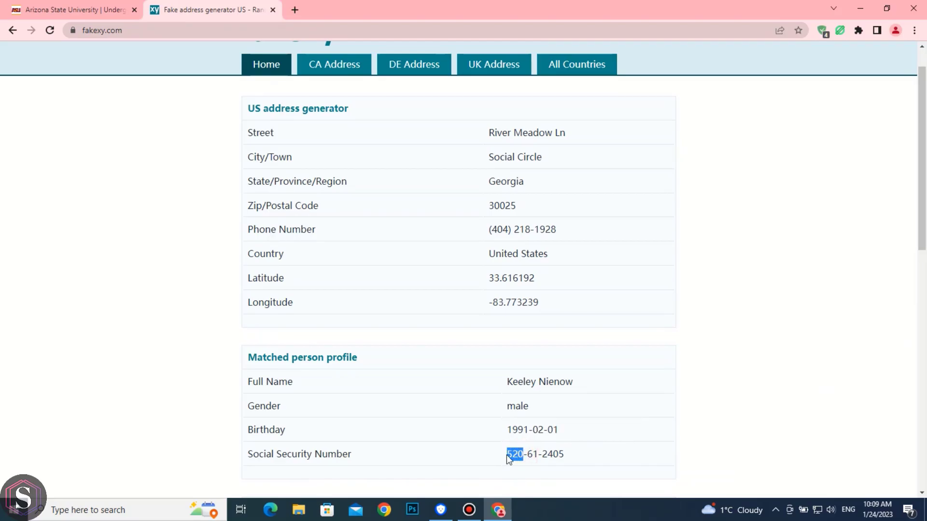
{"action": "left_click", "coordinate": [93, 10]}
{"action": "left_click", "coordinate": [326, 252]}
{"action": "key", "text": "ctrl+v"}
Copy the middle and last four SSN digits from fakexy into the SSN field
{"action": "left_click", "coordinate": [208, 10]}
{"action": "double_click", "coordinate": [532, 453]}
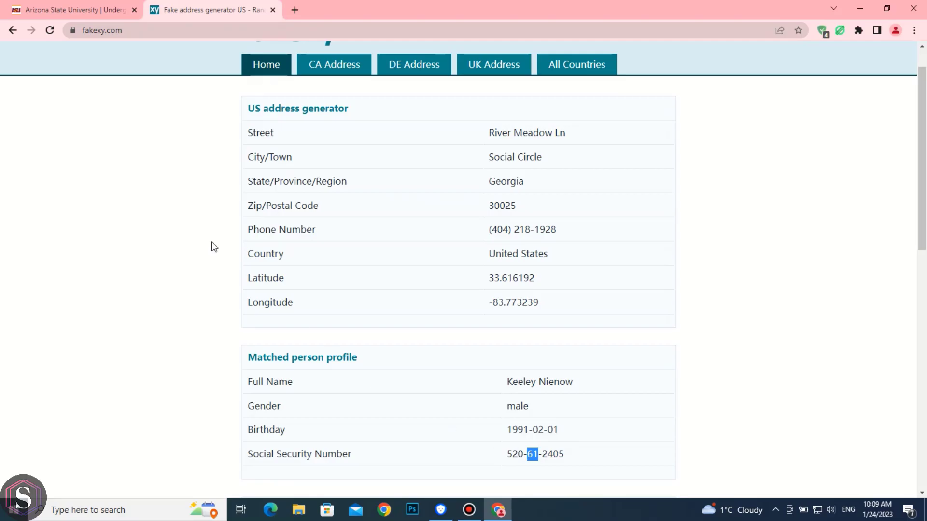
{"action": "left_click", "coordinate": [59, 8]}
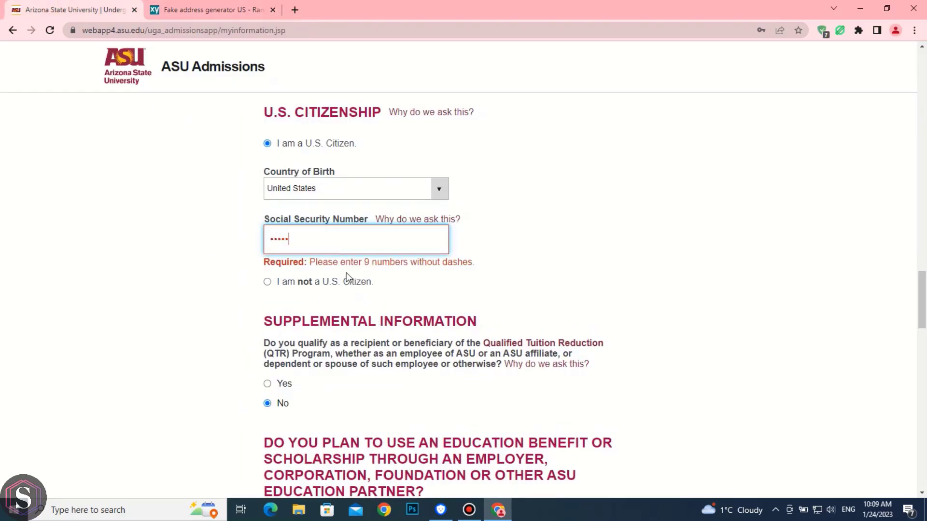
{"action": "left_click", "coordinate": [212, 10]}
{"action": "left_click_drag", "start_coordinate": [572, 455], "coordinate": [553, 456]}
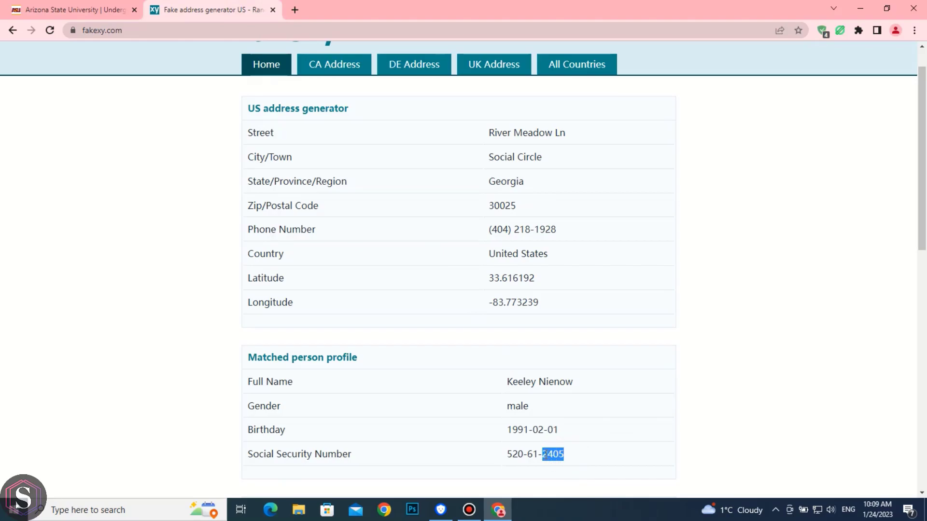
{"action": "left_click", "coordinate": [77, 9]}
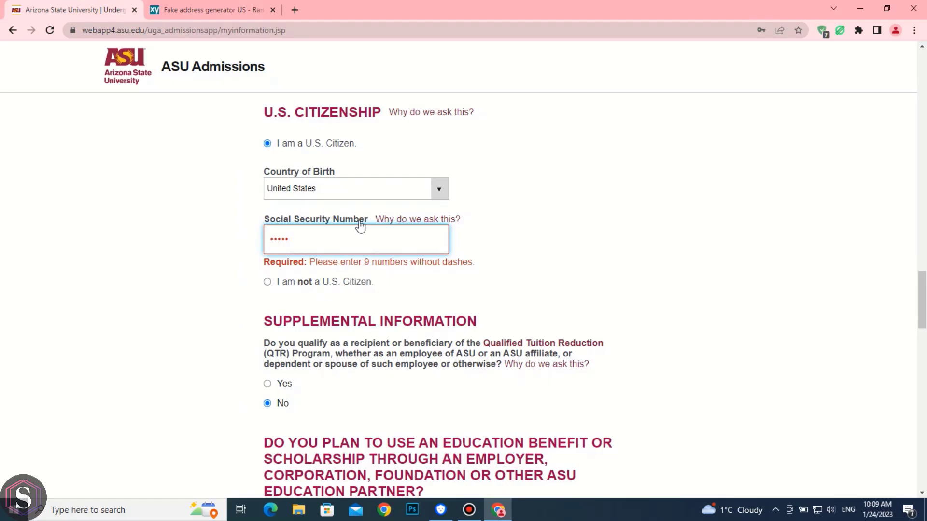
{"action": "key", "text": "ctrl+v"}
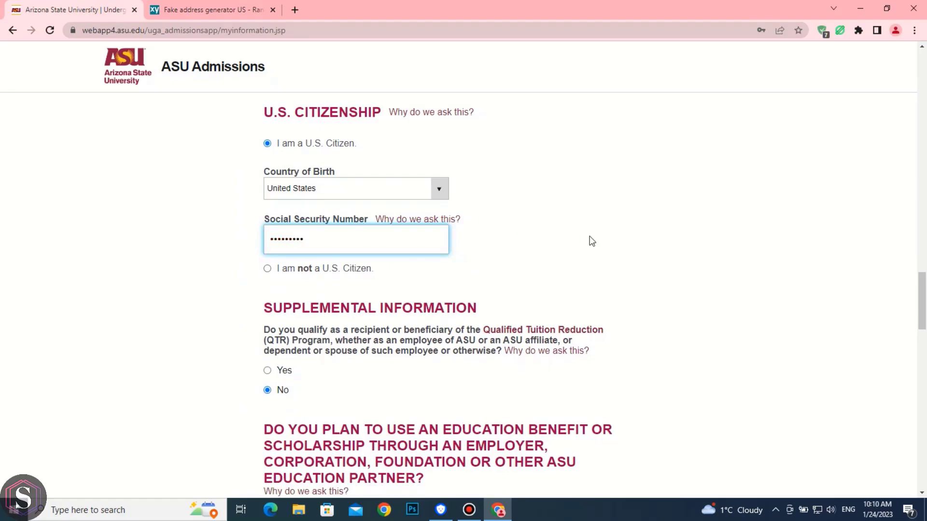
Set the Primary Language spoken at home to English
{"action": "left_click_drag", "start_coordinate": [920, 305], "coordinate": [925, 398]}
{"action": "left_click", "coordinate": [435, 177]}
{"action": "left_click", "coordinate": [367, 203]}
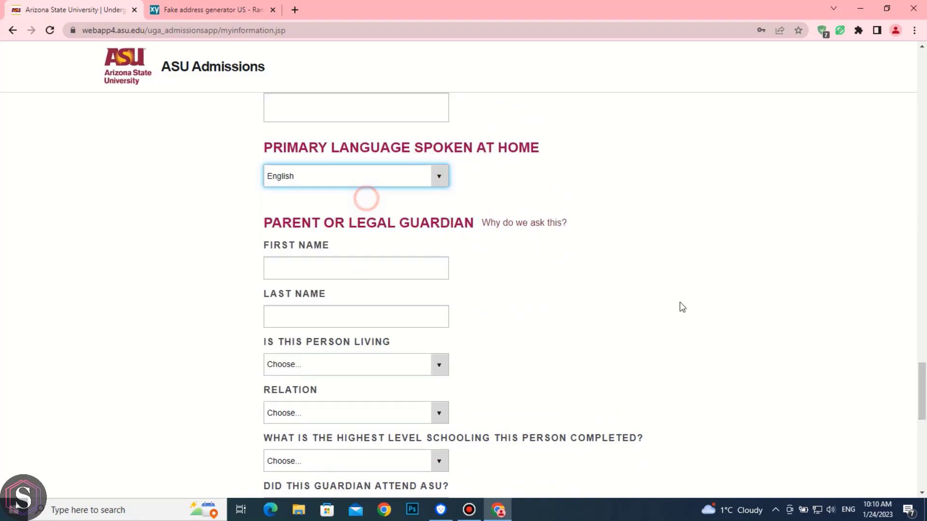
{"action": "left_click_drag", "start_coordinate": [924, 398], "coordinate": [923, 417]}
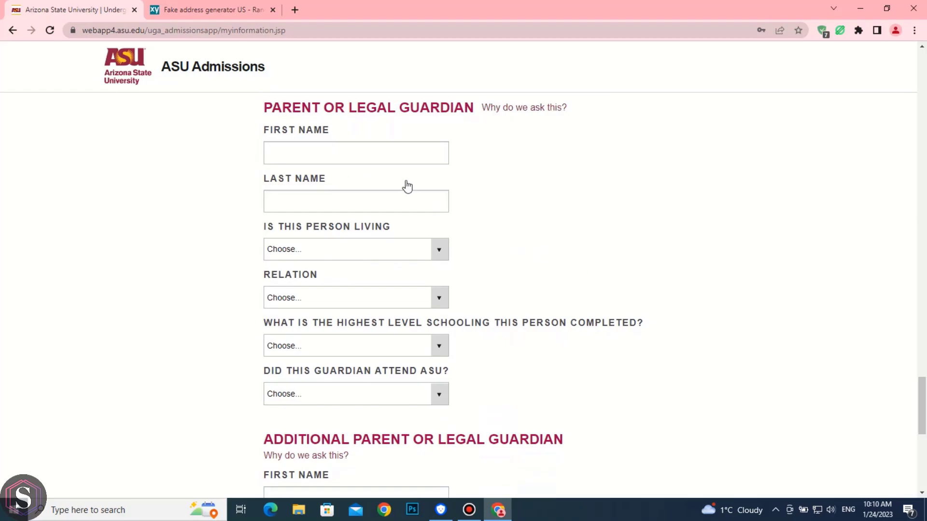
Enter the first guardian's first name and paste the profile's last name from fakexy
{"action": "left_click", "coordinate": [174, 10]}
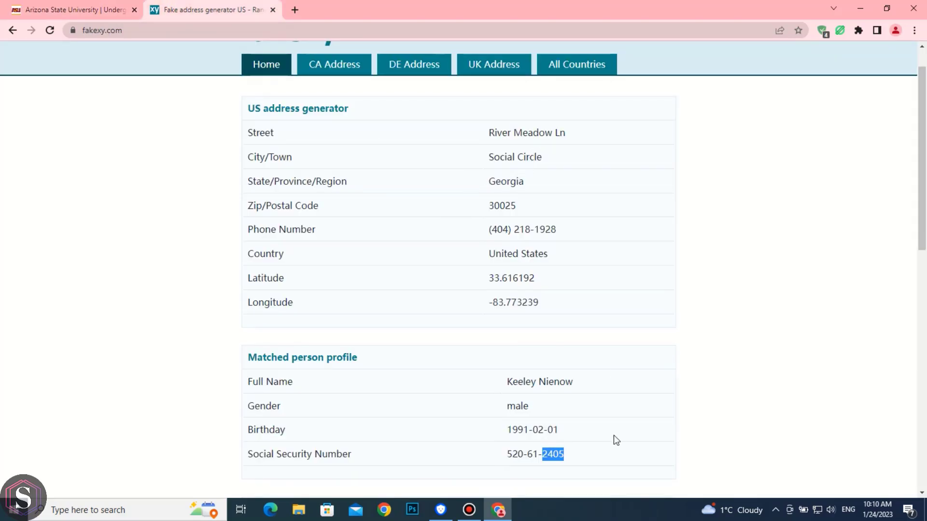
{"action": "left_click", "coordinate": [535, 377]}
{"action": "left_click_drag", "start_coordinate": [537, 380], "coordinate": [508, 382]}
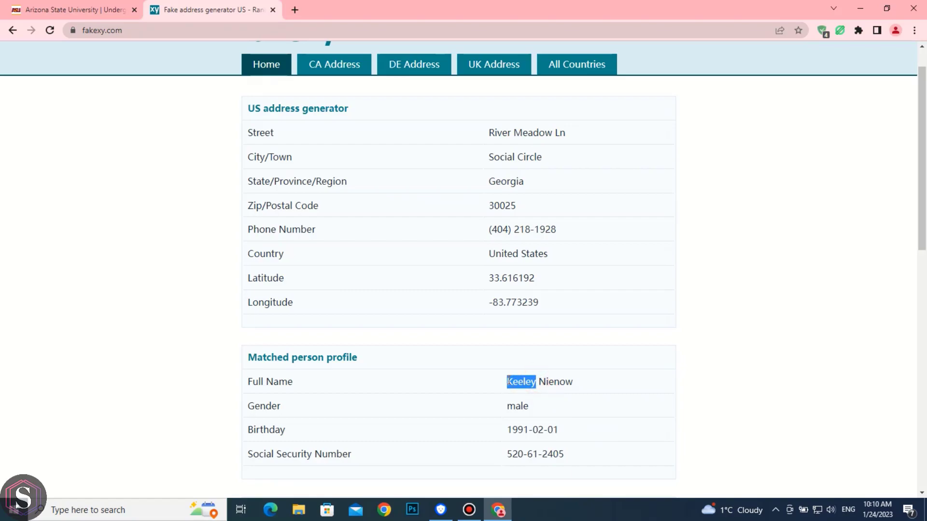
{"action": "double_click", "coordinate": [555, 380]}
{"action": "key", "text": "ctrl+c"}
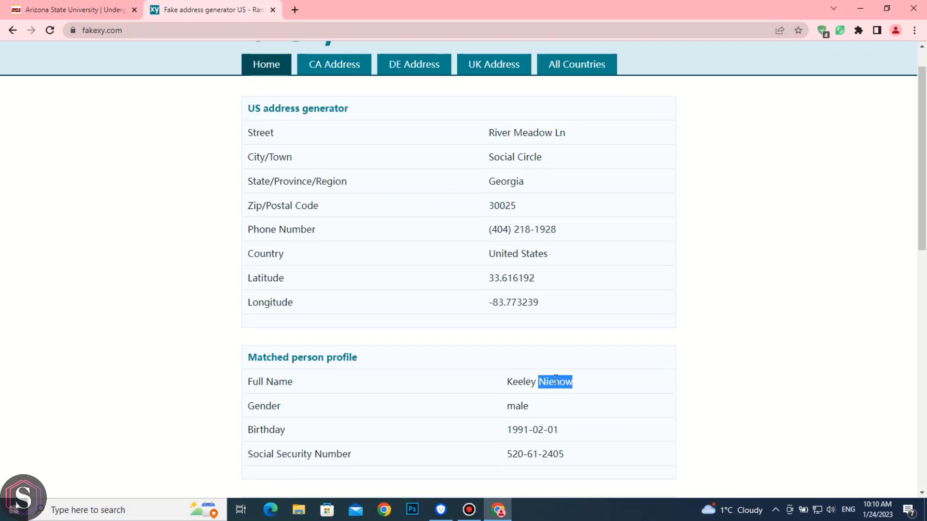
{"action": "left_click", "coordinate": [75, 9]}
{"action": "left_click", "coordinate": [336, 145]}
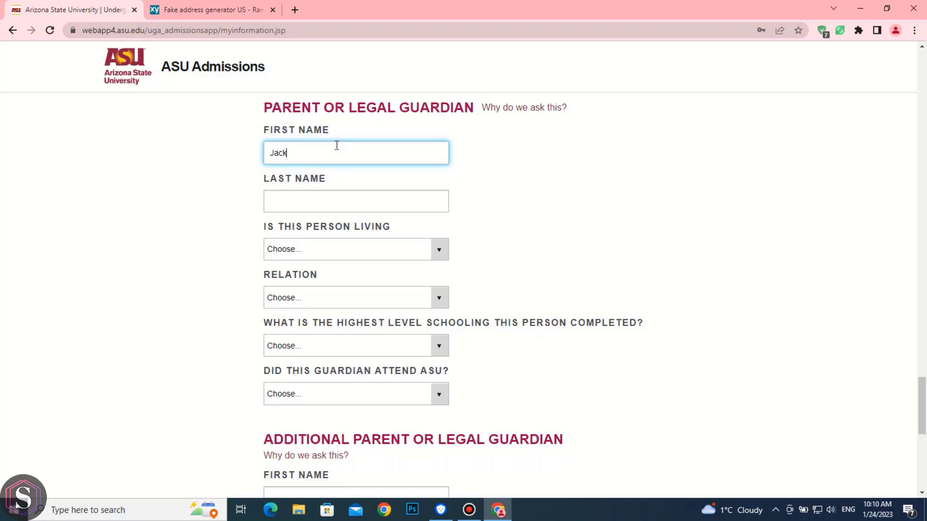
{"action": "left_click", "coordinate": [328, 202]}
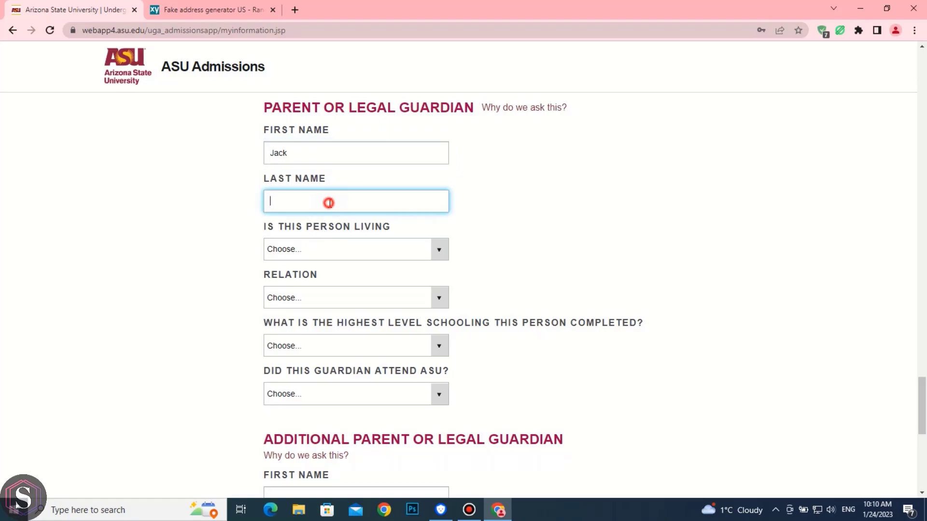
{"action": "key", "text": "ctrl+v"}
Mark the guardian as not living, Grandparent, High School education, and not attending ASU
{"action": "left_click", "coordinate": [352, 256]}
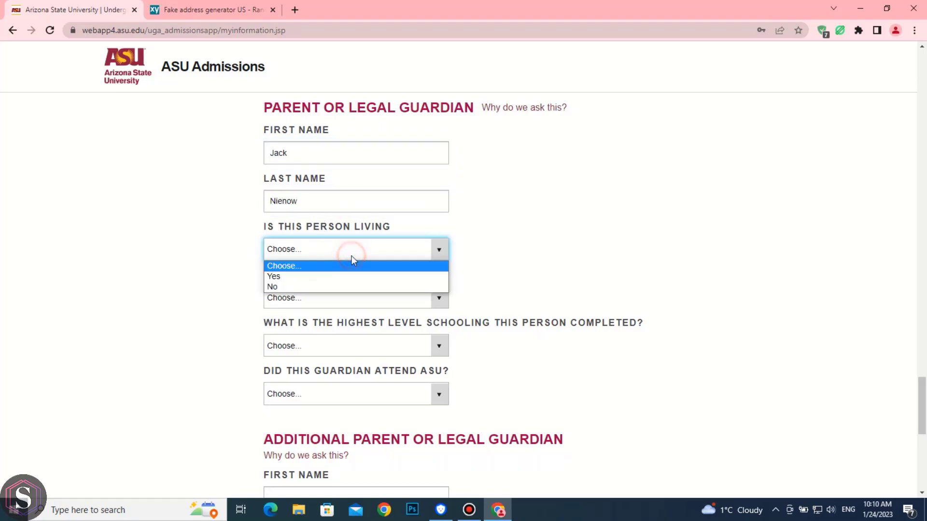
{"action": "left_click", "coordinate": [328, 286]}
{"action": "left_click", "coordinate": [334, 293]}
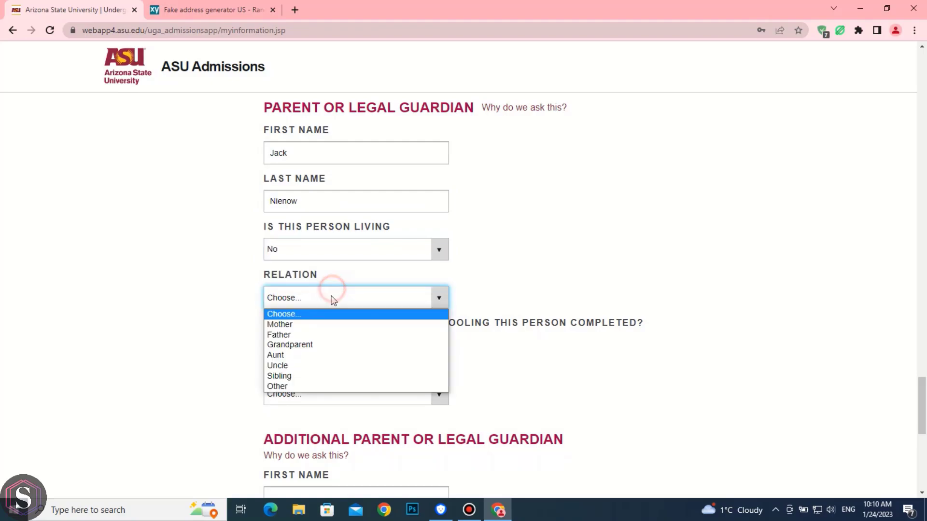
{"action": "left_click", "coordinate": [306, 346]}
{"action": "left_click", "coordinate": [325, 344]}
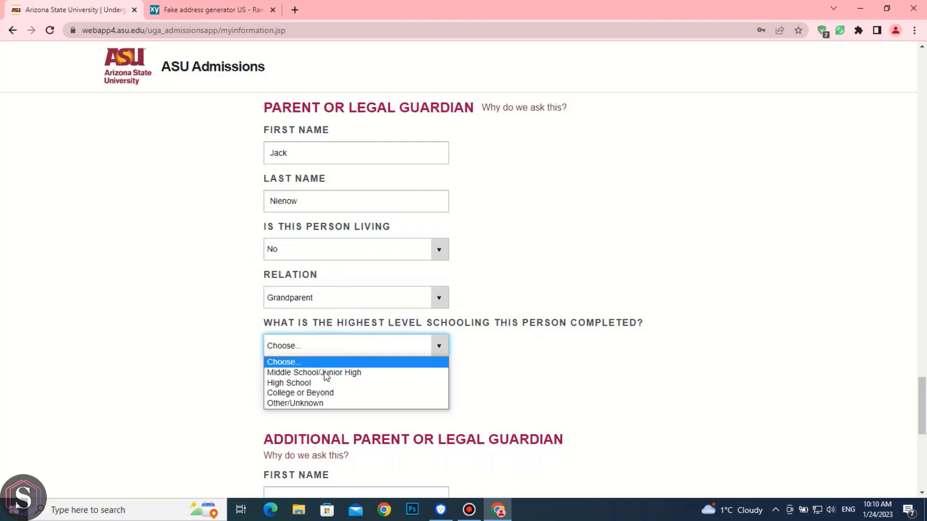
{"action": "left_click", "coordinate": [321, 382]}
{"action": "left_click", "coordinate": [333, 394]}
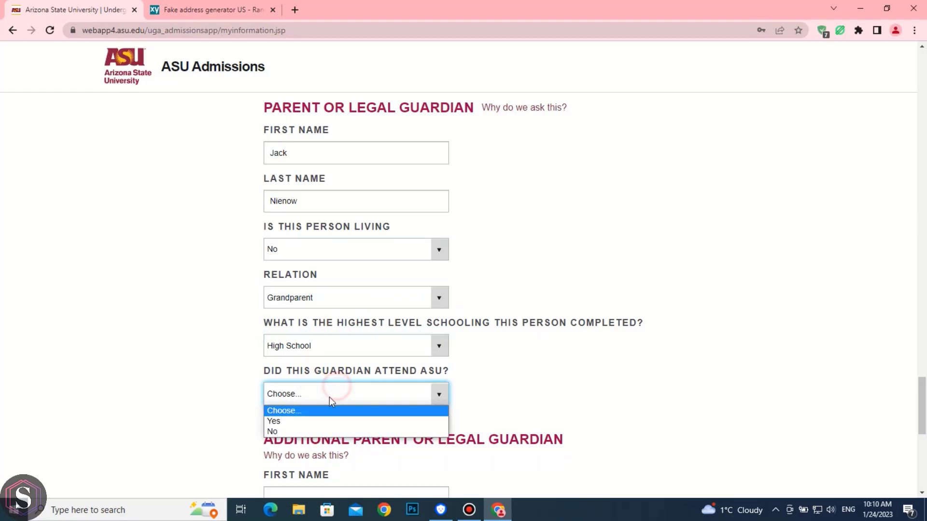
{"action": "left_click", "coordinate": [306, 429]}
{"action": "left_click_drag", "start_coordinate": [922, 391], "coordinate": [922, 424]}
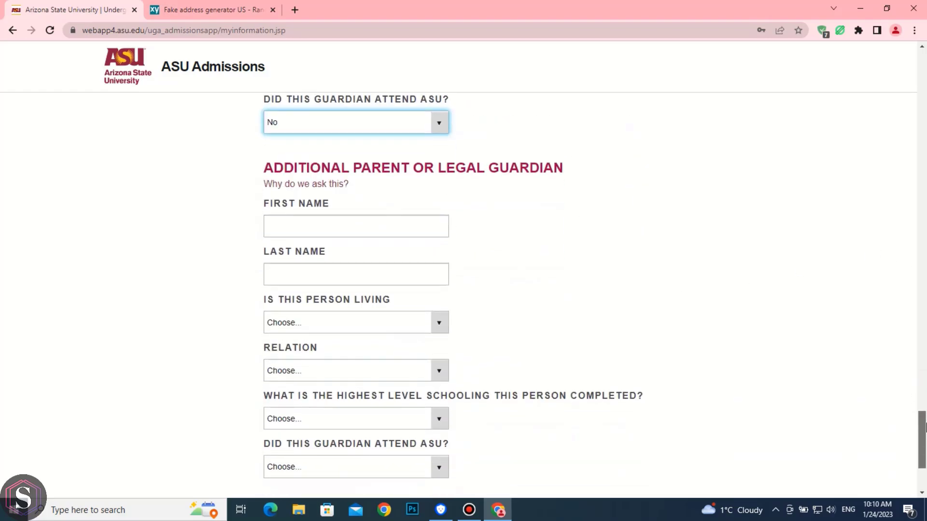
{"action": "left_click", "coordinate": [410, 233]}
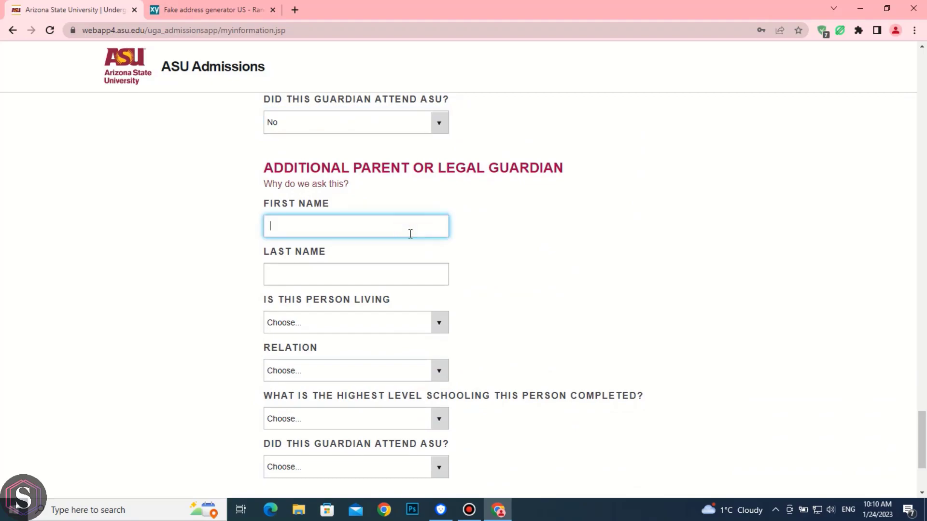
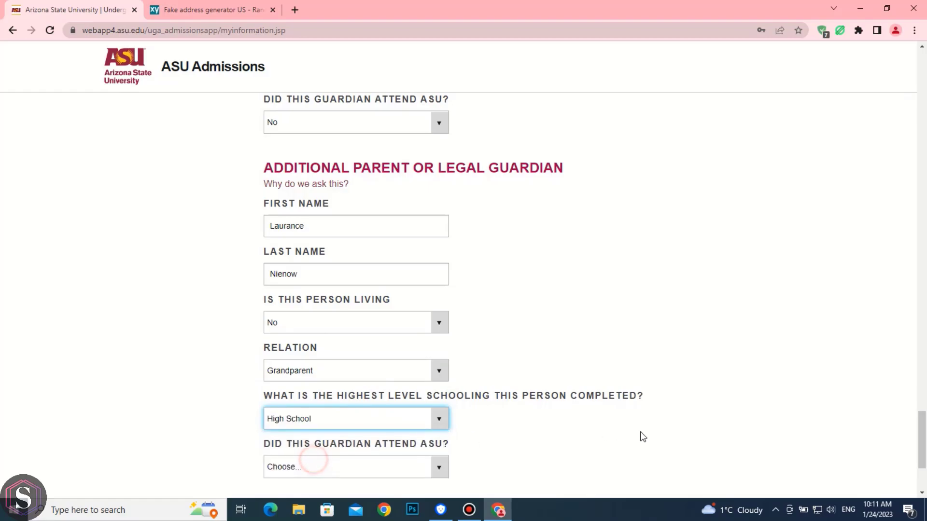
Answer No to whether the guardian attended ASU and save My Information
{"action": "scroll", "coordinate": [922, 438], "scroll_direction": "down", "scroll_amount": 3}
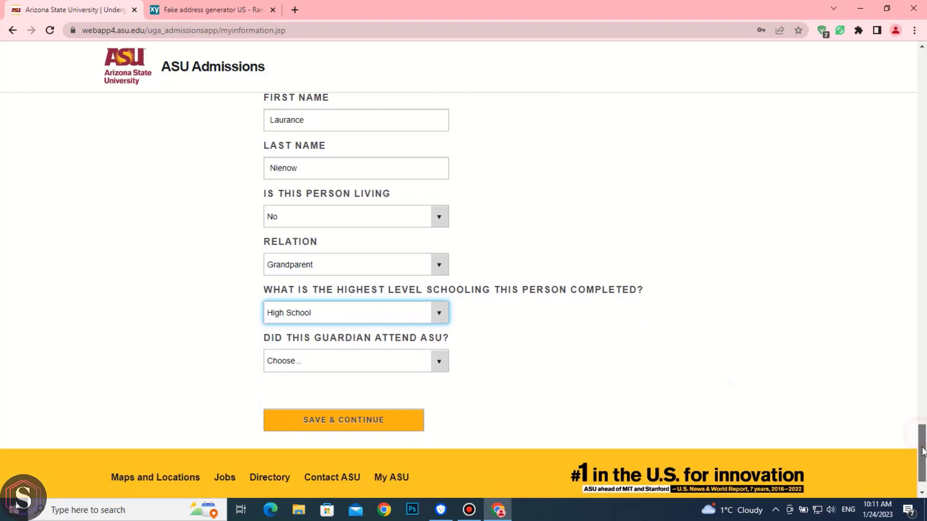
{"action": "left_click", "coordinate": [443, 367]}
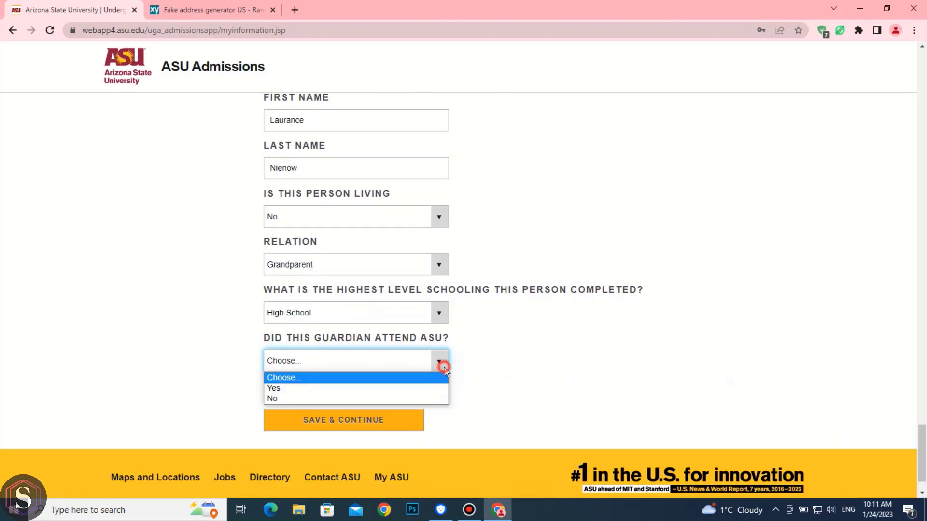
{"action": "left_click", "coordinate": [372, 398]}
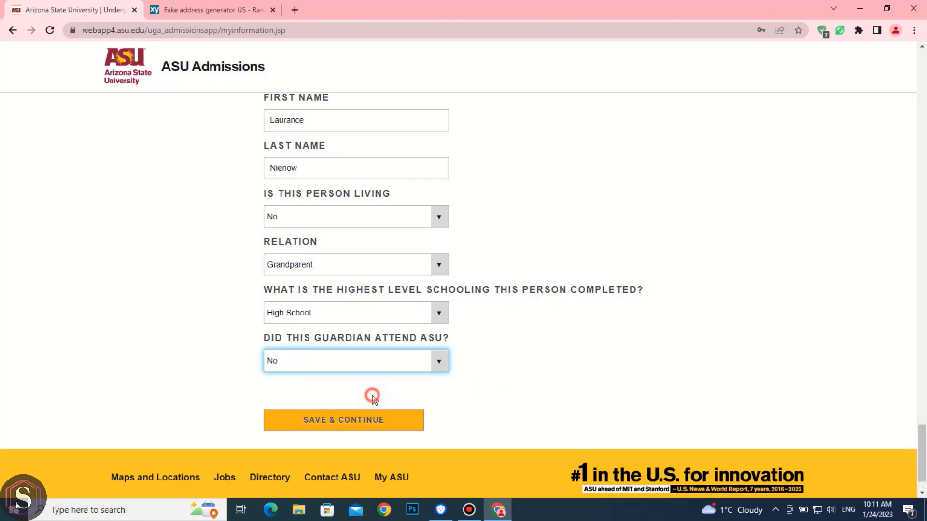
{"action": "left_click", "coordinate": [422, 364]}
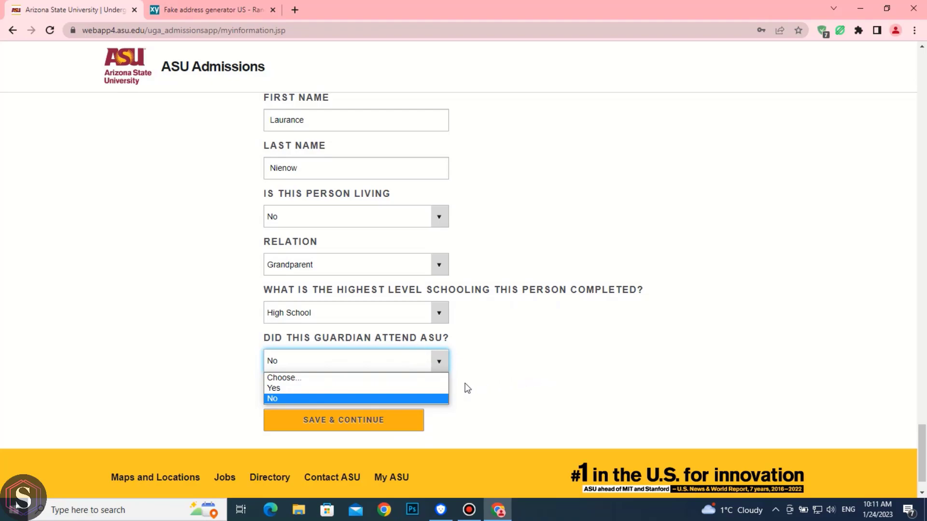
{"action": "left_click", "coordinate": [477, 385]}
{"action": "left_click", "coordinate": [346, 414]}
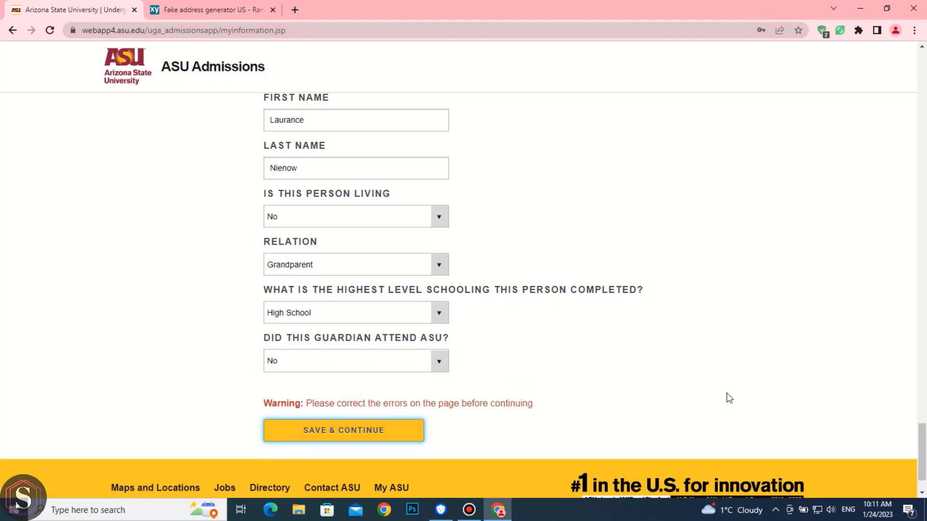
Tick 'I have never been affiliated with ASU' and save to reach My Schools
{"action": "left_click_drag", "start_coordinate": [919, 456], "coordinate": [904, 353]}
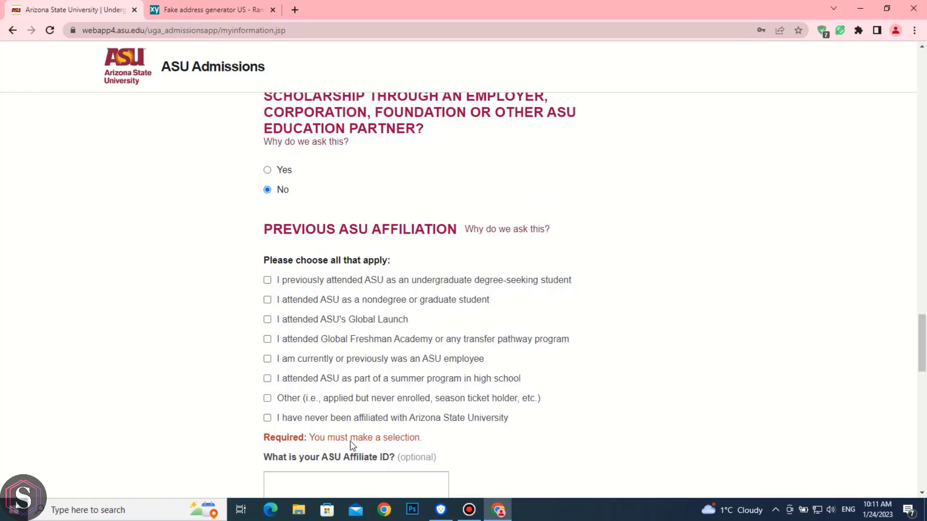
{"action": "left_click", "coordinate": [338, 423]}
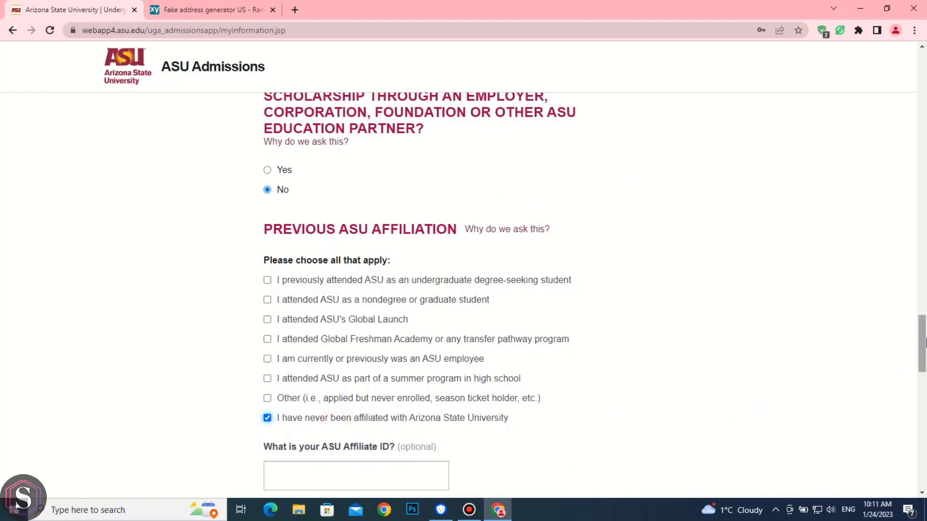
{"action": "left_click_drag", "start_coordinate": [924, 346], "coordinate": [923, 451]}
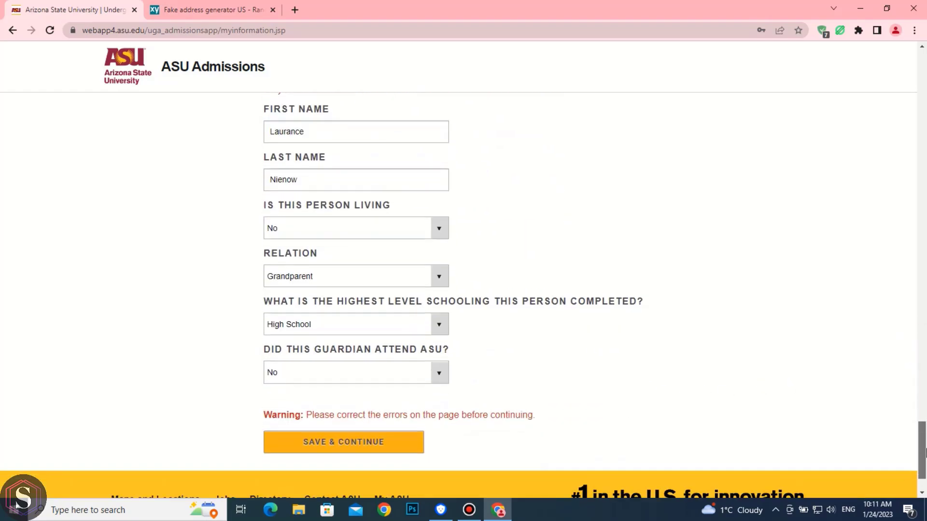
{"action": "left_click", "coordinate": [420, 449]}
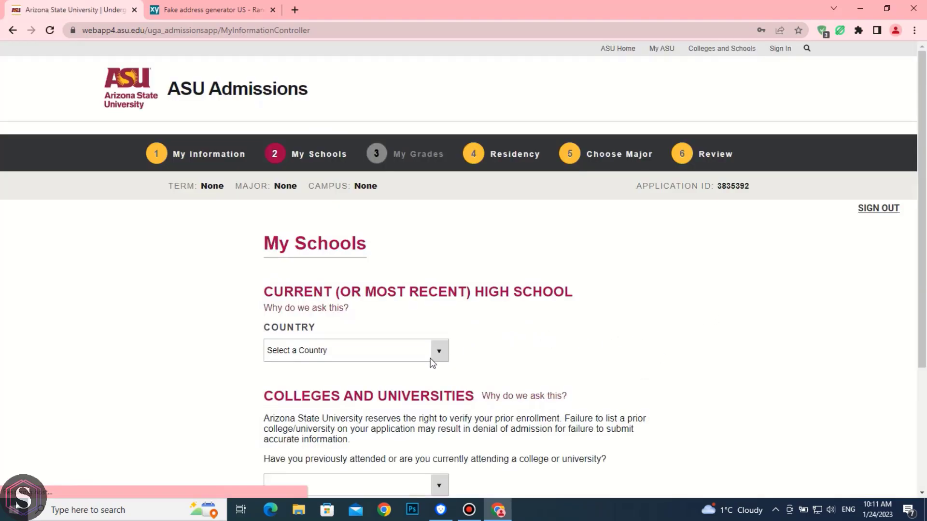
Set the high school's country to United States and state to Georgia
{"action": "left_click", "coordinate": [429, 357]}
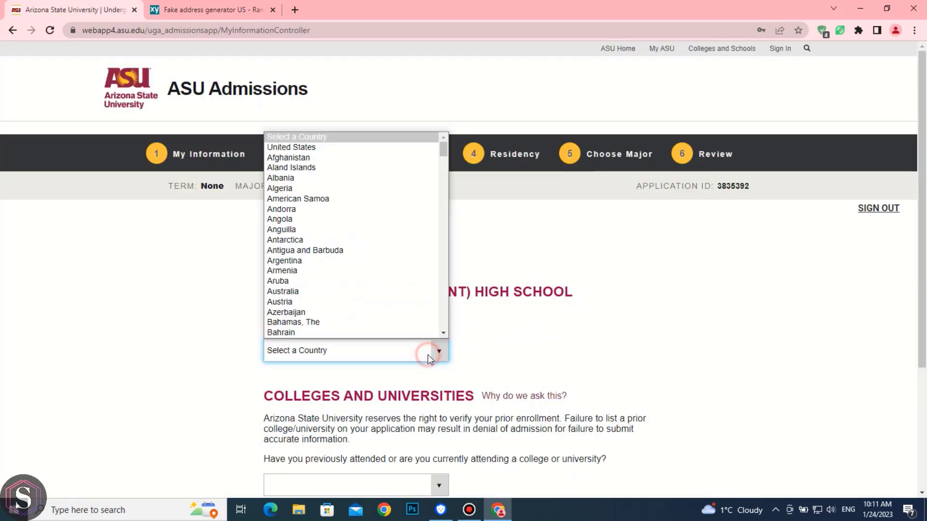
{"action": "left_click", "coordinate": [295, 148]}
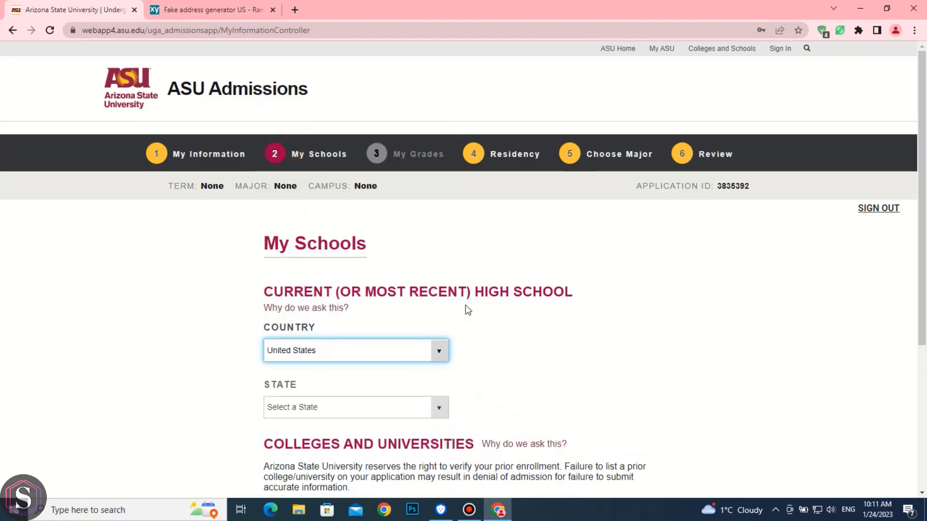
{"action": "left_click", "coordinate": [410, 393]}
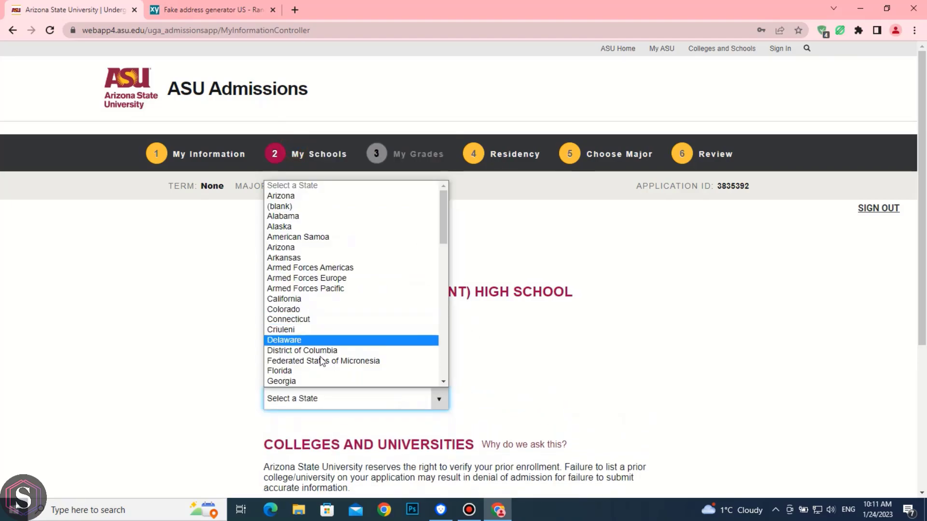
{"action": "left_click", "coordinate": [300, 382]}
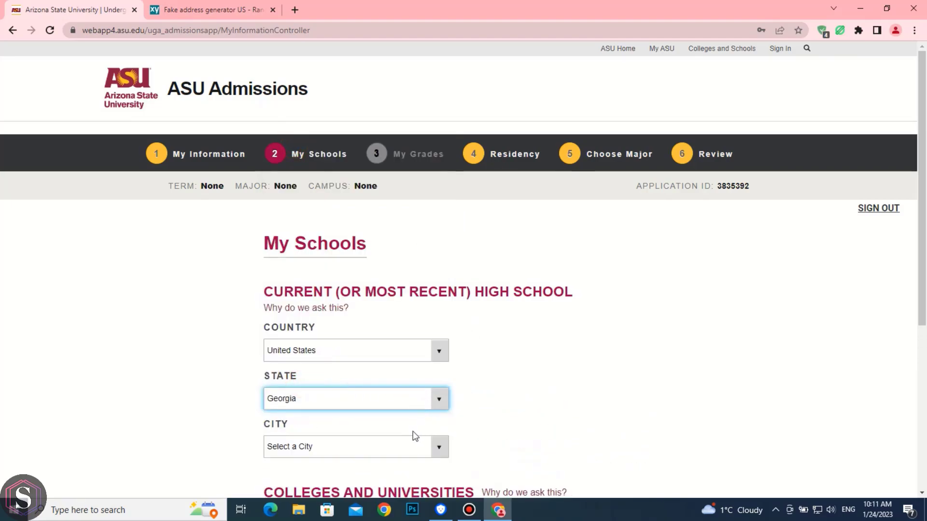
Check the generated address's city, then select Social Circle as the high school city
{"action": "left_click", "coordinate": [411, 443]}
{"action": "scroll", "coordinate": [395, 428], "scroll_direction": "down", "scroll_amount": 1}
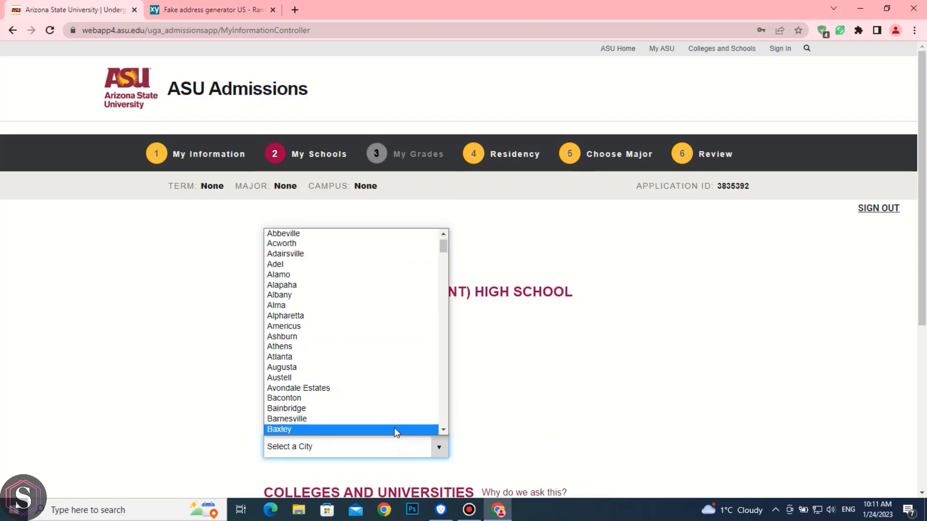
{"action": "left_click", "coordinate": [560, 393]}
{"action": "left_click", "coordinate": [210, 7]}
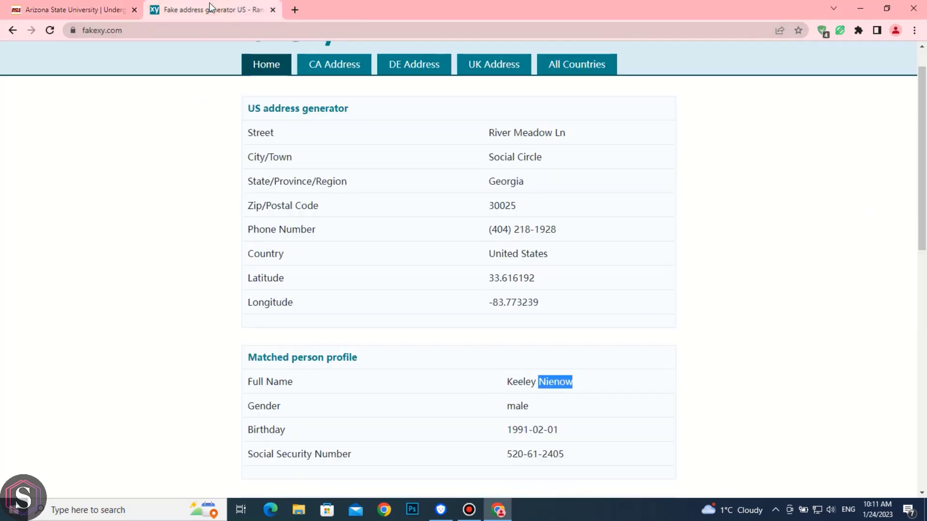
{"action": "left_click", "coordinate": [81, 8]}
{"action": "left_click", "coordinate": [425, 448]}
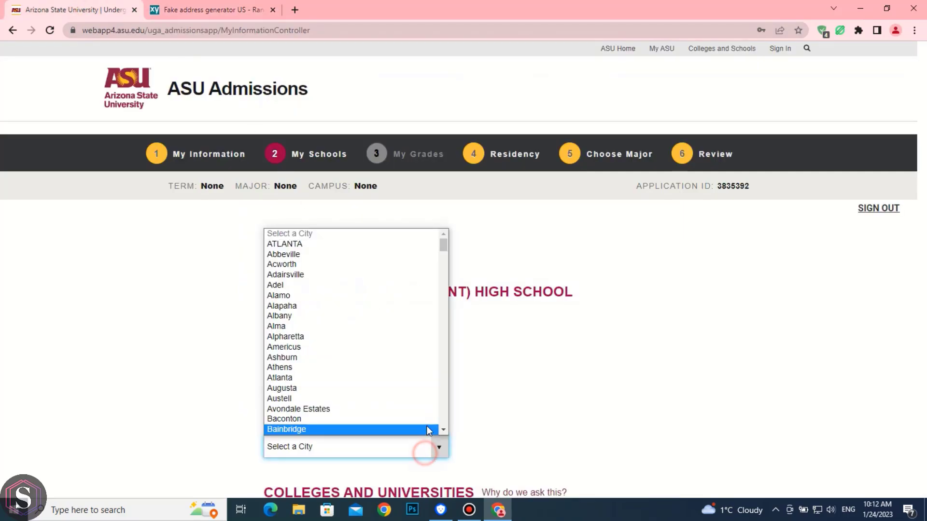
{"action": "left_click_drag", "start_coordinate": [440, 247], "coordinate": [451, 401]}
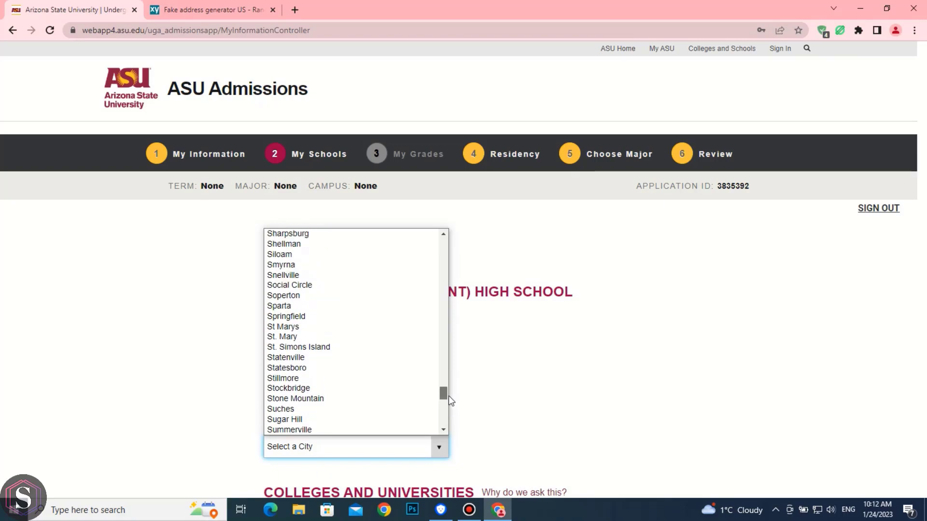
{"action": "left_click", "coordinate": [321, 284]}
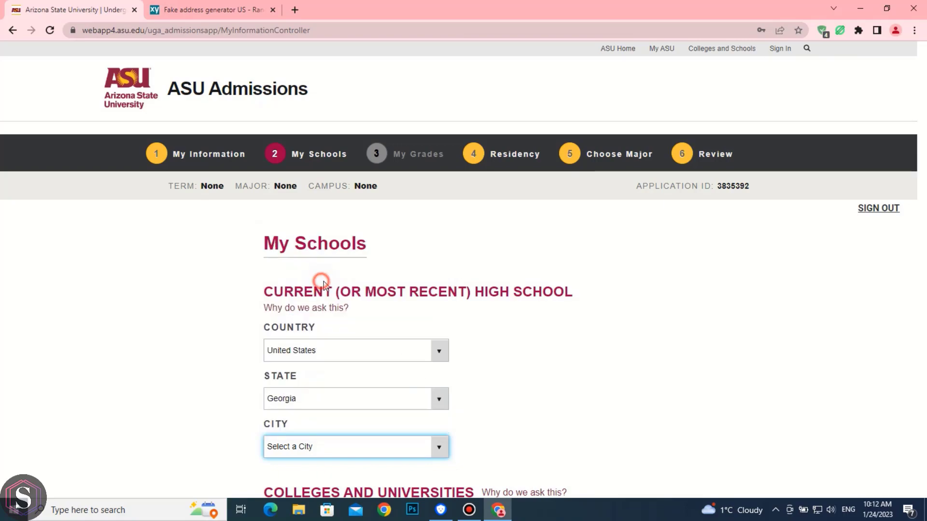
{"action": "left_click_drag", "start_coordinate": [922, 248], "coordinate": [925, 377]}
Answer that the applicant never attended a college or university
{"action": "left_click", "coordinate": [440, 282]}
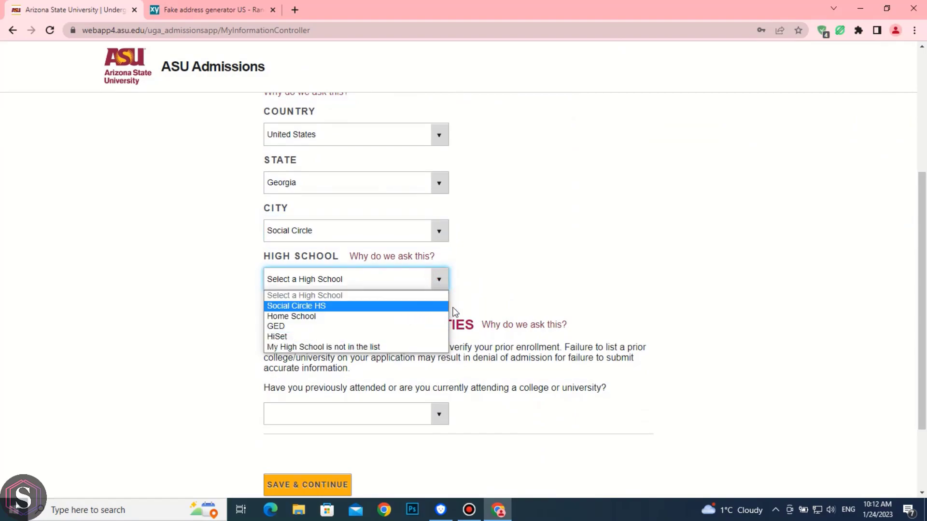
{"action": "left_click", "coordinate": [521, 309]}
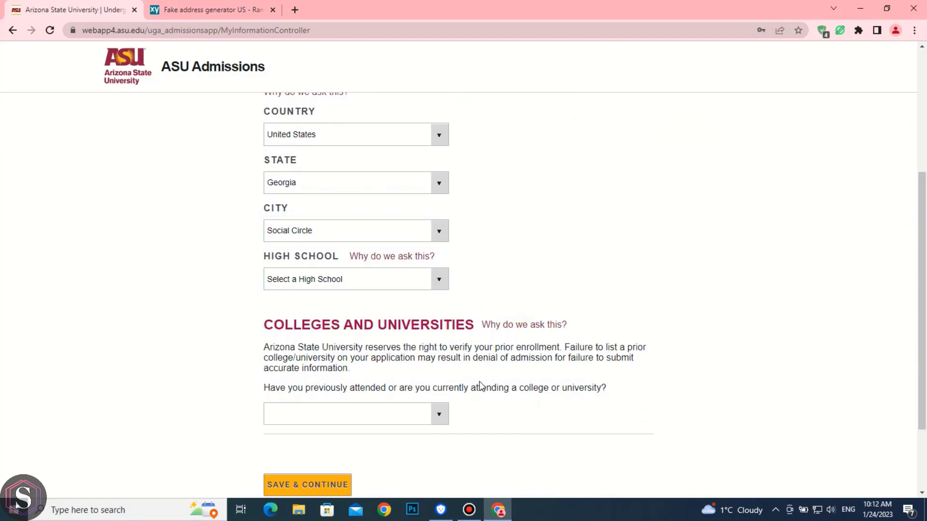
{"action": "left_click", "coordinate": [439, 285]}
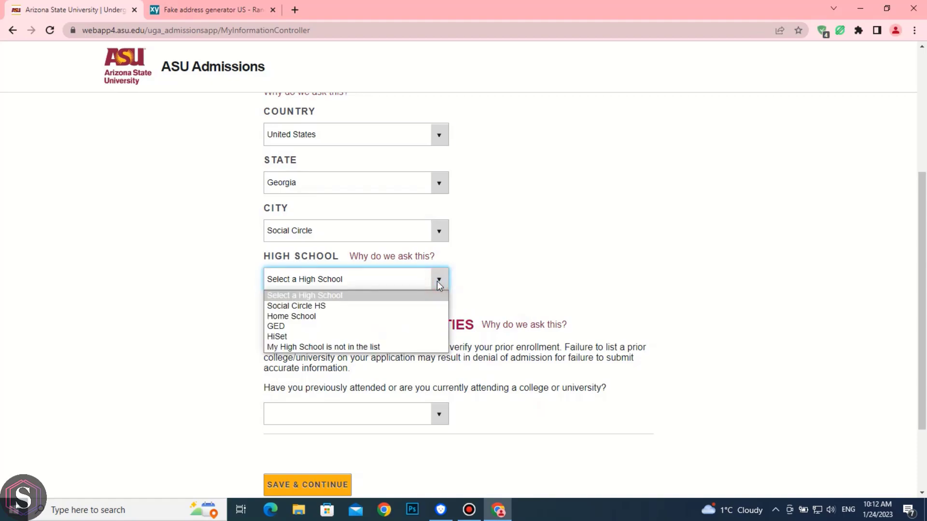
{"action": "left_click", "coordinate": [520, 341]}
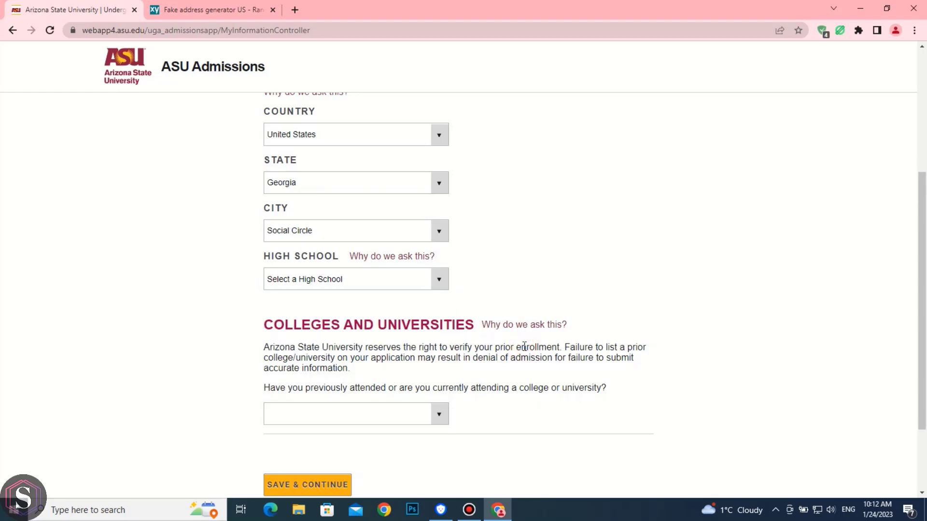
{"action": "left_click", "coordinate": [439, 414]}
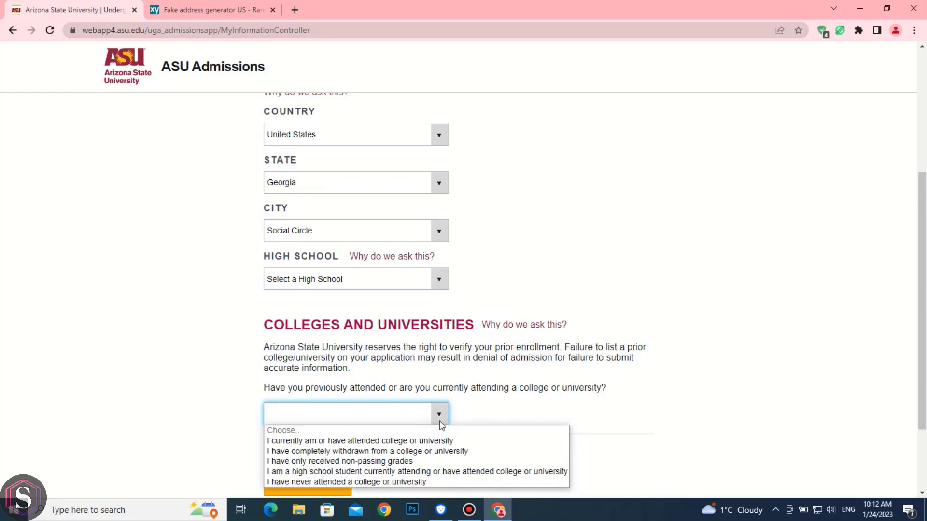
{"action": "left_click", "coordinate": [403, 482]}
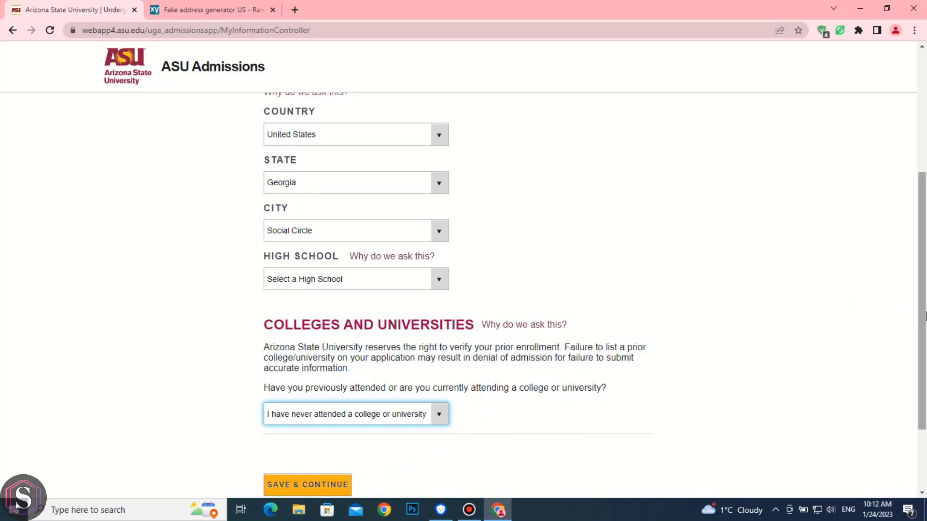
Select Home School as the high school with a June 2021 graduation date
{"action": "left_click_drag", "start_coordinate": [922, 313], "coordinate": [925, 339]}
{"action": "left_click", "coordinate": [437, 242]}
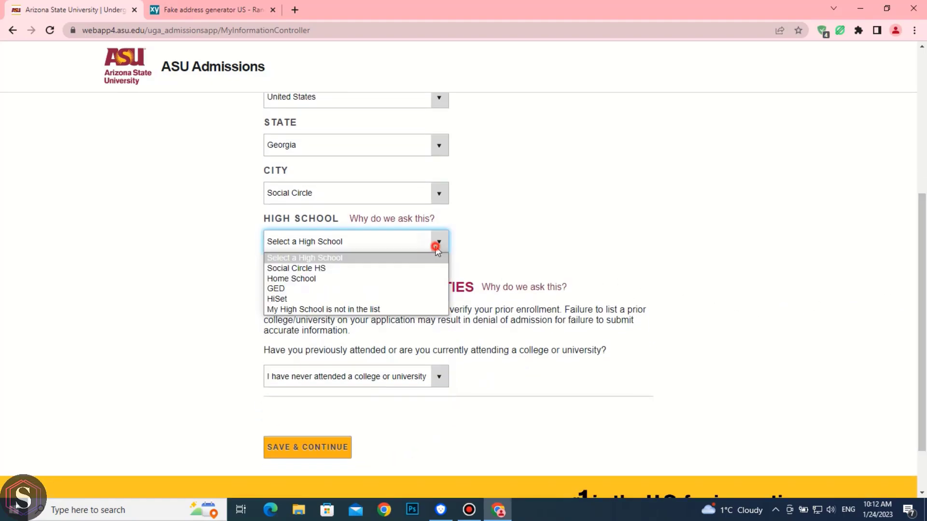
{"action": "left_click", "coordinate": [329, 278]}
{"action": "left_click", "coordinate": [342, 289]}
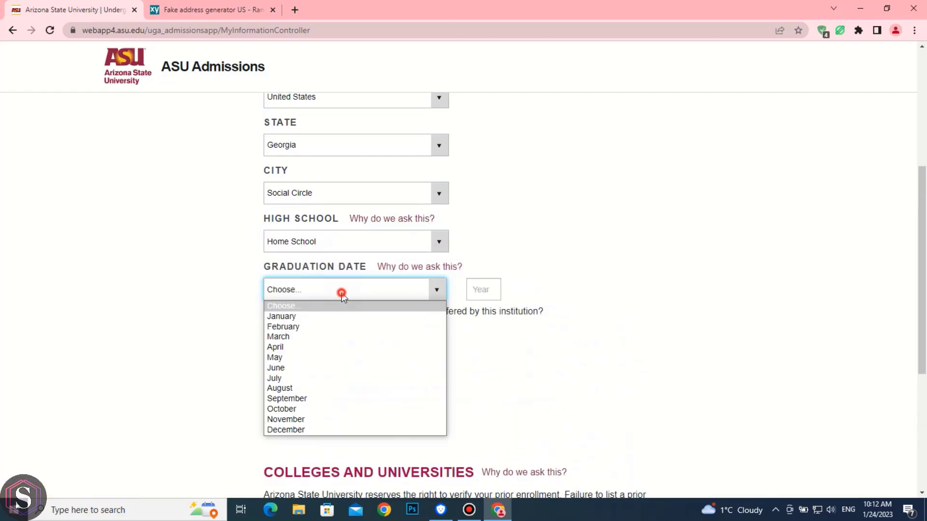
{"action": "left_click", "coordinate": [309, 368]}
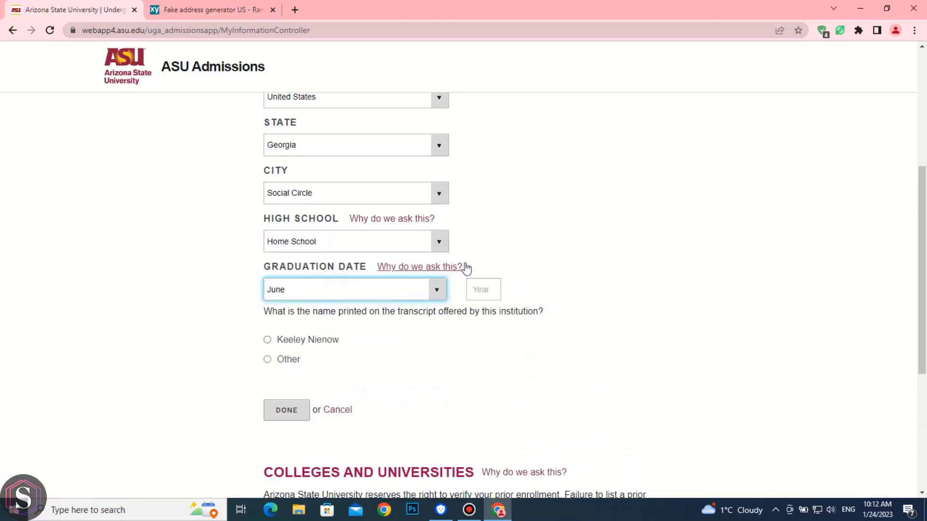
{"action": "left_click", "coordinate": [489, 290]}
{"action": "type", "text": "202"}
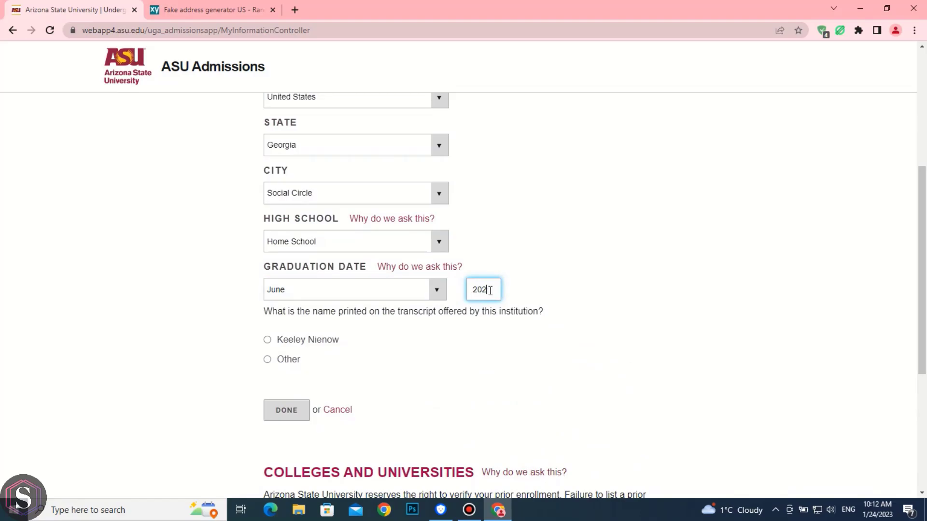
{"action": "type", "text": "1"}
Use the applicant's own name on the transcript, finish the entry and save My Schools
{"action": "left_click", "coordinate": [280, 340]}
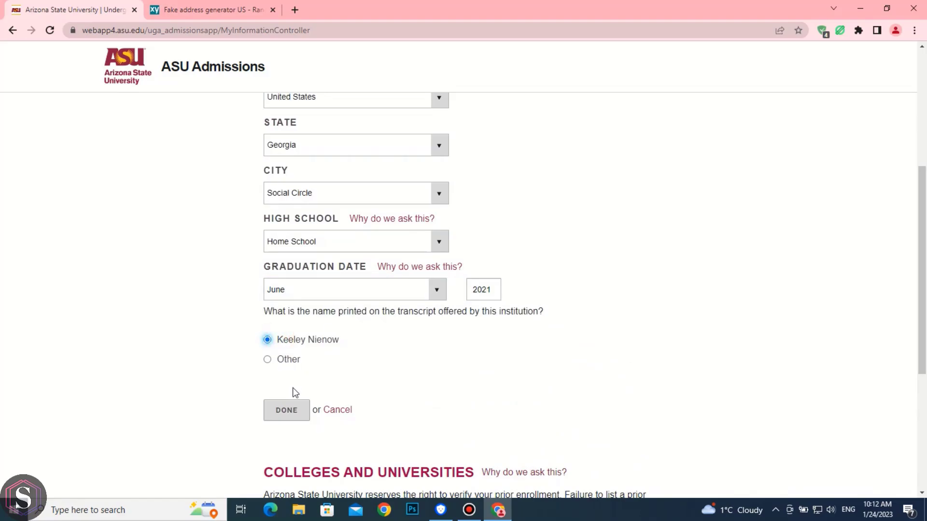
{"action": "left_click", "coordinate": [288, 409]}
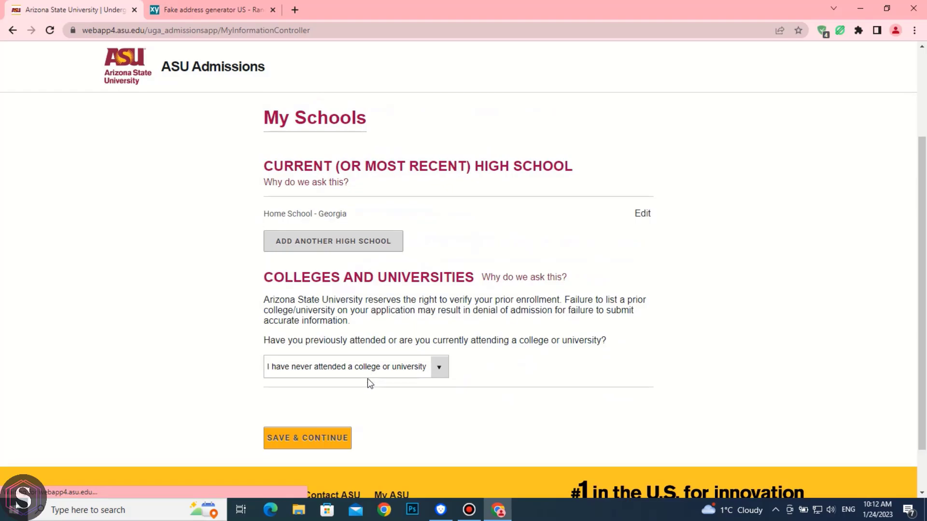
{"action": "left_click", "coordinate": [333, 433]}
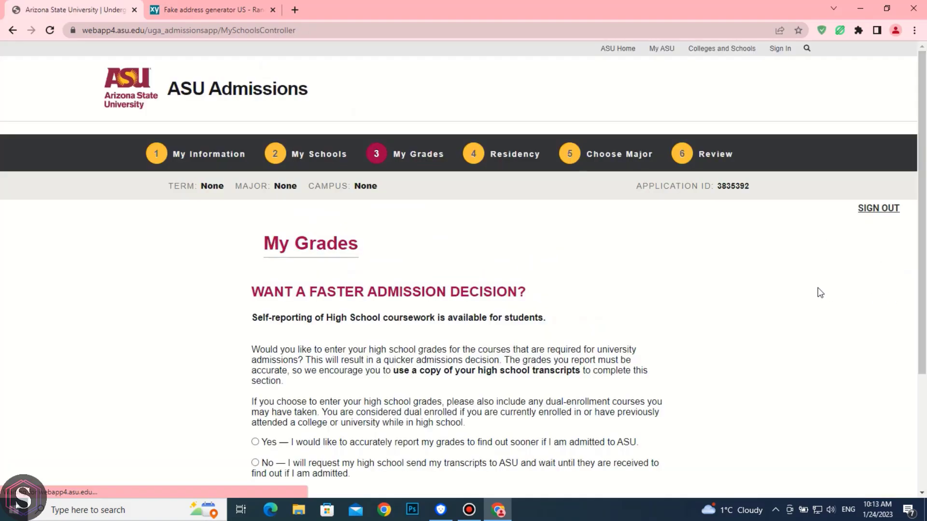
On My Grades, pick self-reporting grades, then switch to sending transcripts instead
{"action": "scroll", "coordinate": [926, 209], "scroll_direction": "down", "scroll_amount": 3}
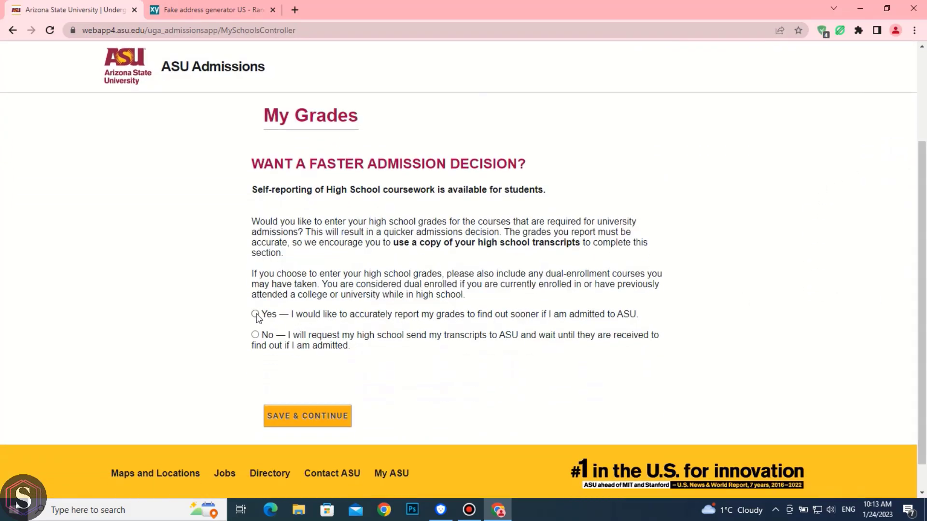
{"action": "left_click", "coordinate": [255, 314]}
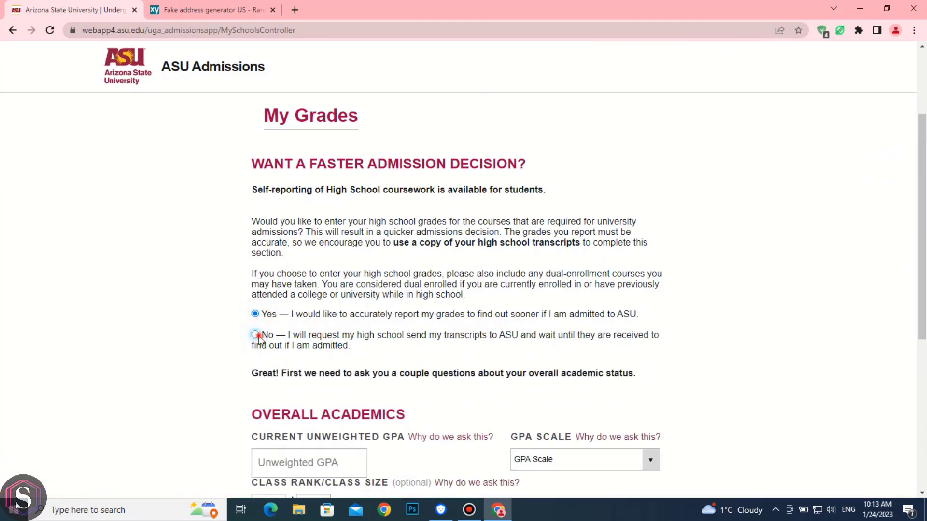
{"action": "left_click", "coordinate": [256, 335]}
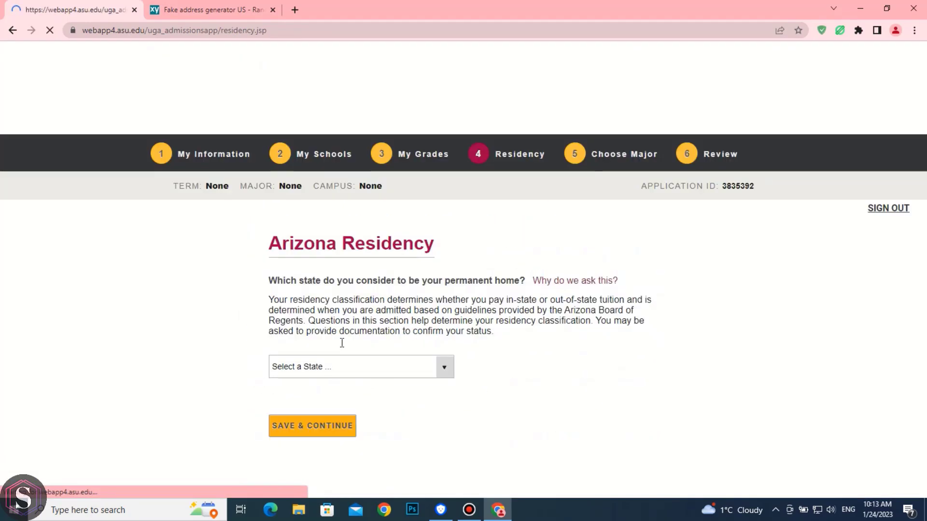
Set Georgia as the permanent home state and save Arizona Residency
{"action": "left_click", "coordinate": [439, 314]}
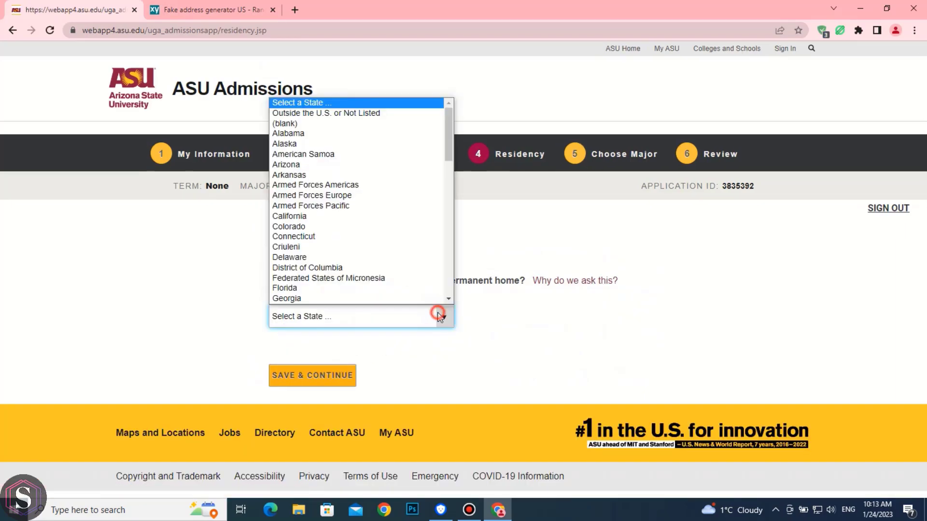
{"action": "scroll", "coordinate": [389, 305], "scroll_direction": "down", "scroll_amount": 1}
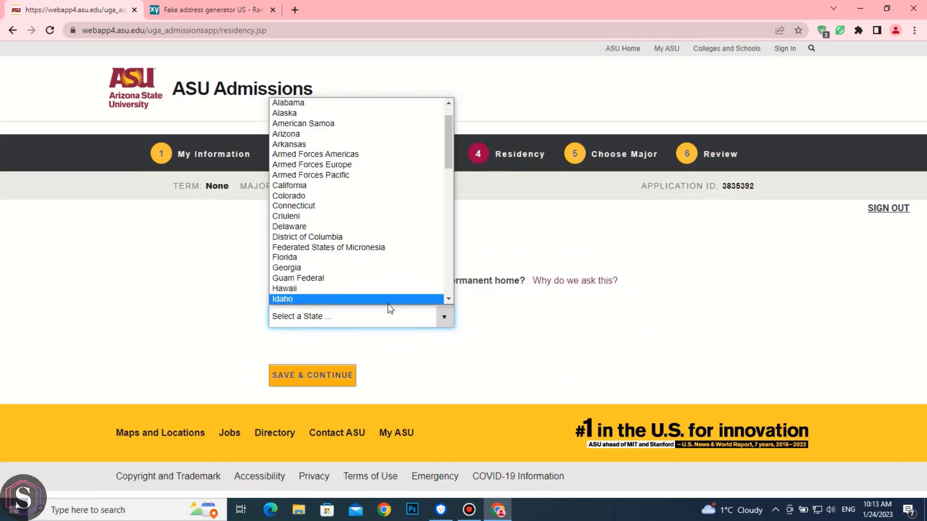
{"action": "left_click", "coordinate": [328, 267]}
{"action": "left_click", "coordinate": [336, 375]}
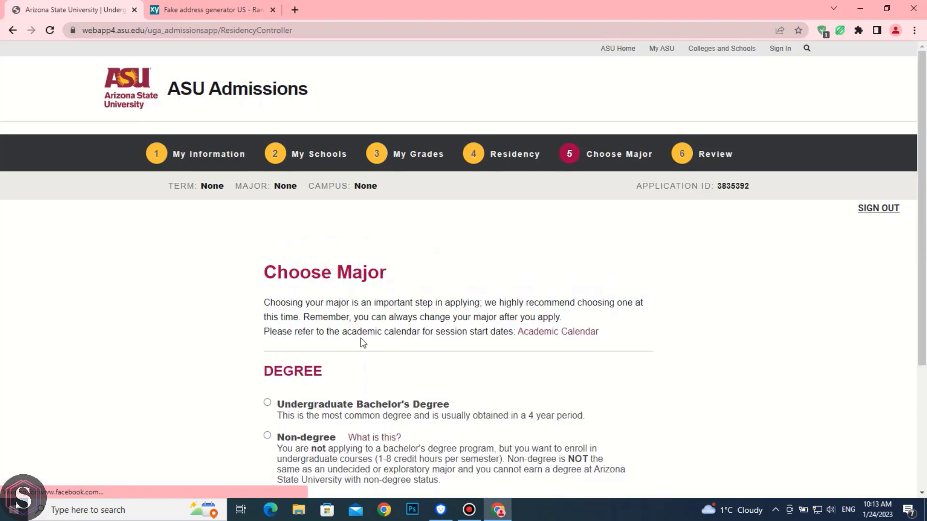
Choose Non-degree, the Online campus and 2023 Spring (Session B), then save the major step
{"action": "left_click", "coordinate": [268, 435]}
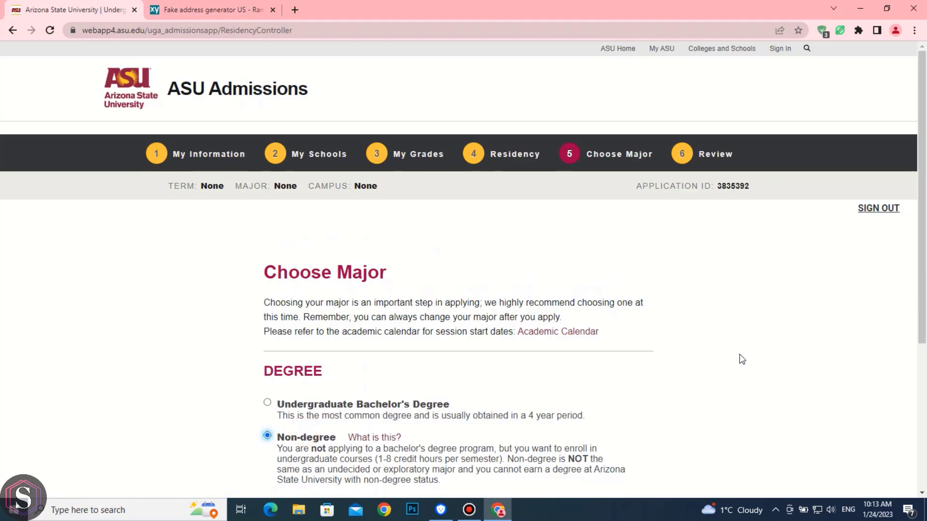
{"action": "scroll", "coordinate": [888, 331], "scroll_direction": "down", "scroll_amount": 4}
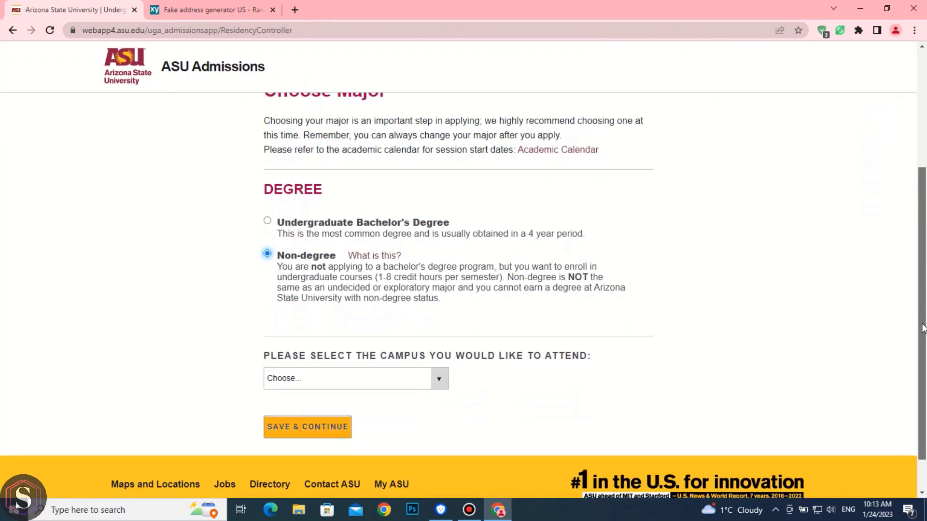
{"action": "left_click", "coordinate": [434, 388]}
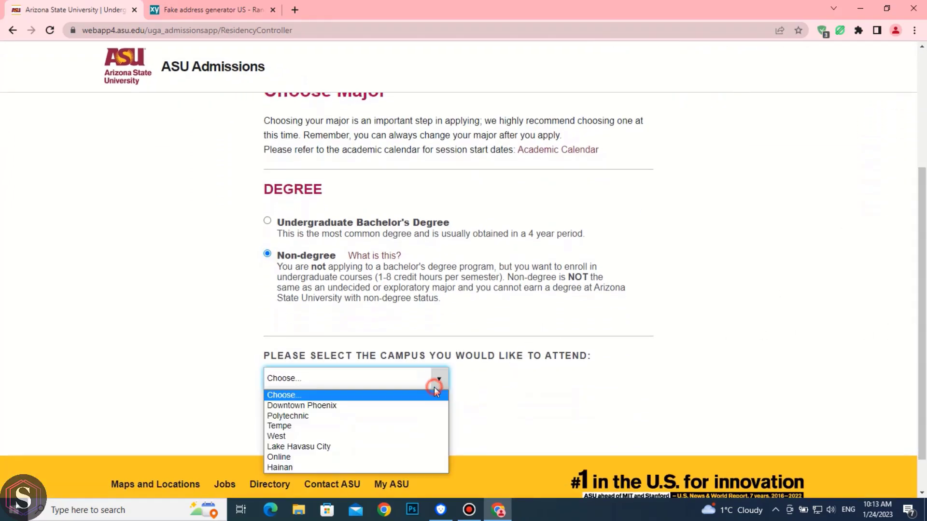
{"action": "left_click", "coordinate": [328, 458]}
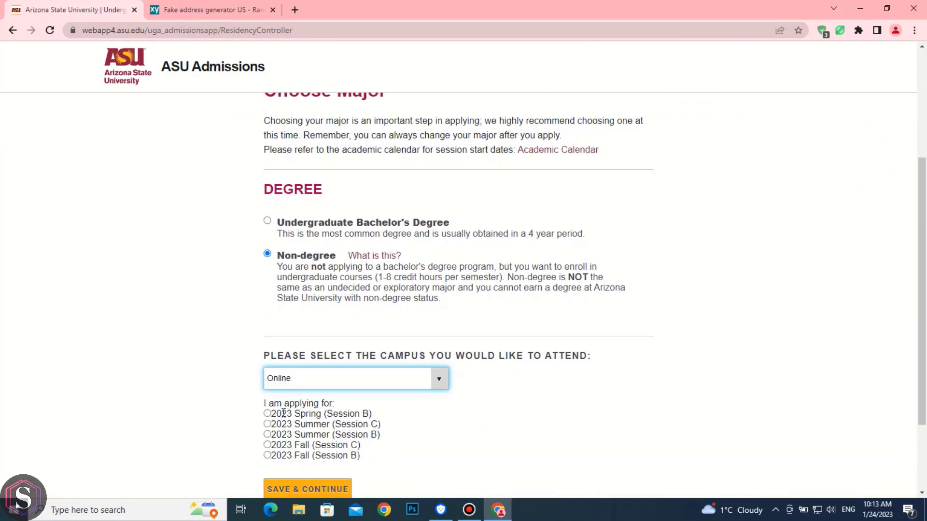
{"action": "left_click", "coordinate": [267, 414]}
{"action": "left_click", "coordinate": [307, 490]}
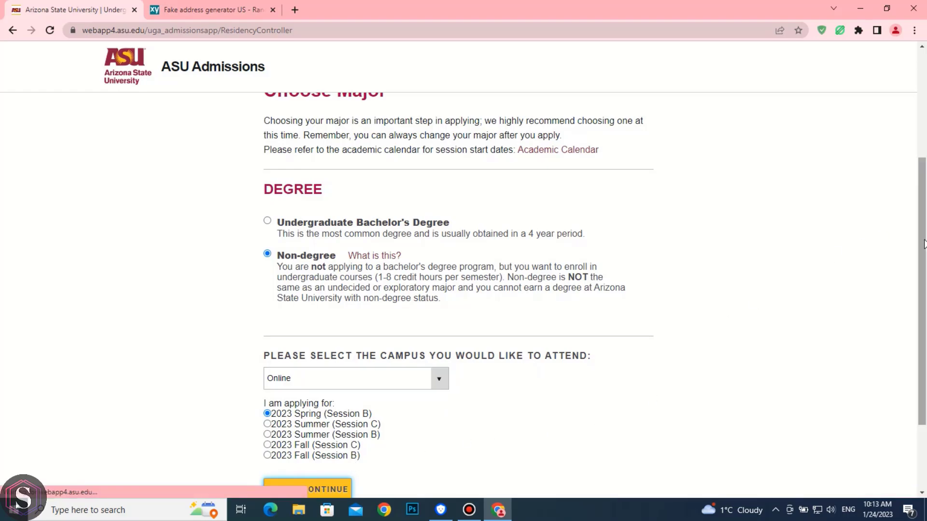
{"action": "left_click_drag", "start_coordinate": [924, 244], "coordinate": [924, 298]}
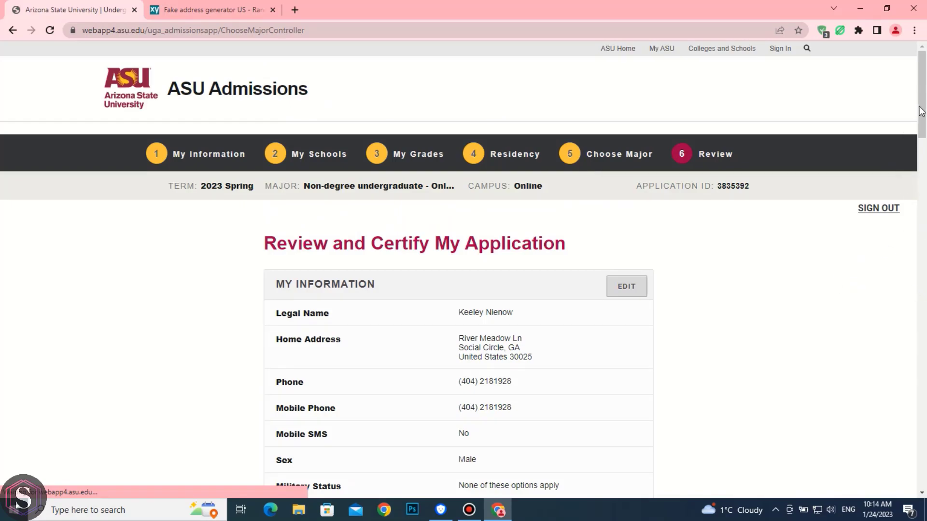
From the review page, edit the Home School entry to use the applicant's name on the transcript
{"action": "left_click_drag", "start_coordinate": [919, 107], "coordinate": [915, 273]}
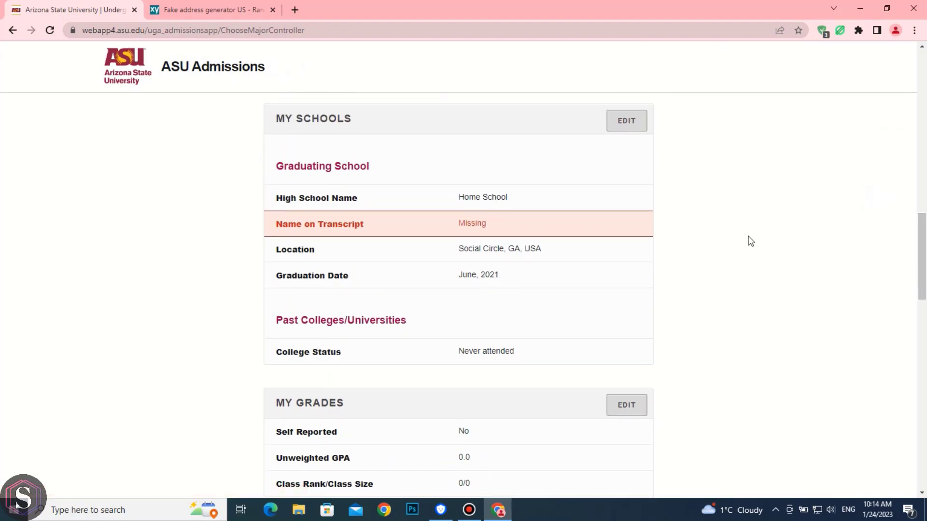
{"action": "left_click", "coordinate": [636, 128]}
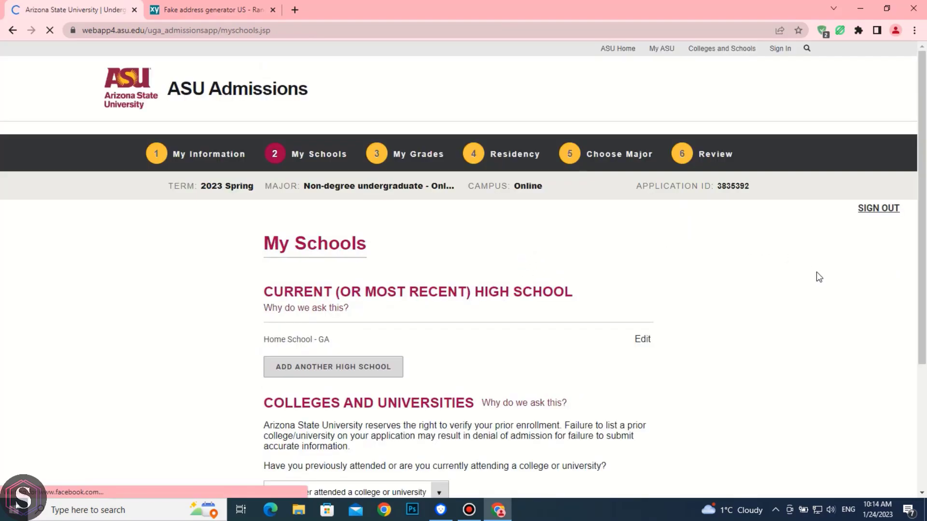
{"action": "left_click", "coordinate": [642, 340]}
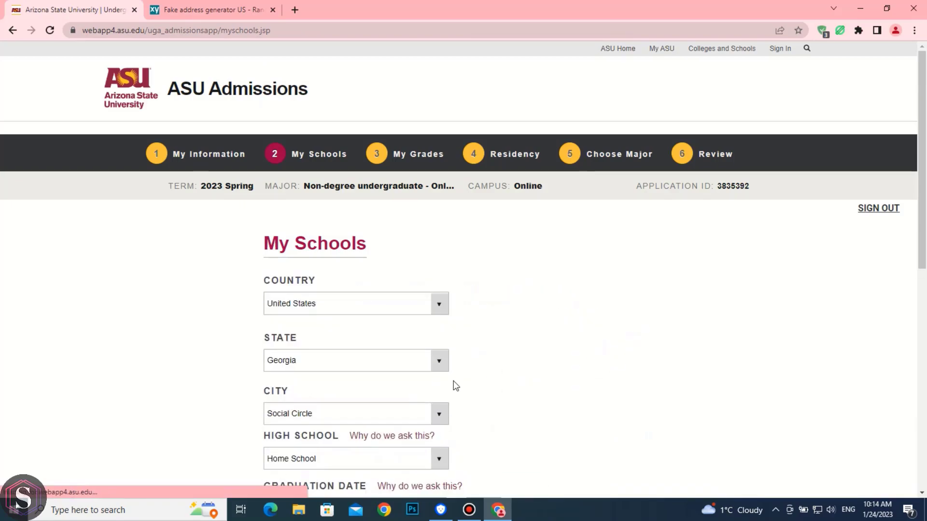
{"action": "left_click_drag", "start_coordinate": [920, 247], "coordinate": [918, 371]}
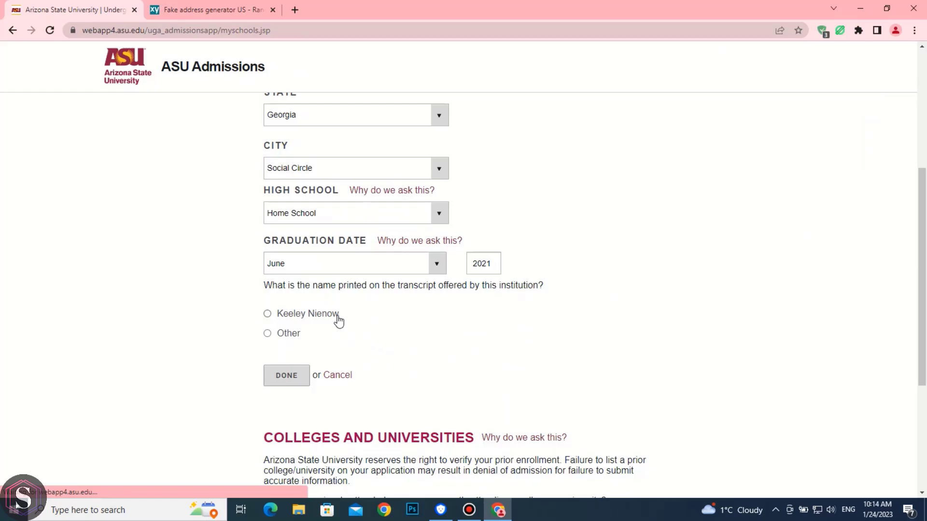
{"action": "left_click", "coordinate": [338, 319]}
{"action": "left_click", "coordinate": [296, 375]}
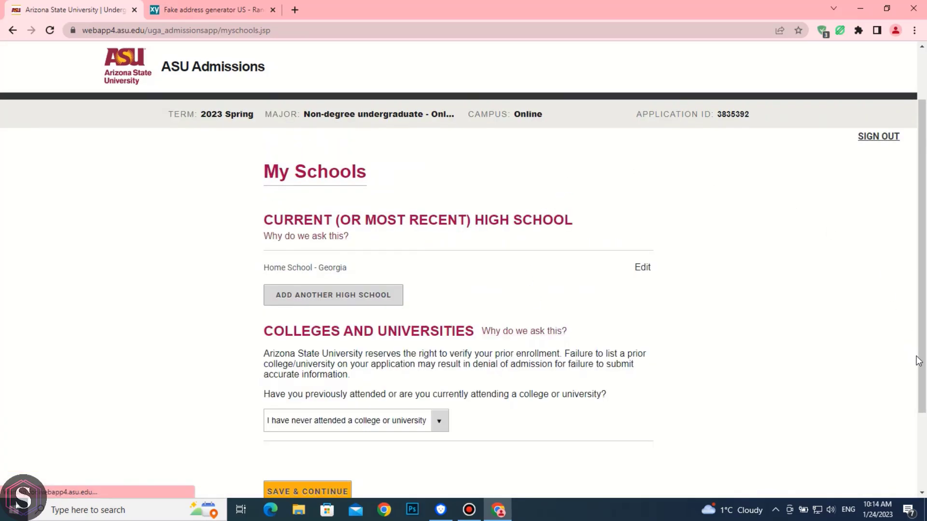
{"action": "left_click_drag", "start_coordinate": [918, 361], "coordinate": [902, 270]}
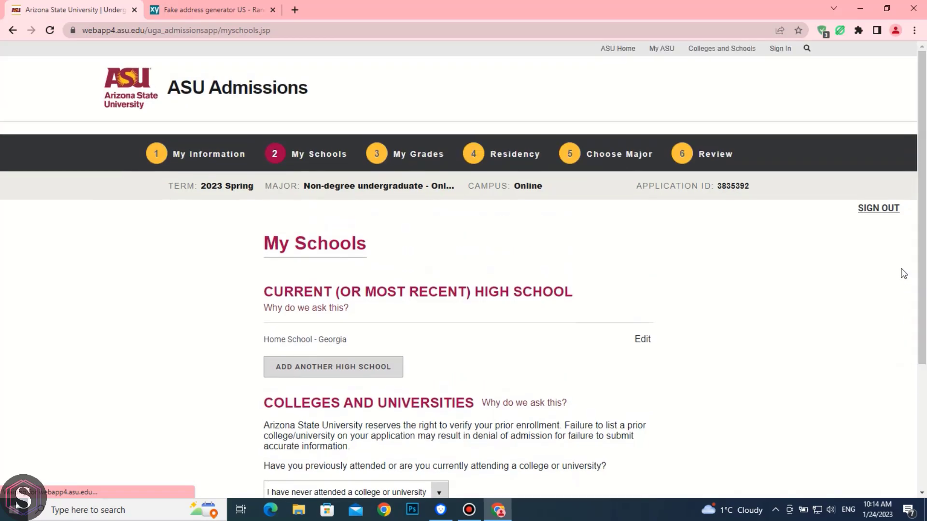
Return to Choose Major and save the Non-degree, Online, 2023 Spring (Session B) choice
{"action": "left_click", "coordinate": [577, 159]}
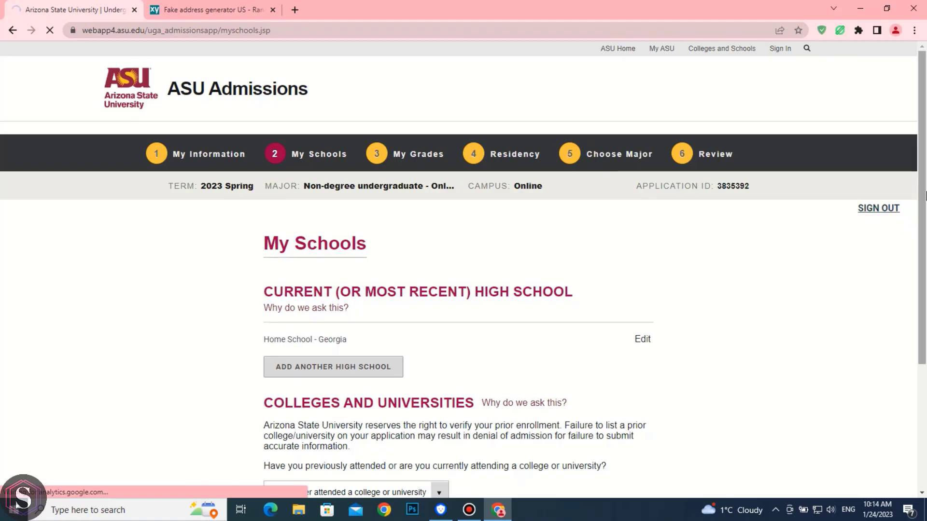
{"action": "left_click_drag", "start_coordinate": [923, 200], "coordinate": [923, 368]}
{"action": "left_click", "coordinate": [347, 384]}
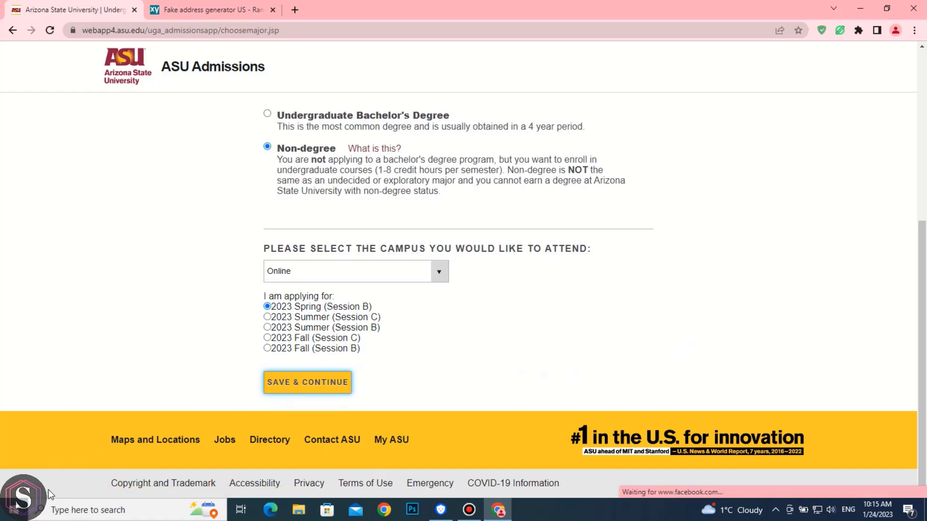
{"action": "mouse_move", "coordinate": [923, 342]}
{"action": "left_mouse_down"}
{"action": "mouse_move", "coordinate": [893, 143]}
{"action": "mouse_move", "coordinate": [912, 341]}
{"action": "left_mouse_up"}
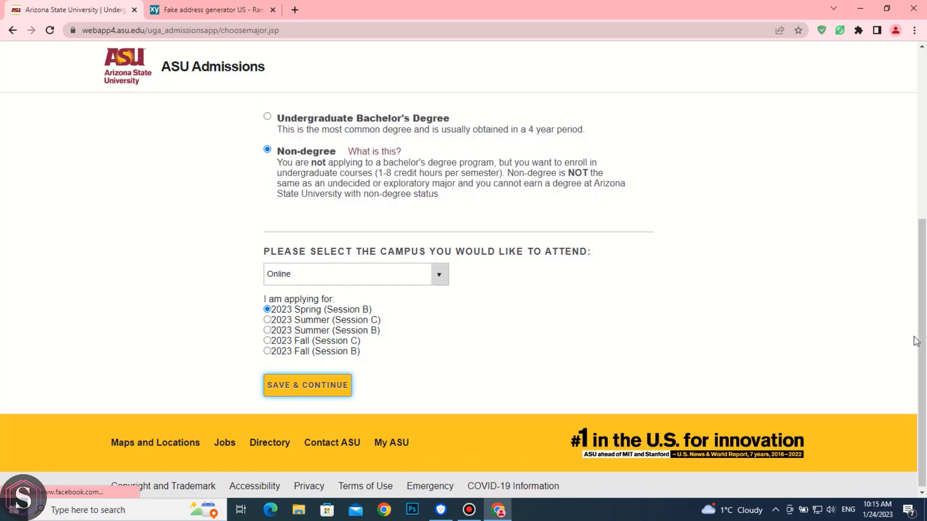
{"action": "scroll", "coordinate": [914, 338], "scroll_direction": "up", "scroll_amount": 5}
Attempt the Review step, halt the stalled page load, and save Choose Major again
{"action": "left_click", "coordinate": [695, 106]}
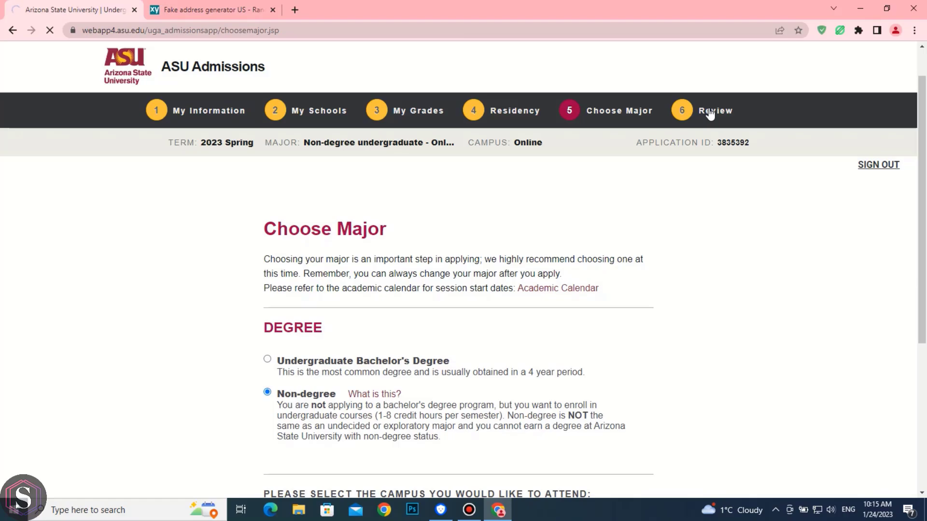
{"action": "scroll", "coordinate": [633, 244], "scroll_direction": "down", "scroll_amount": 5}
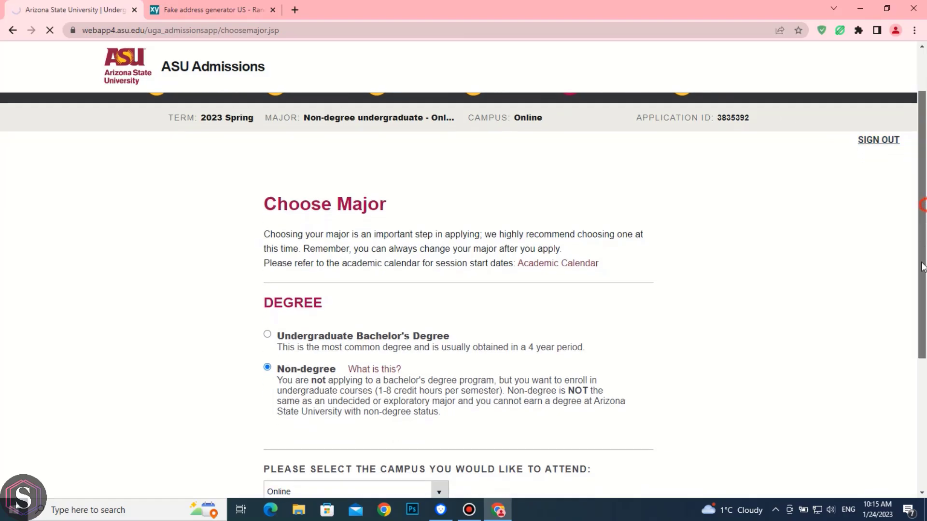
{"action": "left_click", "coordinate": [50, 30]}
{"action": "left_click", "coordinate": [310, 385]}
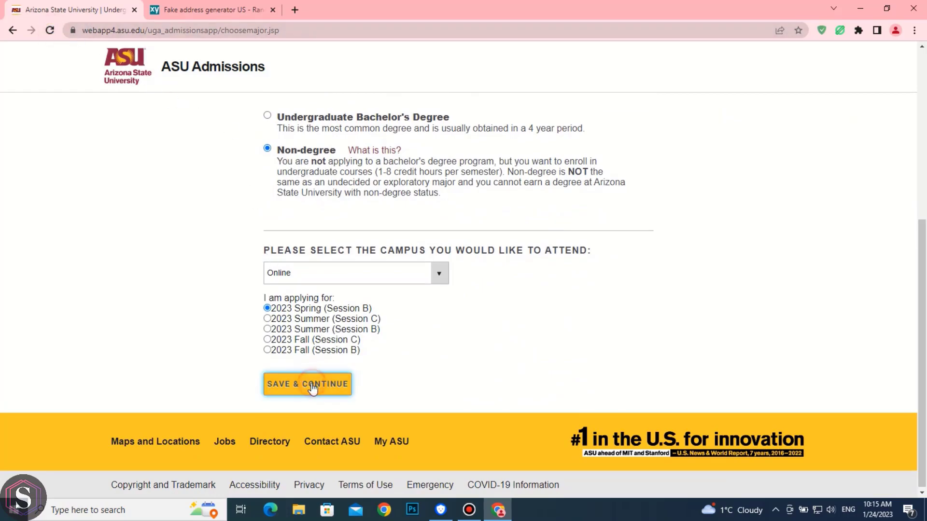
{"action": "left_click", "coordinate": [311, 386]}
{"action": "left_click_drag", "start_coordinate": [921, 384], "coordinate": [919, 180]}
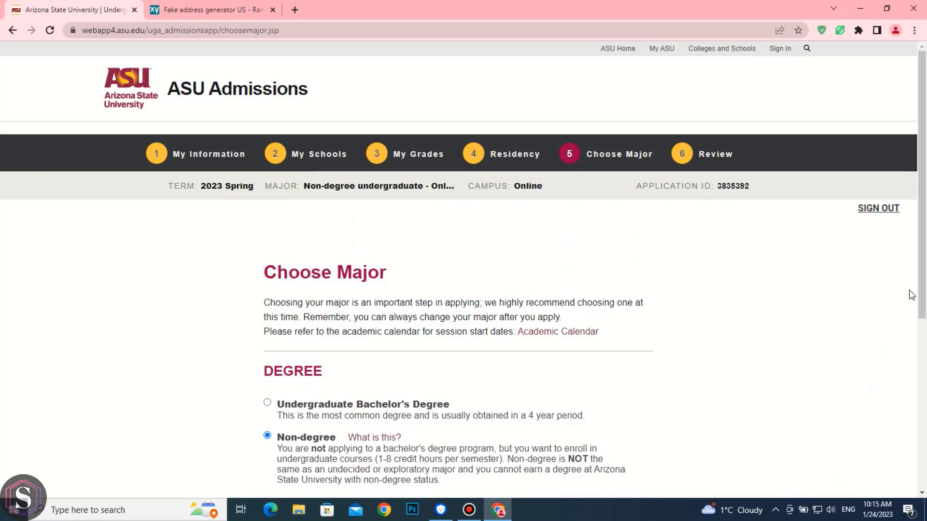
{"action": "left_click_drag", "start_coordinate": [922, 282], "coordinate": [923, 495]}
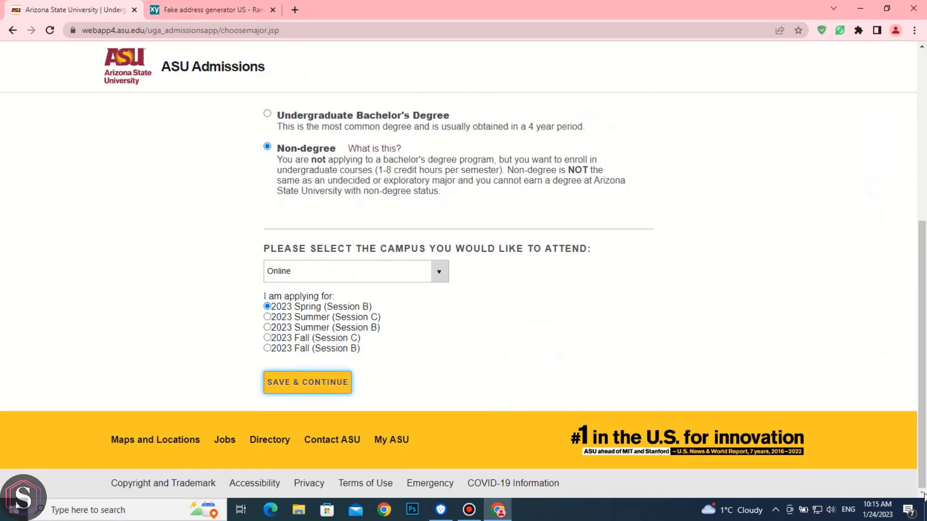
{"action": "scroll", "coordinate": [910, 424], "scroll_direction": "up", "scroll_amount": 4}
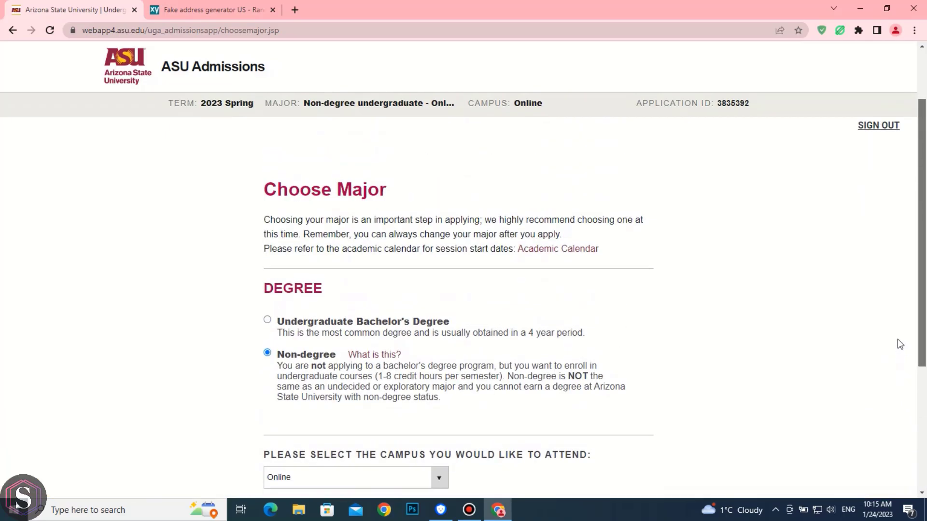
{"action": "scroll", "coordinate": [896, 324], "scroll_direction": "up", "scroll_amount": 2}
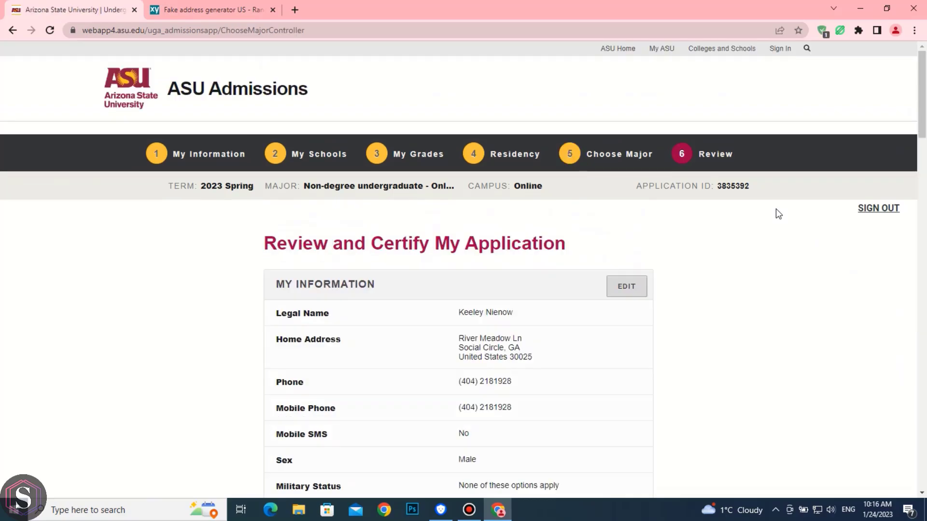
Re-edit the high school entry with the applicant's name as transcript name and save My Schools
{"action": "left_click_drag", "start_coordinate": [921, 123], "coordinate": [921, 292]}
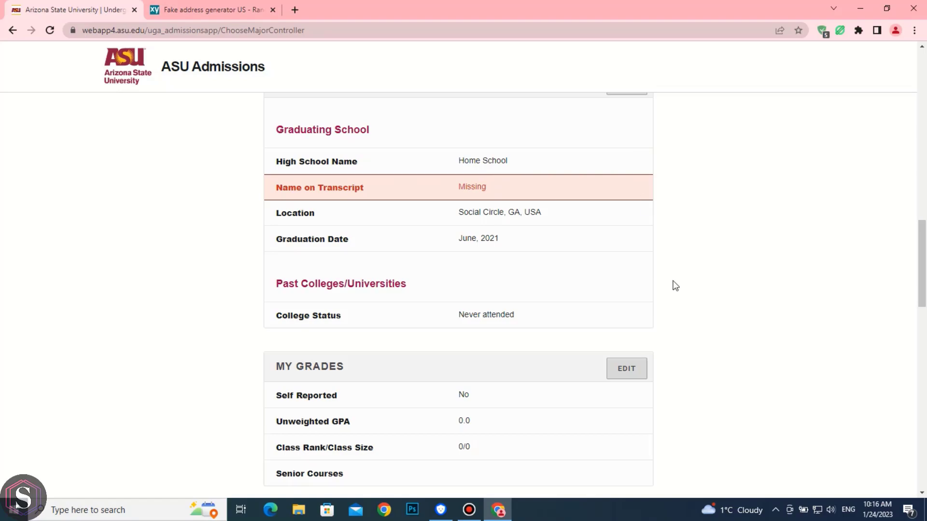
{"action": "left_click_drag", "start_coordinate": [918, 284], "coordinate": [919, 270]}
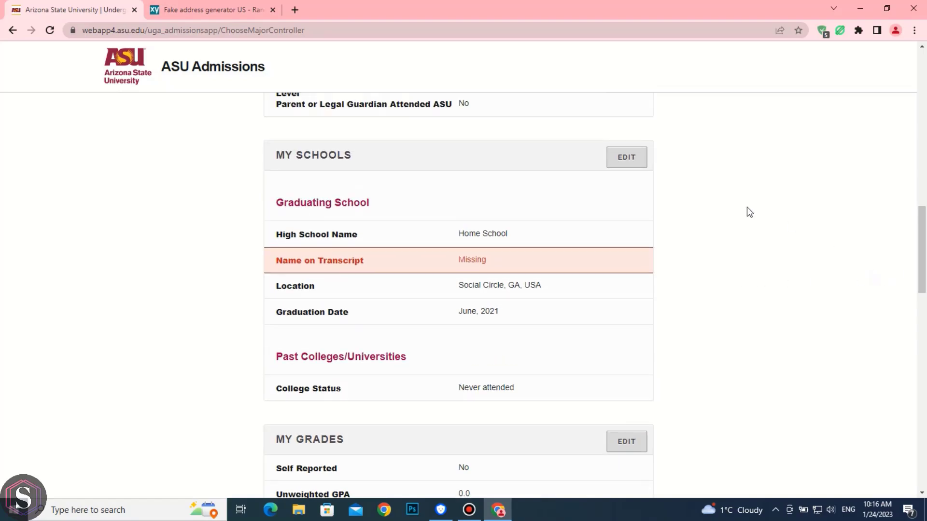
{"action": "left_click", "coordinate": [618, 170]}
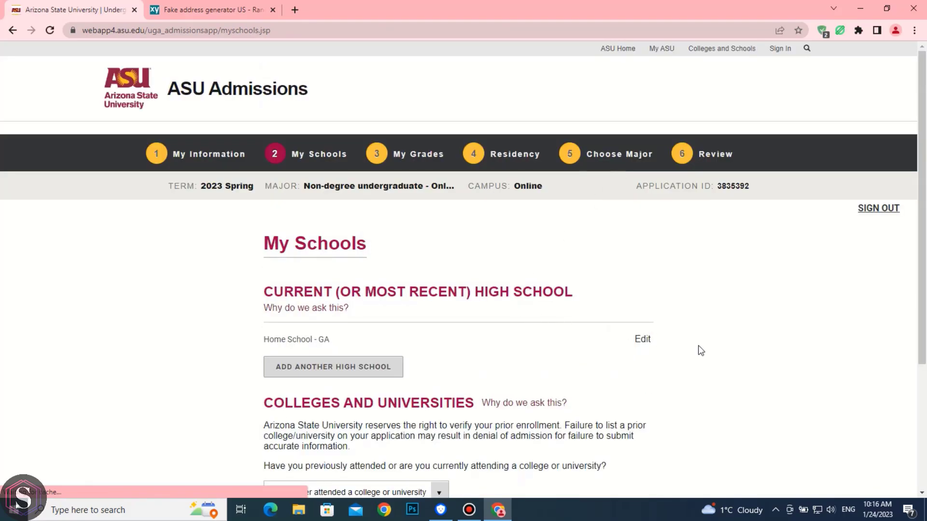
{"action": "scroll", "coordinate": [868, 280], "scroll_direction": "down", "scroll_amount": 3}
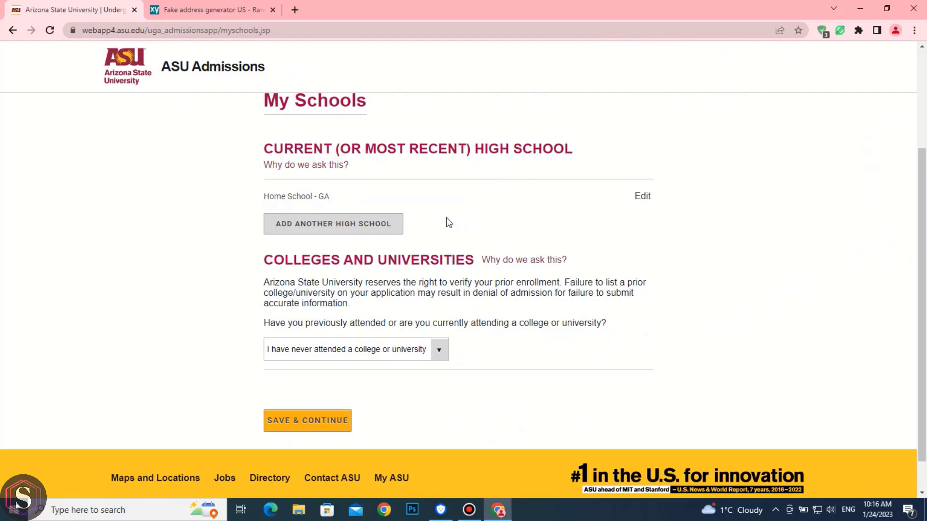
{"action": "left_click", "coordinate": [641, 196]}
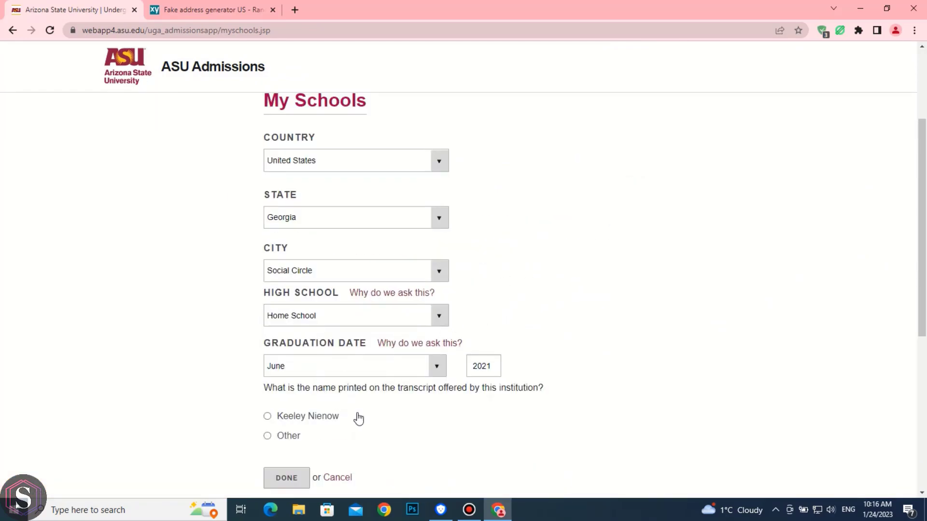
{"action": "left_click", "coordinate": [325, 418]}
{"action": "left_click", "coordinate": [290, 479]}
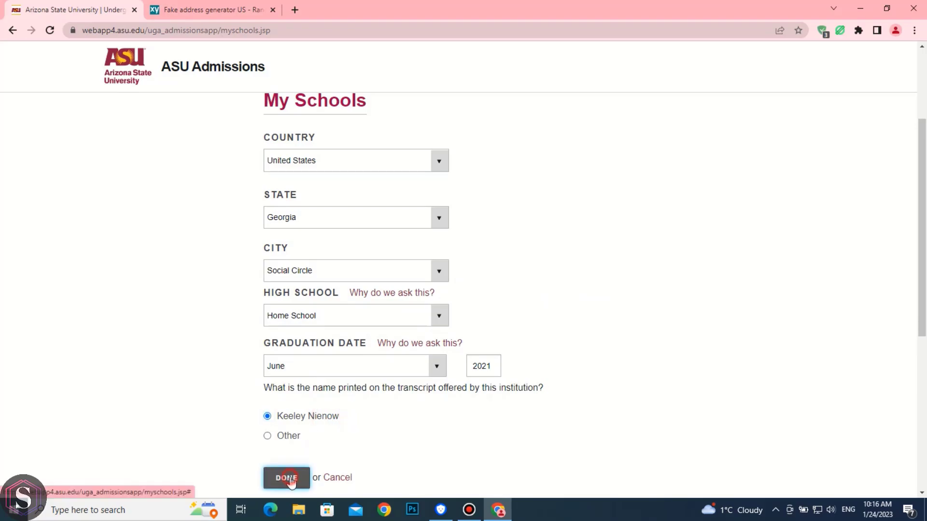
{"action": "left_click", "coordinate": [335, 486]}
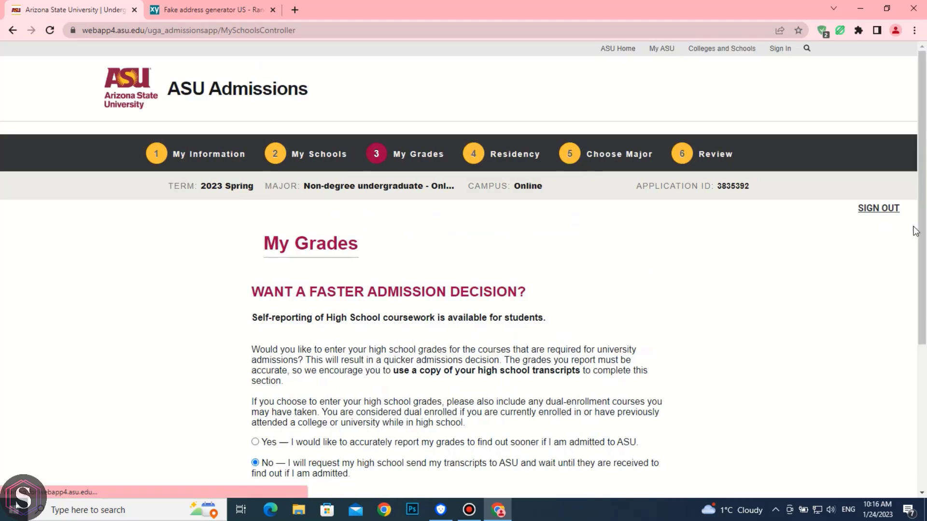
Re-save My Grades, Arizona Residency and Choose Major to return to the Review page
{"action": "scroll", "coordinate": [916, 230], "scroll_direction": "down", "scroll_amount": 3}
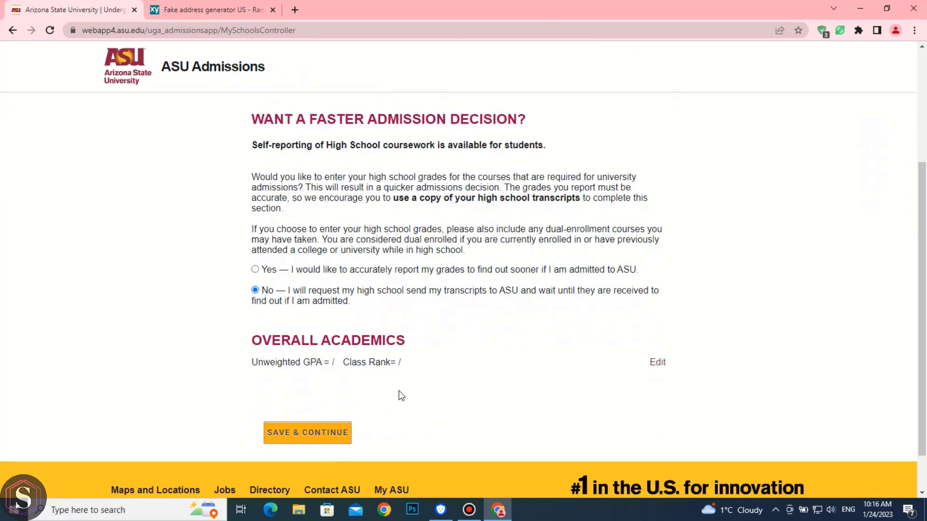
{"action": "left_click", "coordinate": [347, 432]}
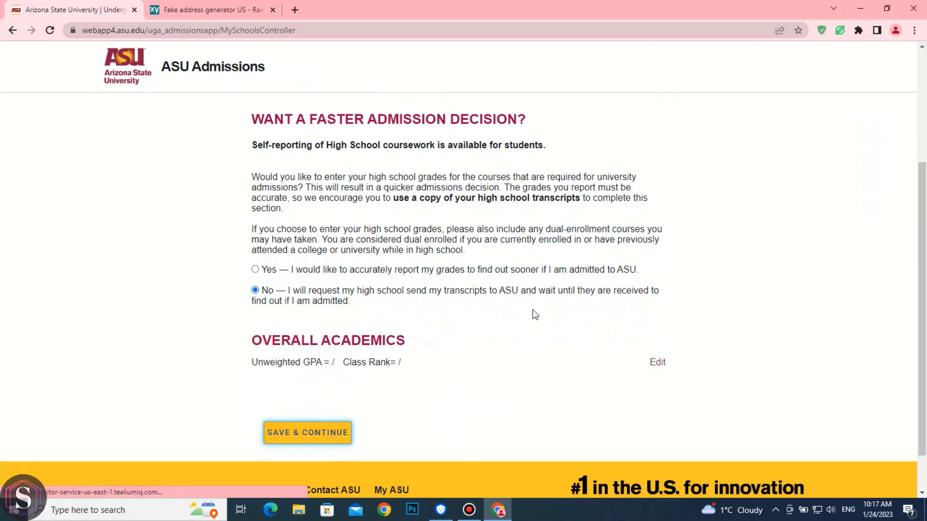
{"action": "left_click", "coordinate": [332, 371]}
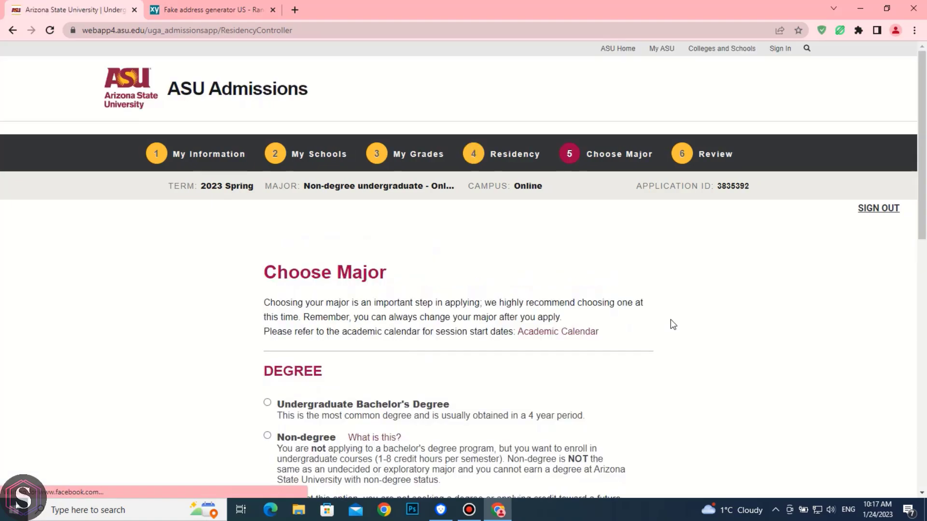
{"action": "scroll", "coordinate": [902, 327], "scroll_direction": "down", "scroll_amount": 5}
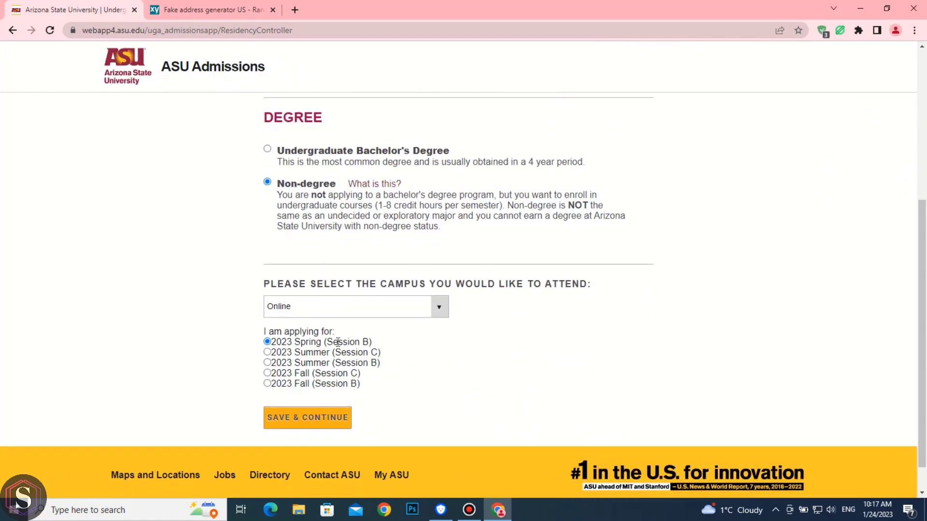
{"action": "left_click", "coordinate": [316, 418]}
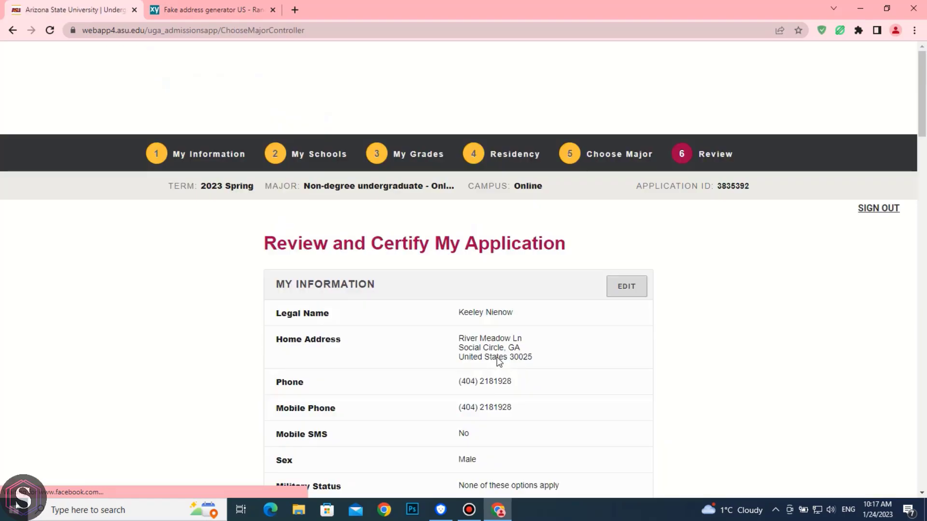
Certify the affidavit that the application information is correct
{"action": "scroll", "coordinate": [904, 256], "scroll_direction": "down", "scroll_amount": 20}
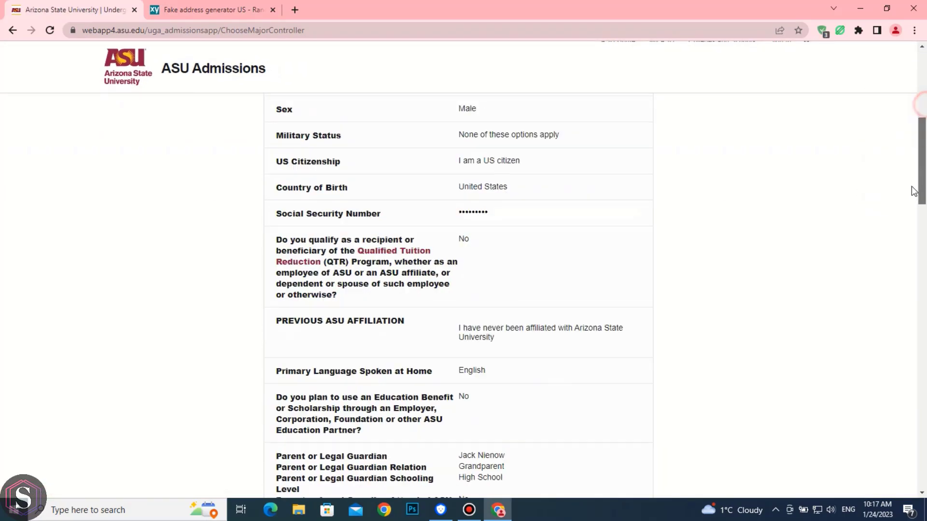
{"action": "scroll", "coordinate": [901, 355], "scroll_direction": "down", "scroll_amount": 13}
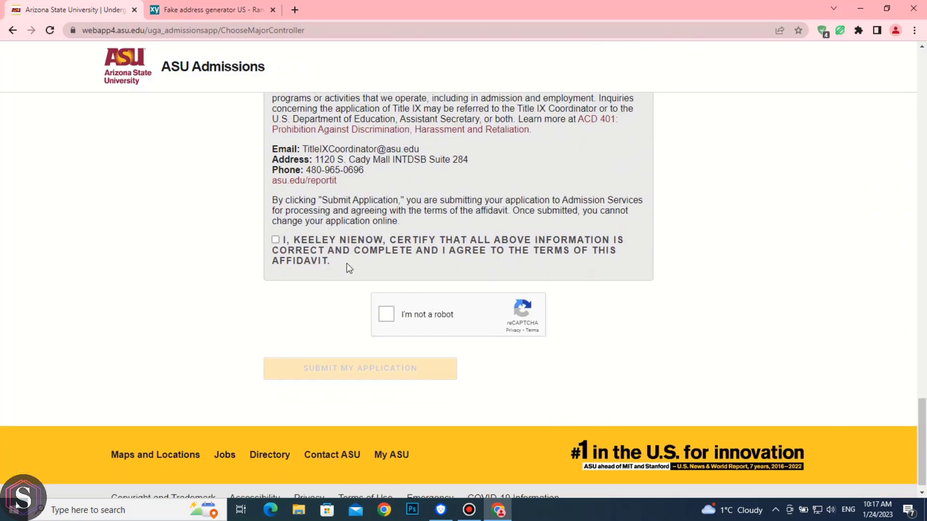
{"action": "left_click", "coordinate": [275, 239]}
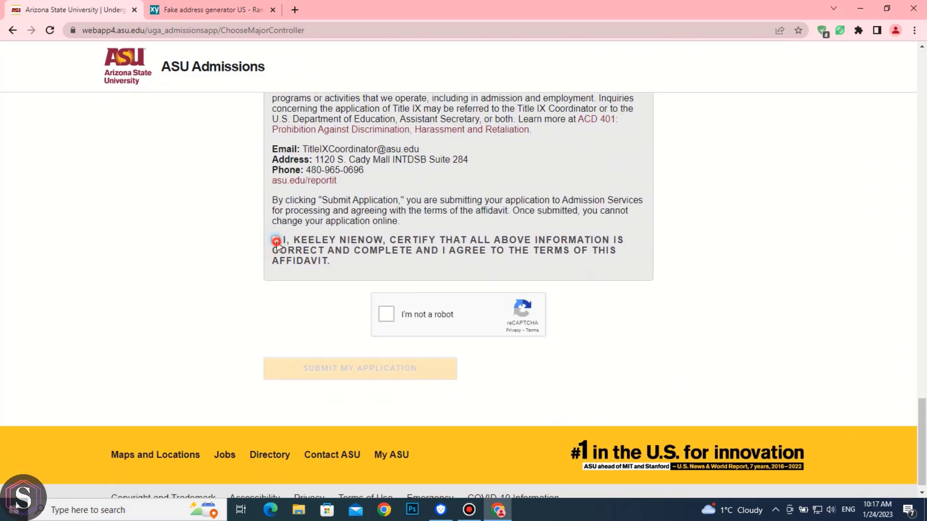
Pass the traffic-light reCAPTCHA and submit the application to reach the $70.00 Pay & Submit page
{"action": "left_click", "coordinate": [406, 322]}
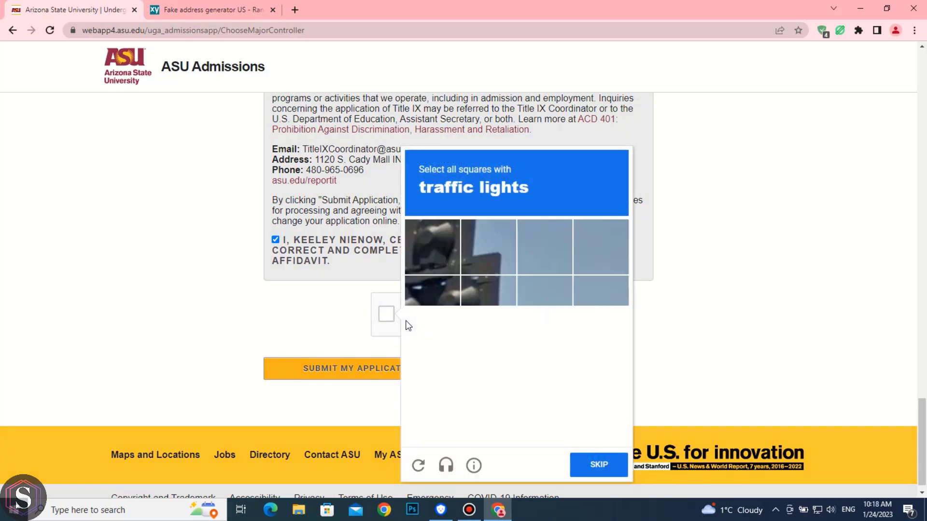
{"action": "left_click", "coordinate": [437, 306]}
{"action": "left_click", "coordinate": [486, 309]}
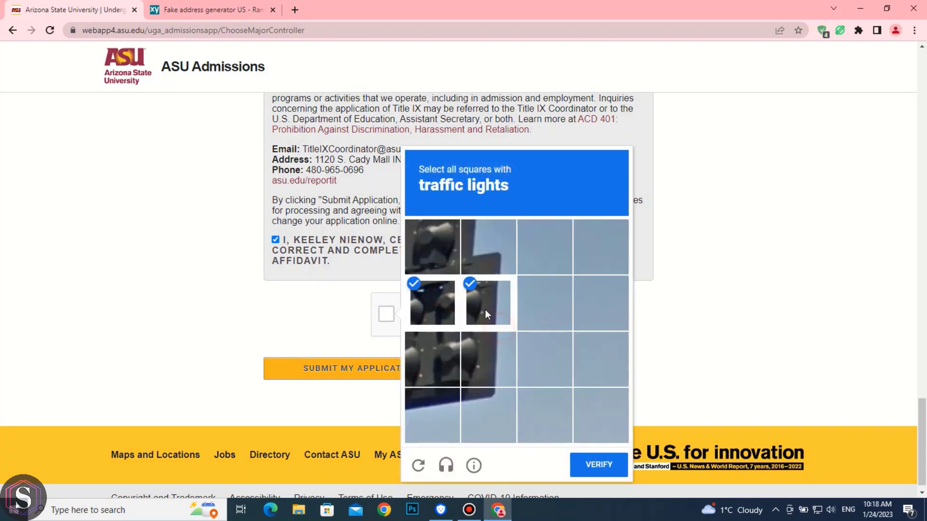
{"action": "left_click", "coordinate": [473, 261]}
{"action": "left_click", "coordinate": [451, 258]}
{"action": "left_click", "coordinate": [440, 340]}
{"action": "left_click", "coordinate": [489, 364]}
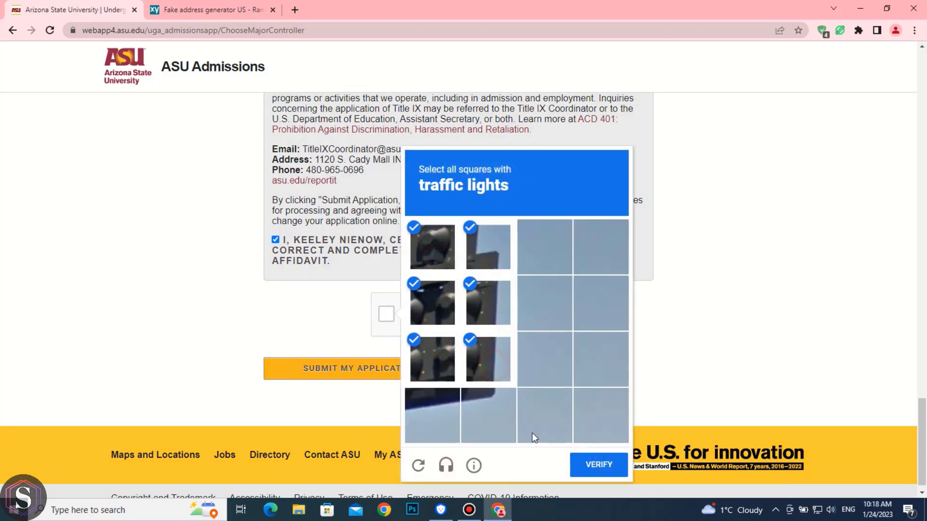
{"action": "left_click", "coordinate": [587, 468]}
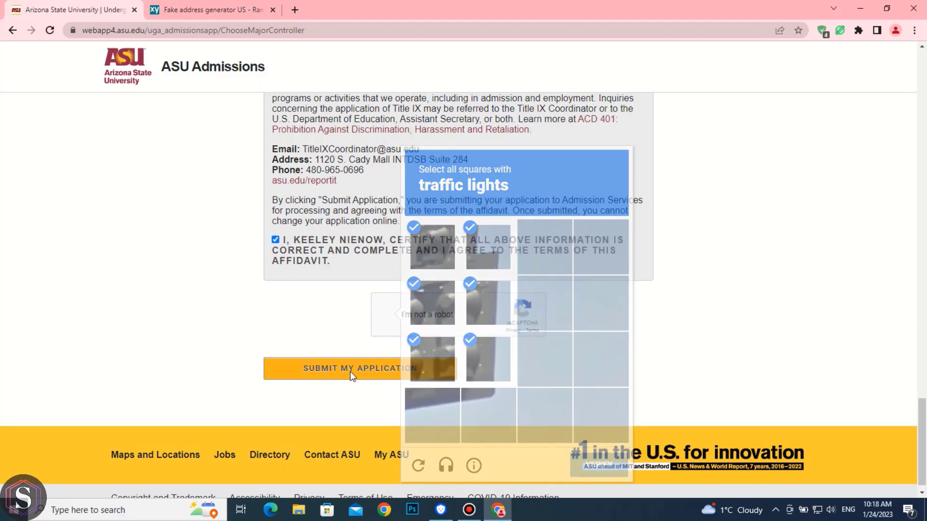
{"action": "left_click", "coordinate": [358, 376]}
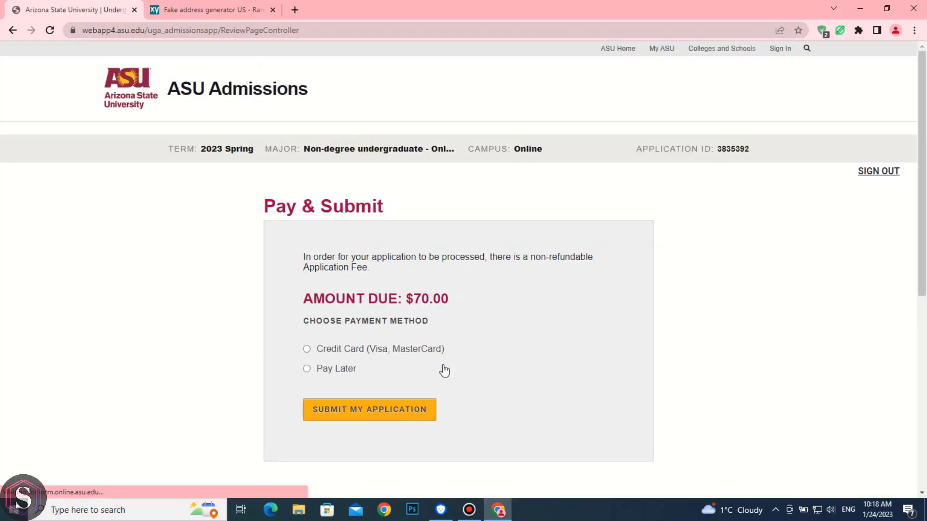
Choose Pay Later for the $70.00 fee and submit the application
{"action": "left_click", "coordinate": [322, 372]}
{"action": "left_click", "coordinate": [396, 419]}
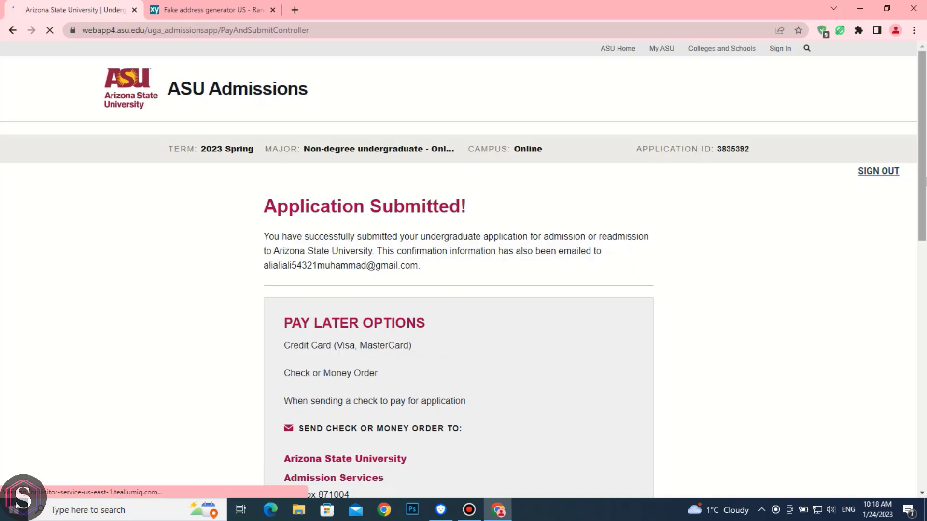
{"action": "scroll", "coordinate": [512, 404], "scroll_direction": "down", "scroll_amount": 3}
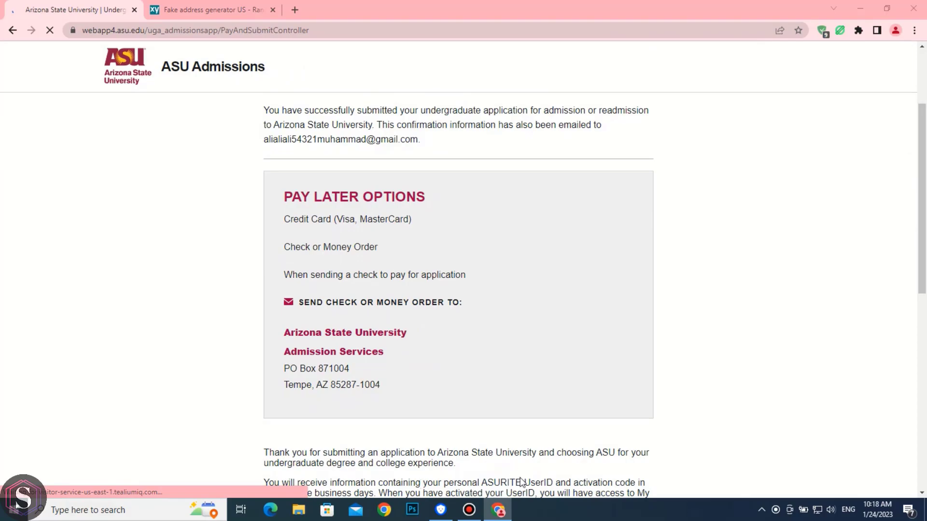
{"action": "left_click", "coordinate": [385, 510]}
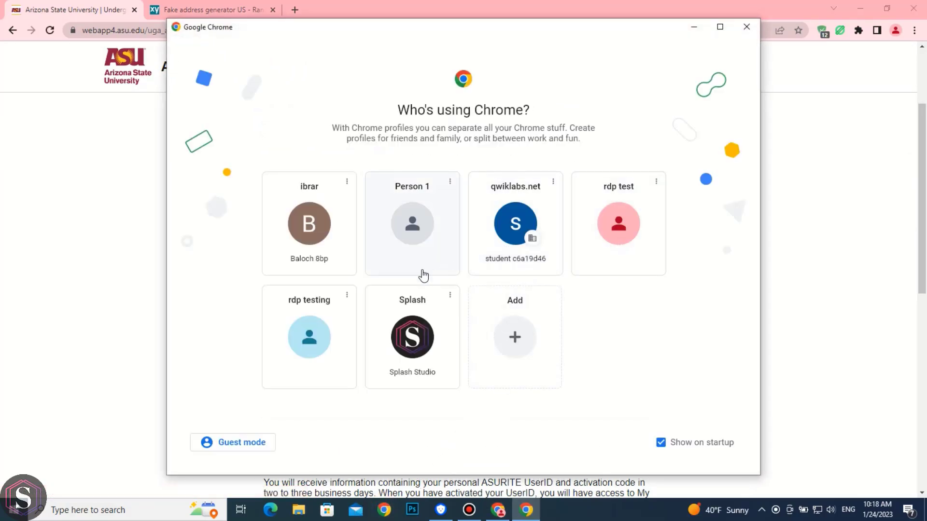
Open Chrome under another profile, confirm the signed-in Google account, and go to Gmail
{"action": "left_click", "coordinate": [321, 256]}
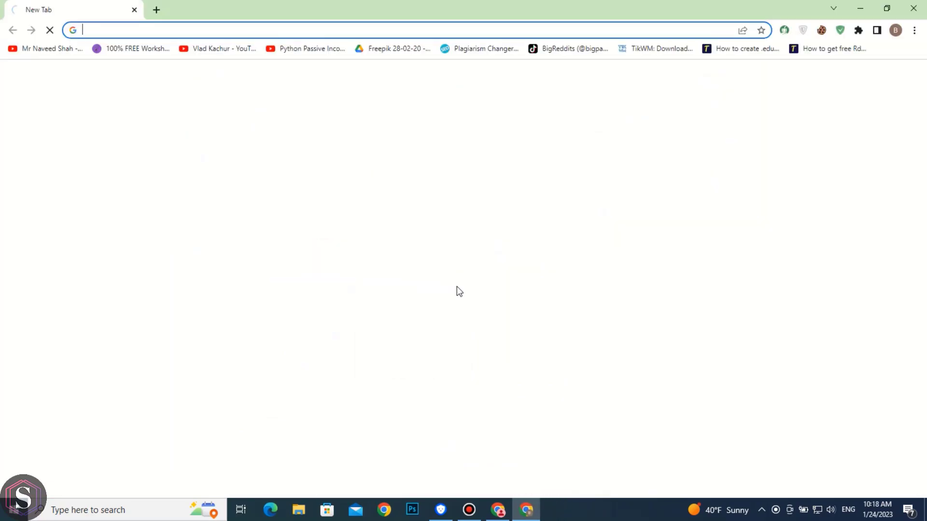
{"action": "left_click", "coordinate": [894, 30]}
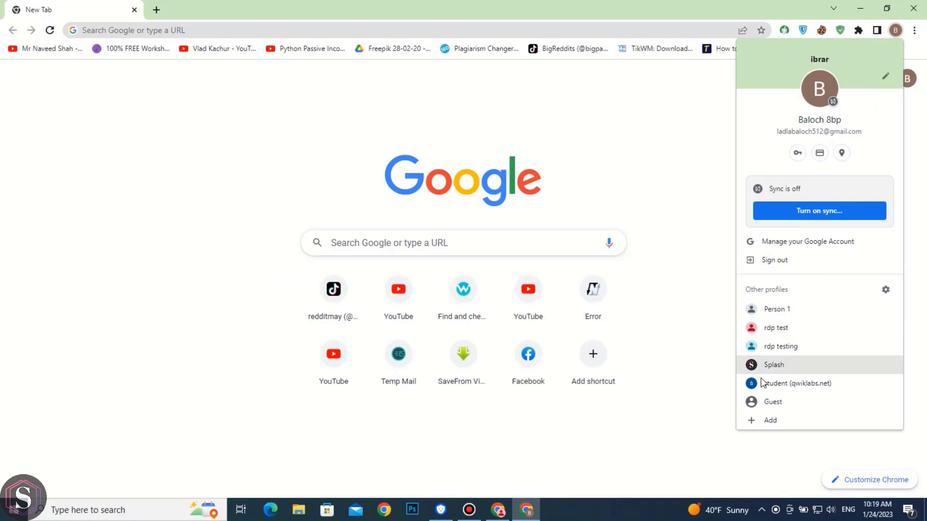
{"action": "left_click", "coordinate": [712, 305]}
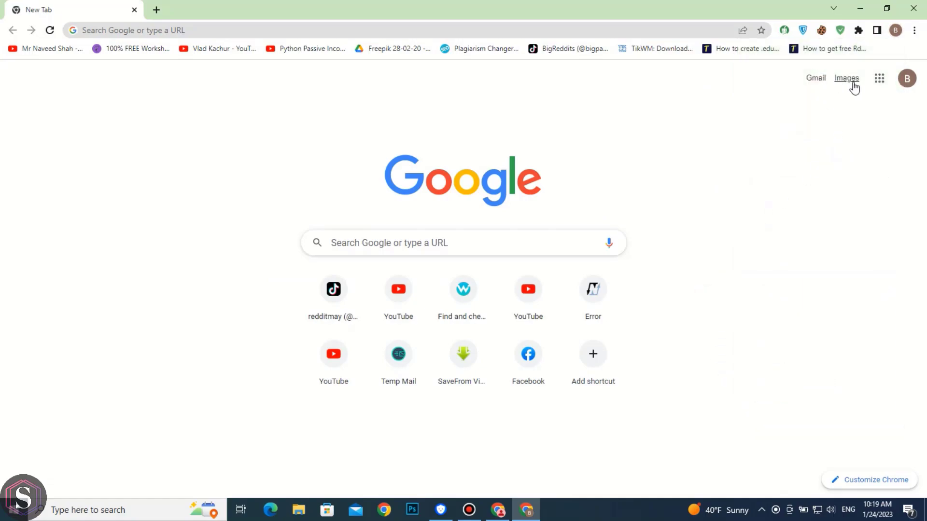
{"action": "left_click", "coordinate": [906, 82]}
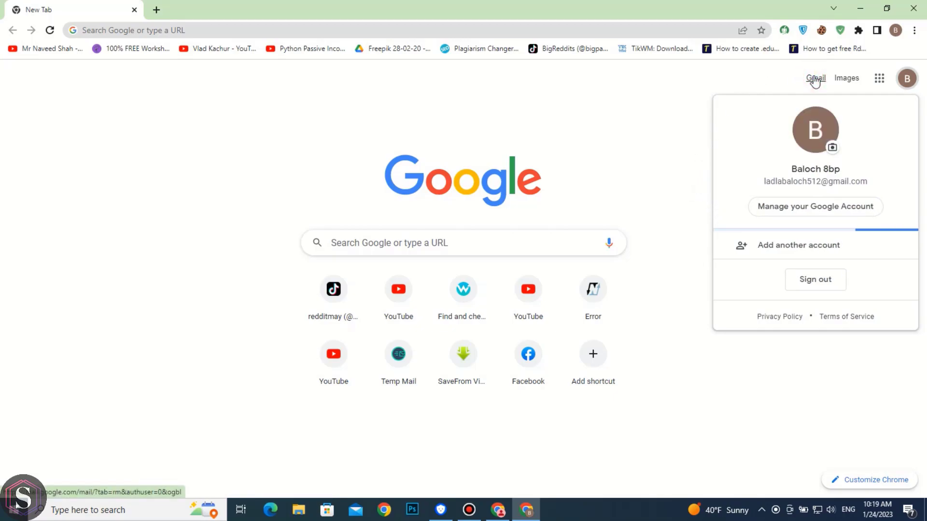
{"action": "left_click", "coordinate": [815, 79]}
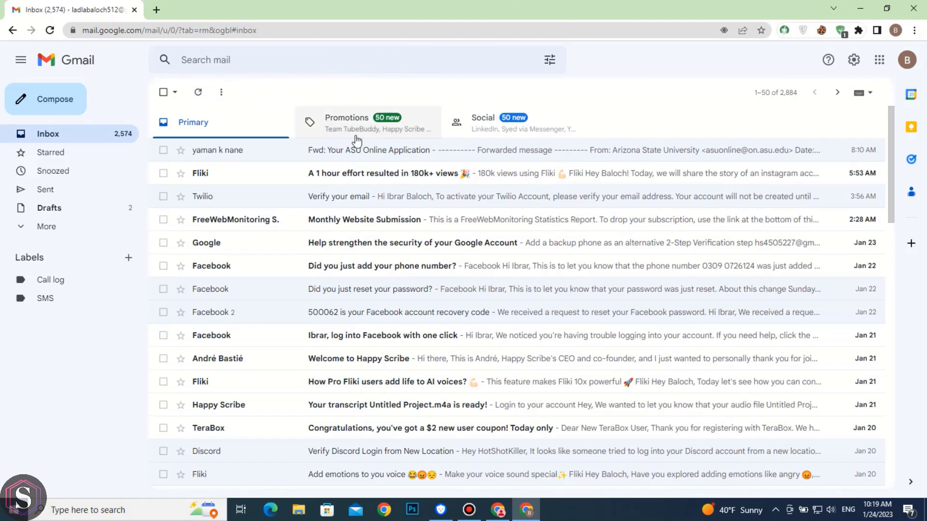
Refresh the Gmail inbox and check the Spam folder for the ASU email
{"action": "left_click", "coordinate": [196, 93]}
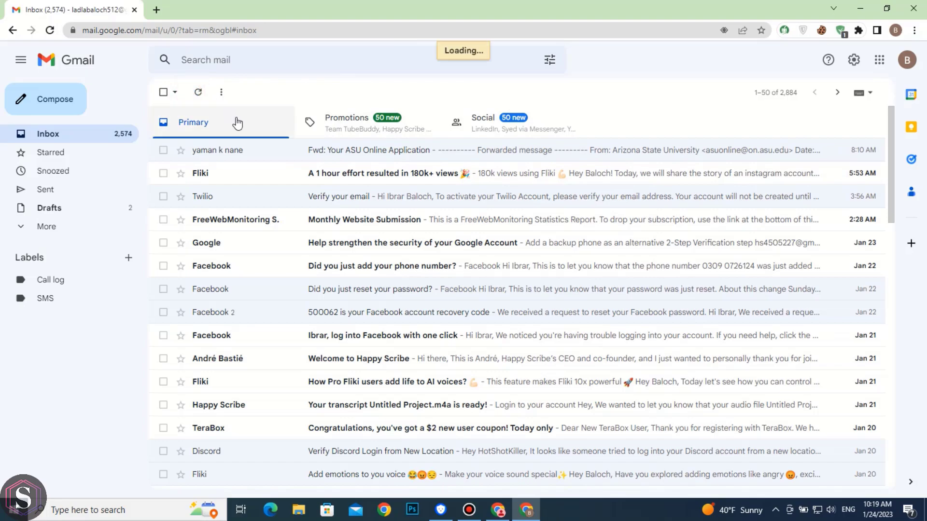
{"action": "left_click", "coordinate": [197, 93]}
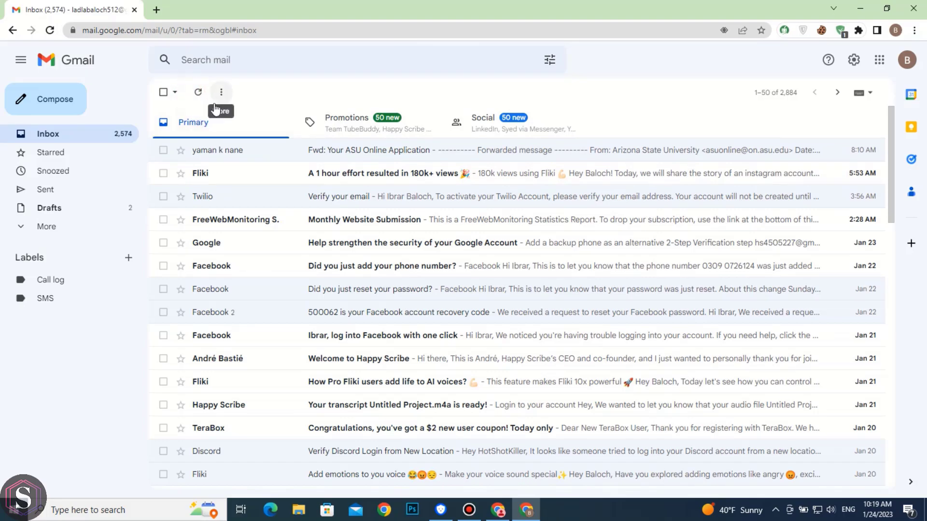
{"action": "left_click", "coordinate": [199, 87]}
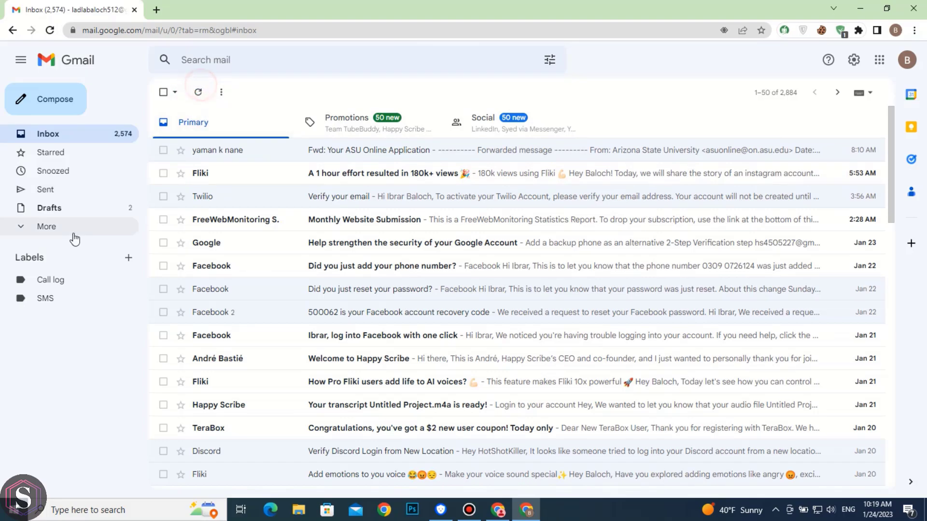
{"action": "left_click", "coordinate": [46, 226]}
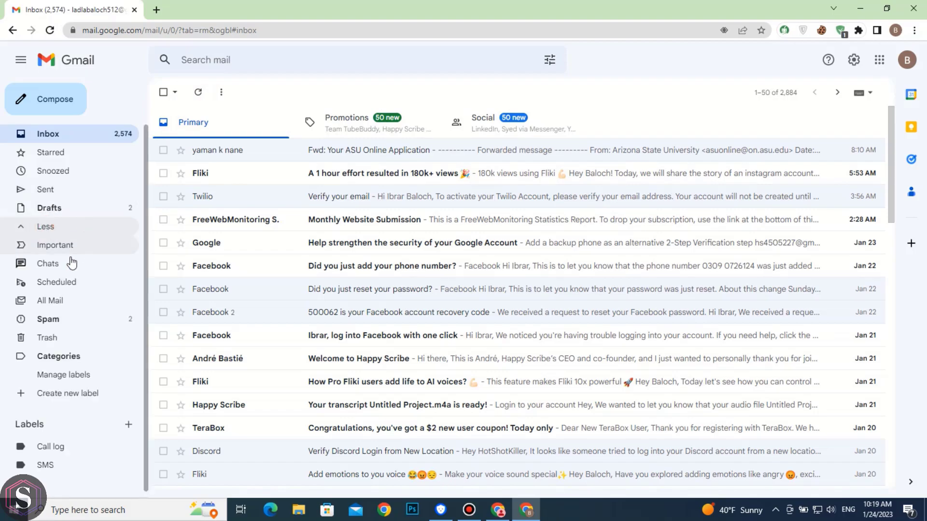
{"action": "left_click", "coordinate": [62, 319]}
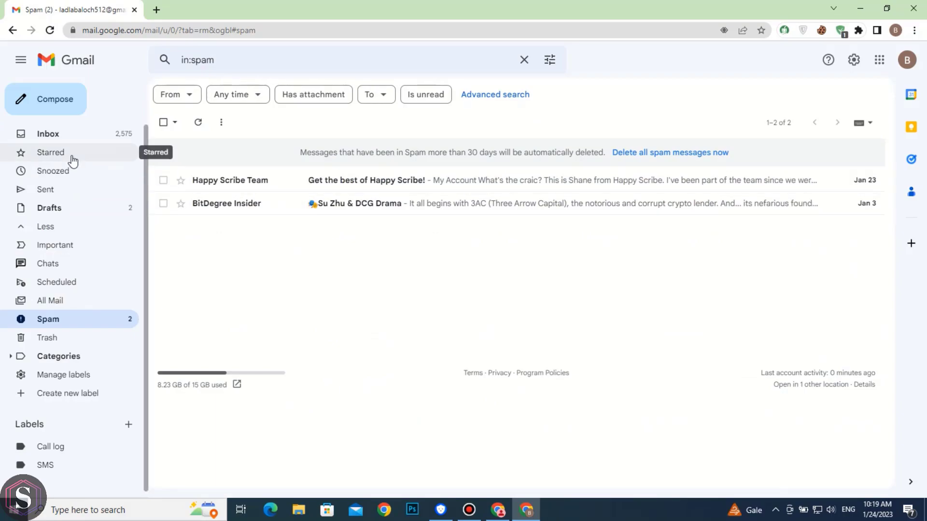
{"action": "left_click", "coordinate": [90, 137]}
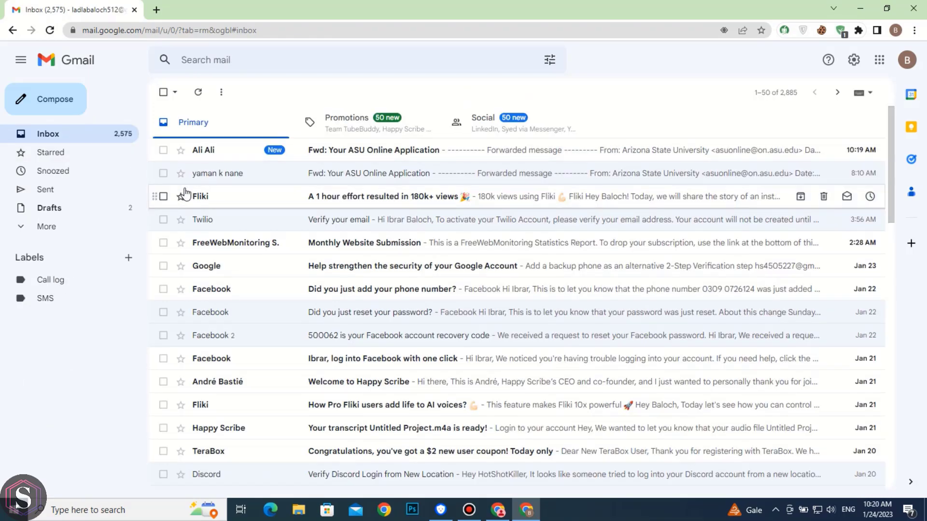
Open the 'Fwd: Your ASU Online Application' email and copy the survey link's address
{"action": "left_click", "coordinate": [275, 151]}
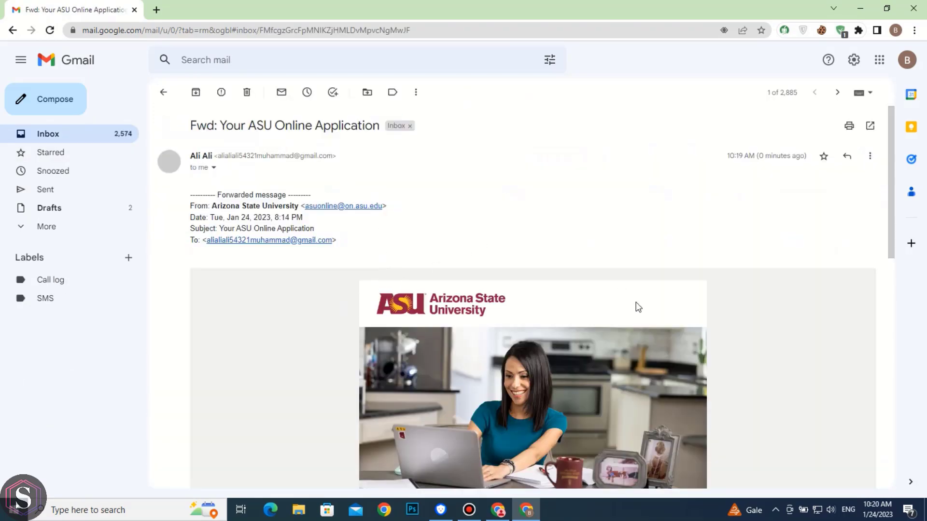
{"action": "scroll", "coordinate": [869, 256], "scroll_direction": "down", "scroll_amount": 5}
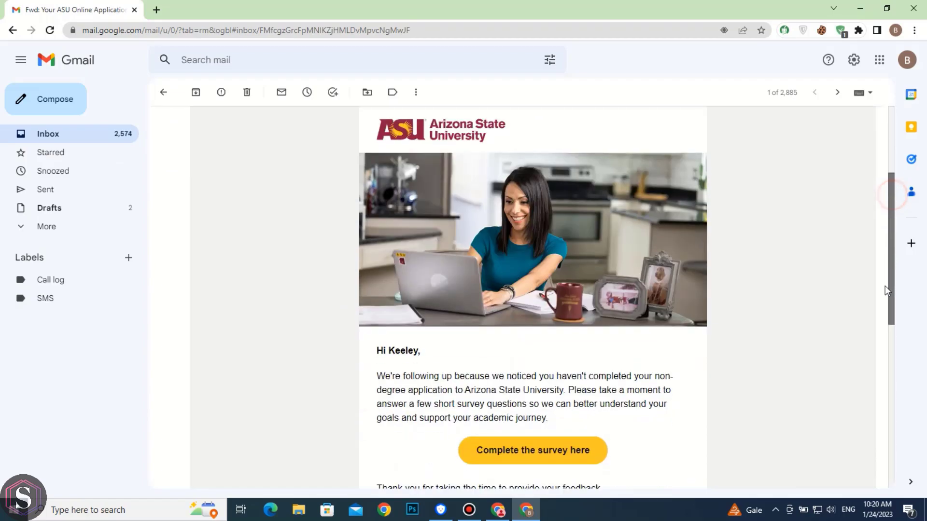
{"action": "right_click", "coordinate": [581, 392]}
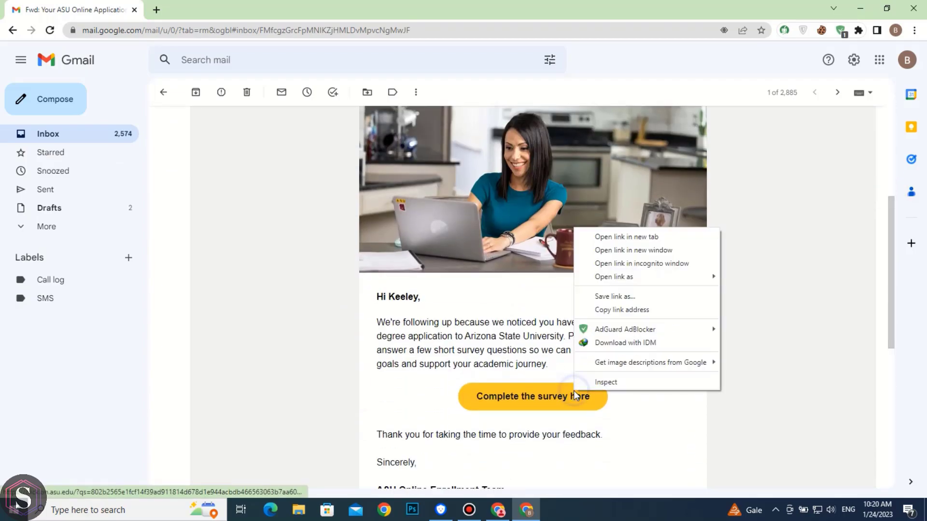
{"action": "left_click", "coordinate": [612, 317]}
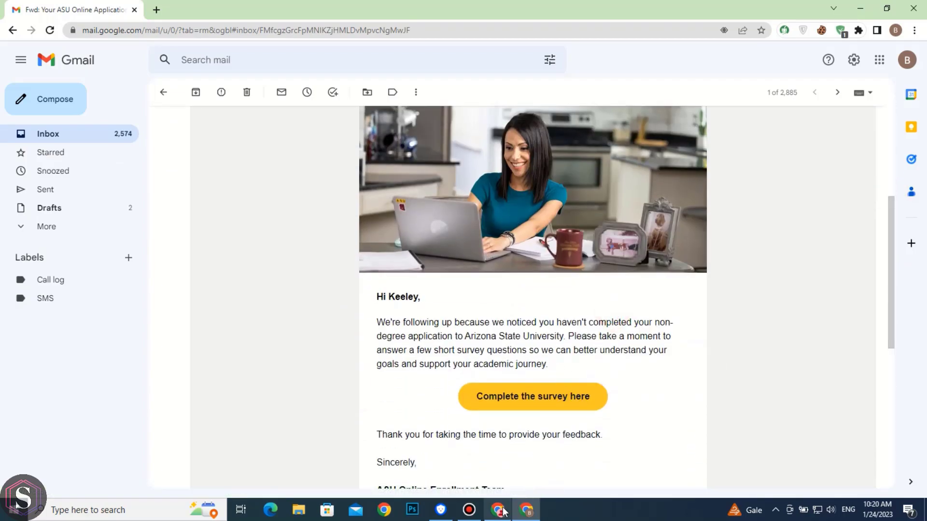
{"action": "left_click", "coordinate": [498, 510]}
Load the copied survey link in the ASU Admissions window
{"action": "left_click", "coordinate": [388, 31]}
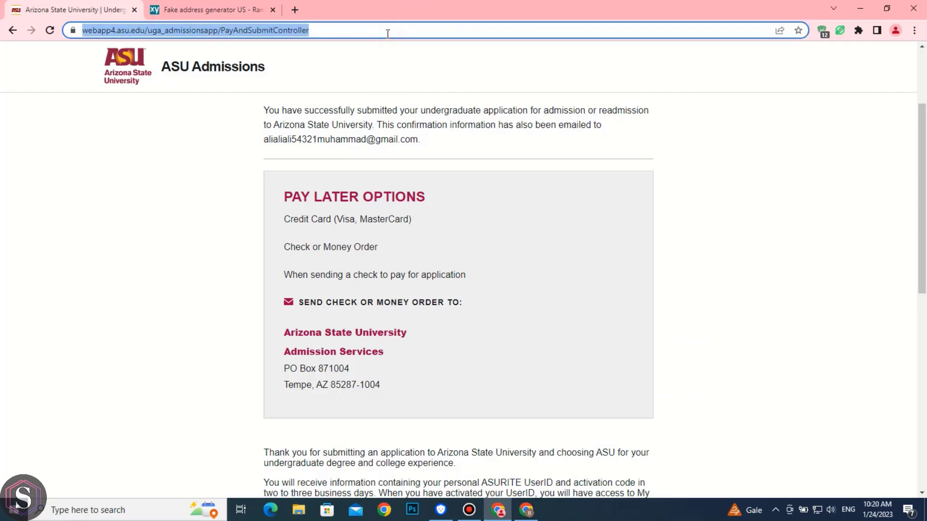
{"action": "key", "text": "ctrl+v"}
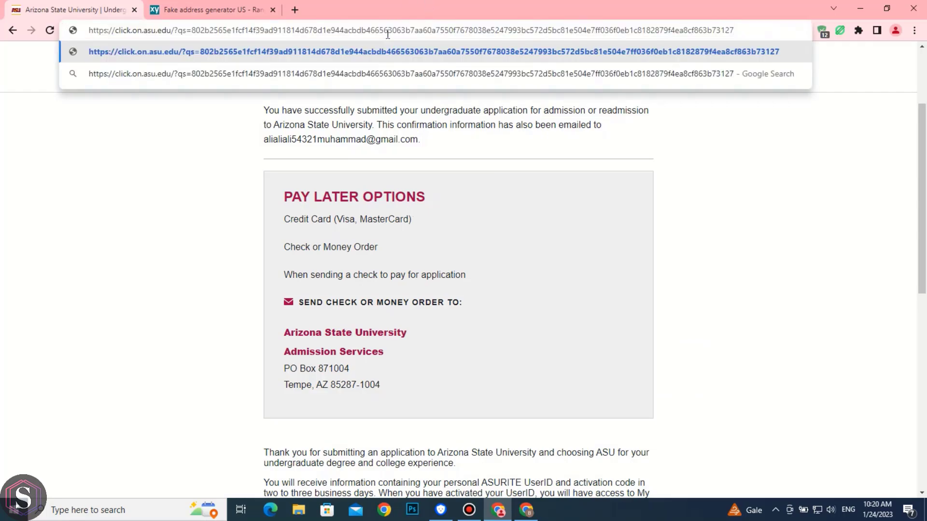
{"action": "key", "text": "Return"}
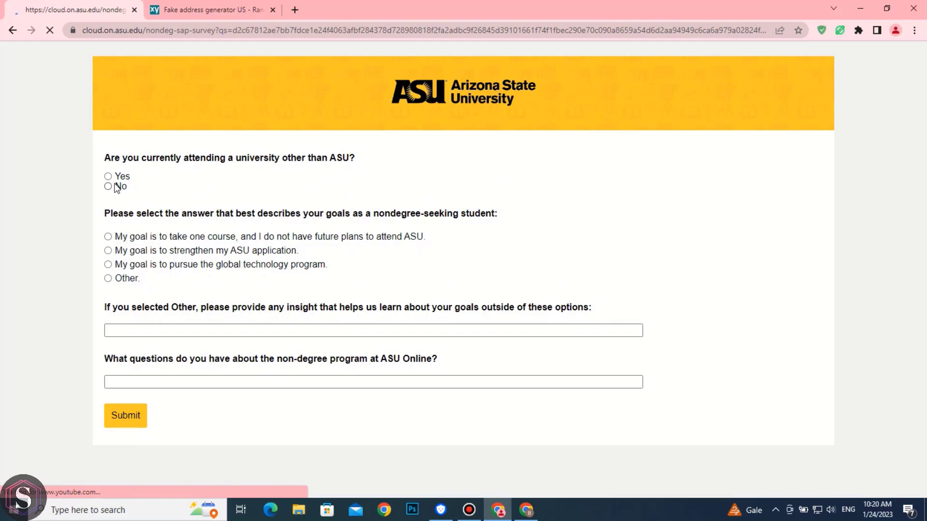
Answer No to attending another university, choose strengthening the ASU application, and submit
{"action": "left_click", "coordinate": [116, 187]}
{"action": "left_click", "coordinate": [145, 251]}
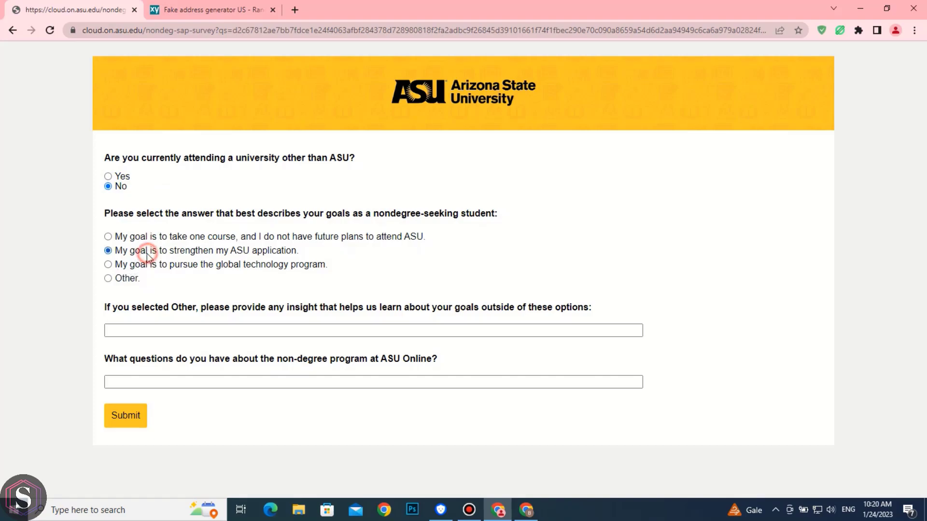
{"action": "left_click", "coordinate": [129, 407]}
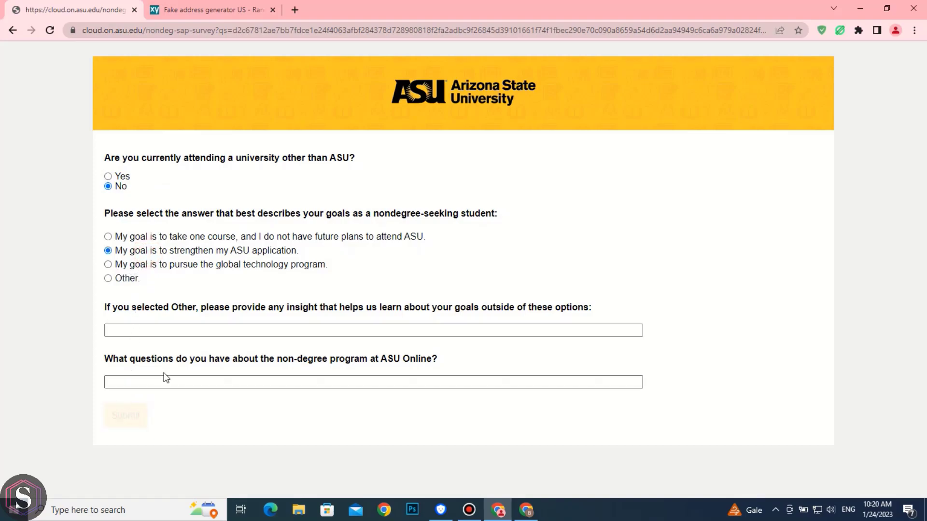